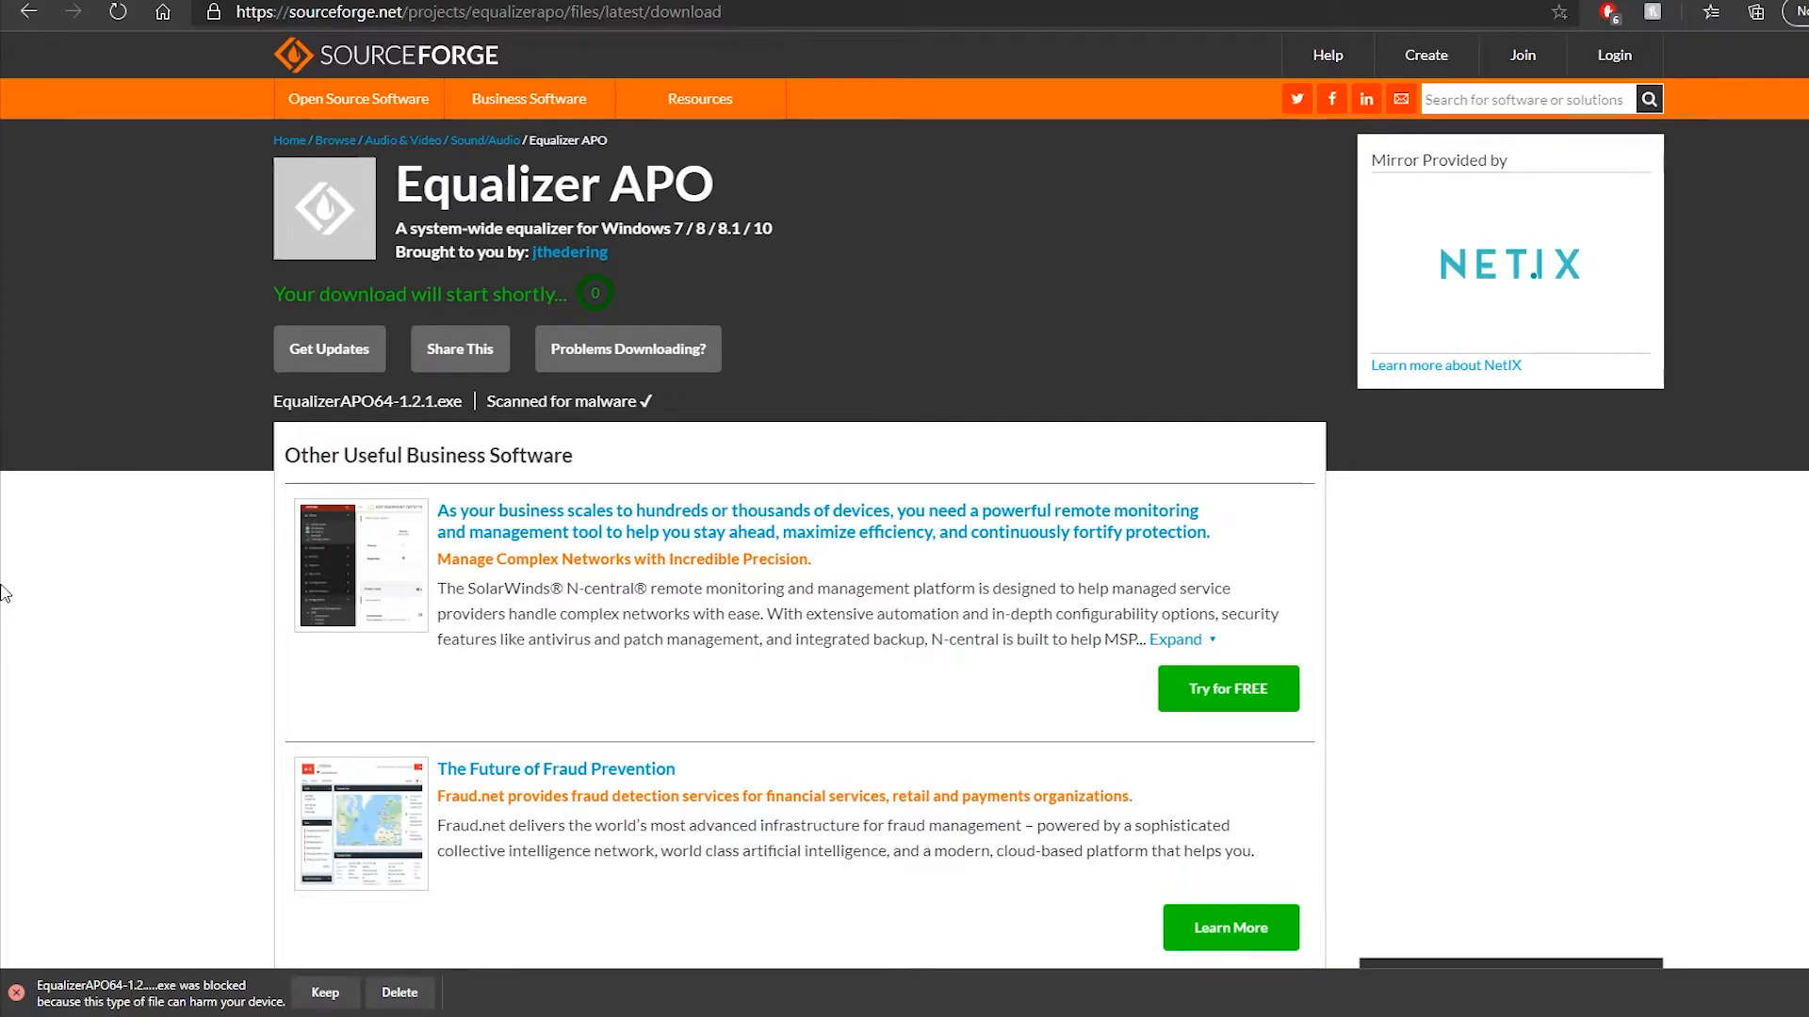
- Keep the blocked EqualizerAPO64-1.2.1.exe download and place the installer on an empty area of the desktop
click(323, 989)
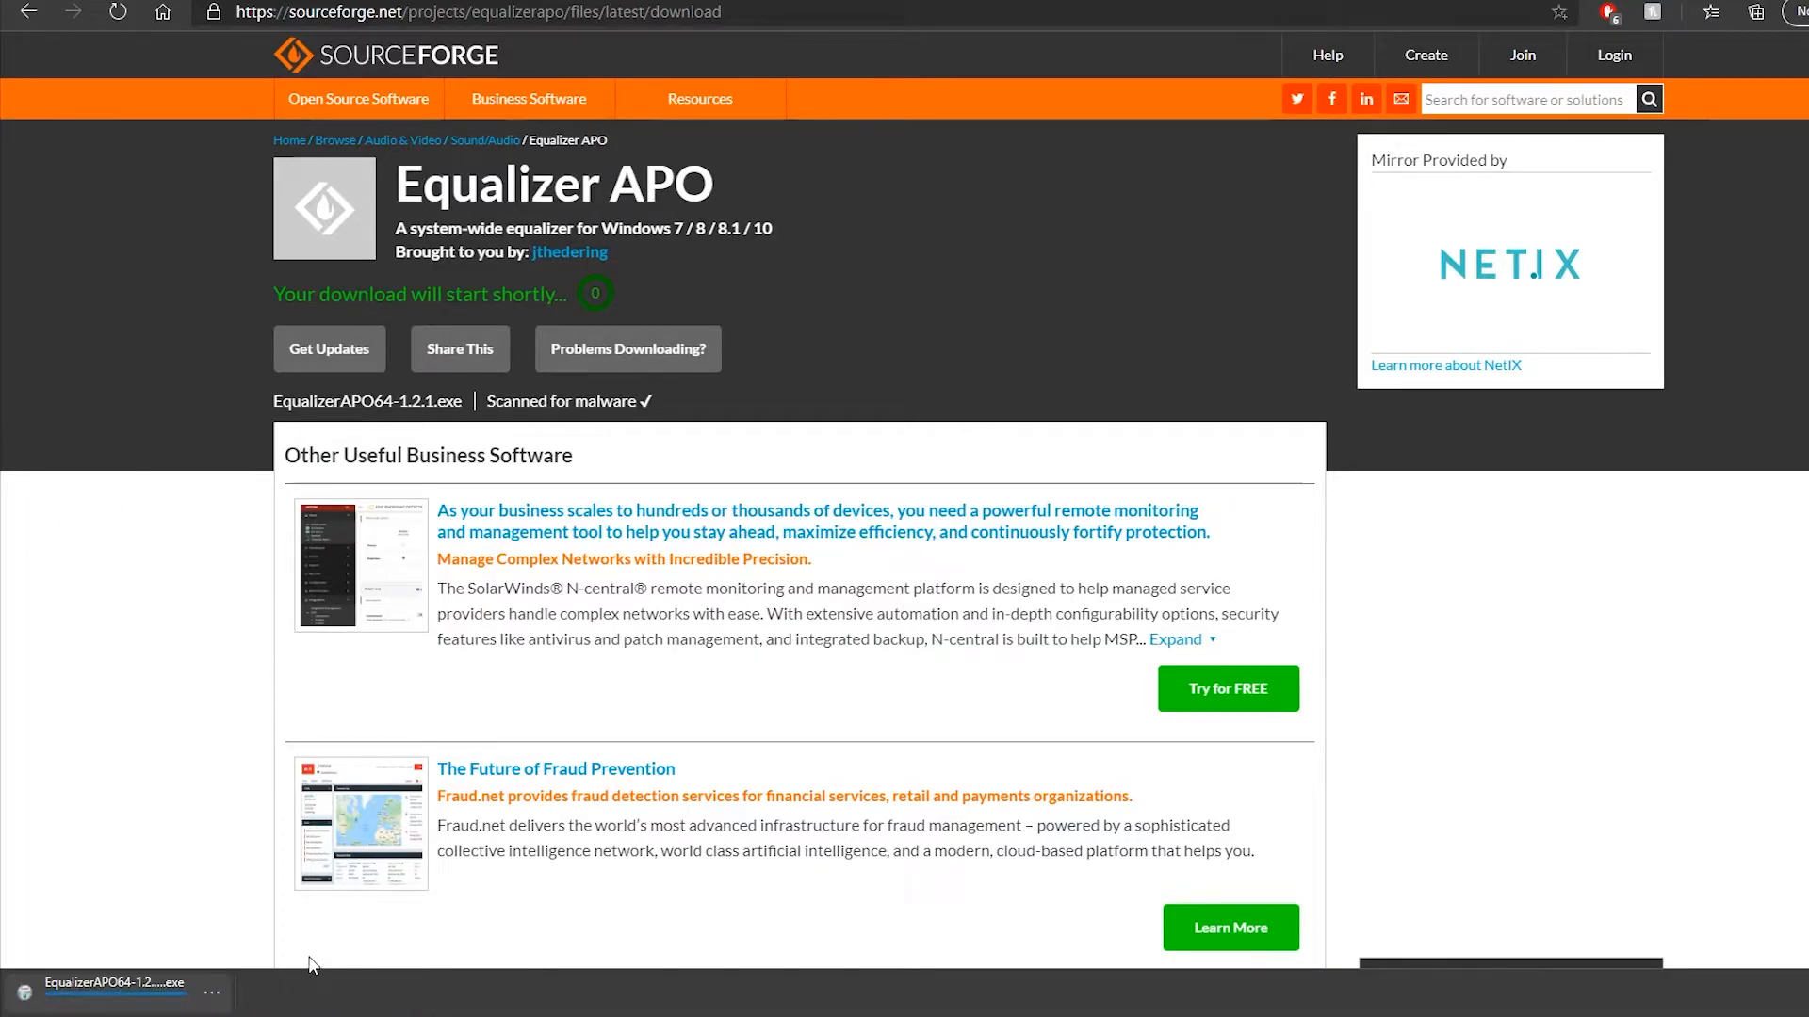
drag(100, 1002, 1808, 528)
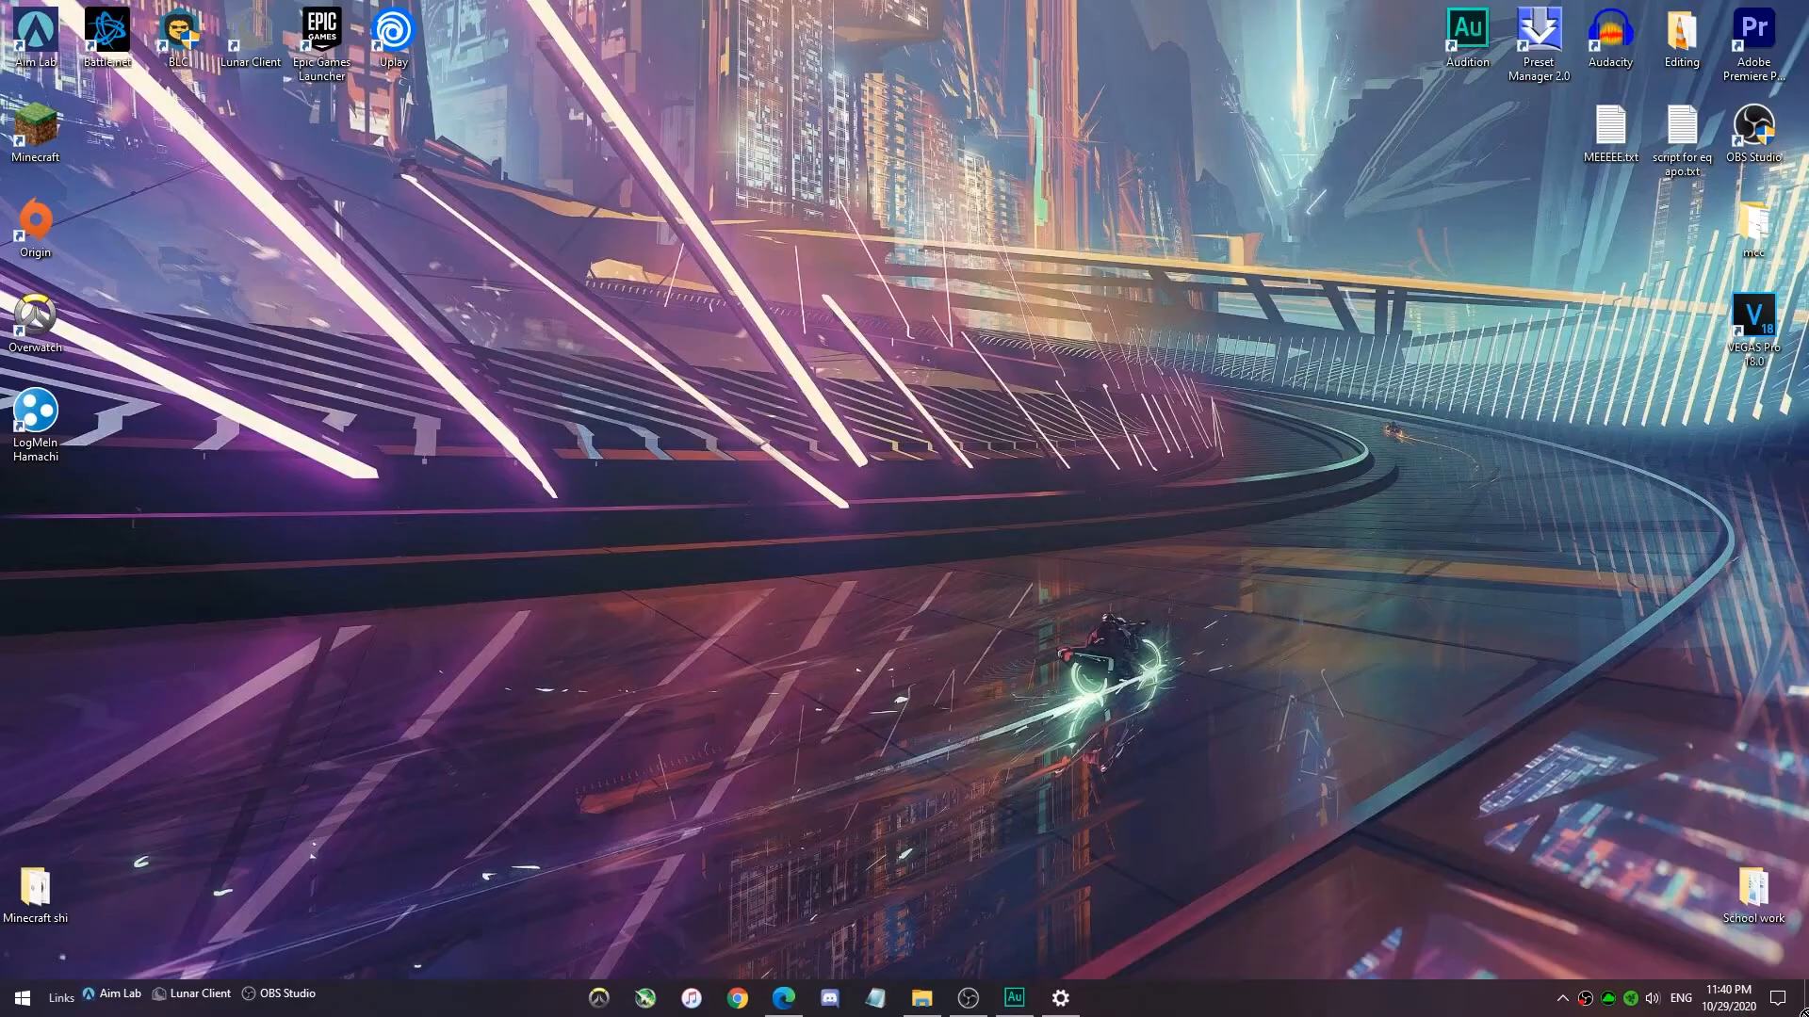
drag(1662, 637, 985, 414)
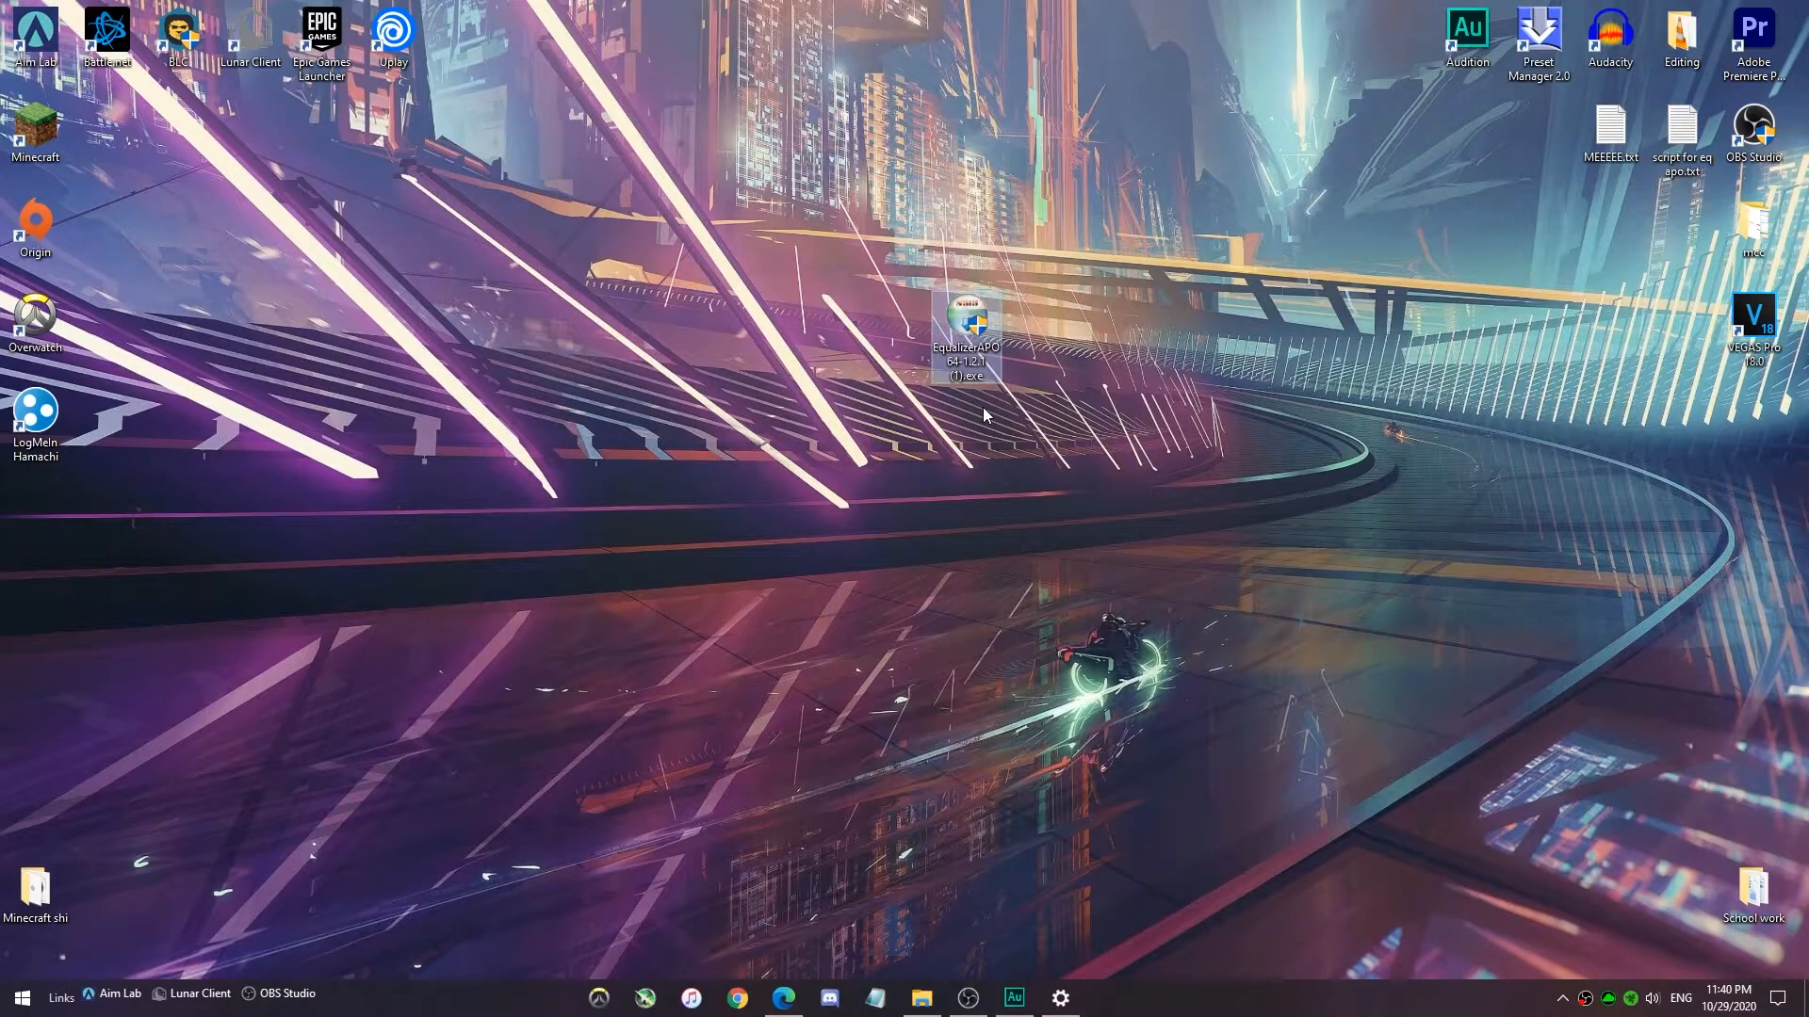
drag(970, 325, 755, 514)
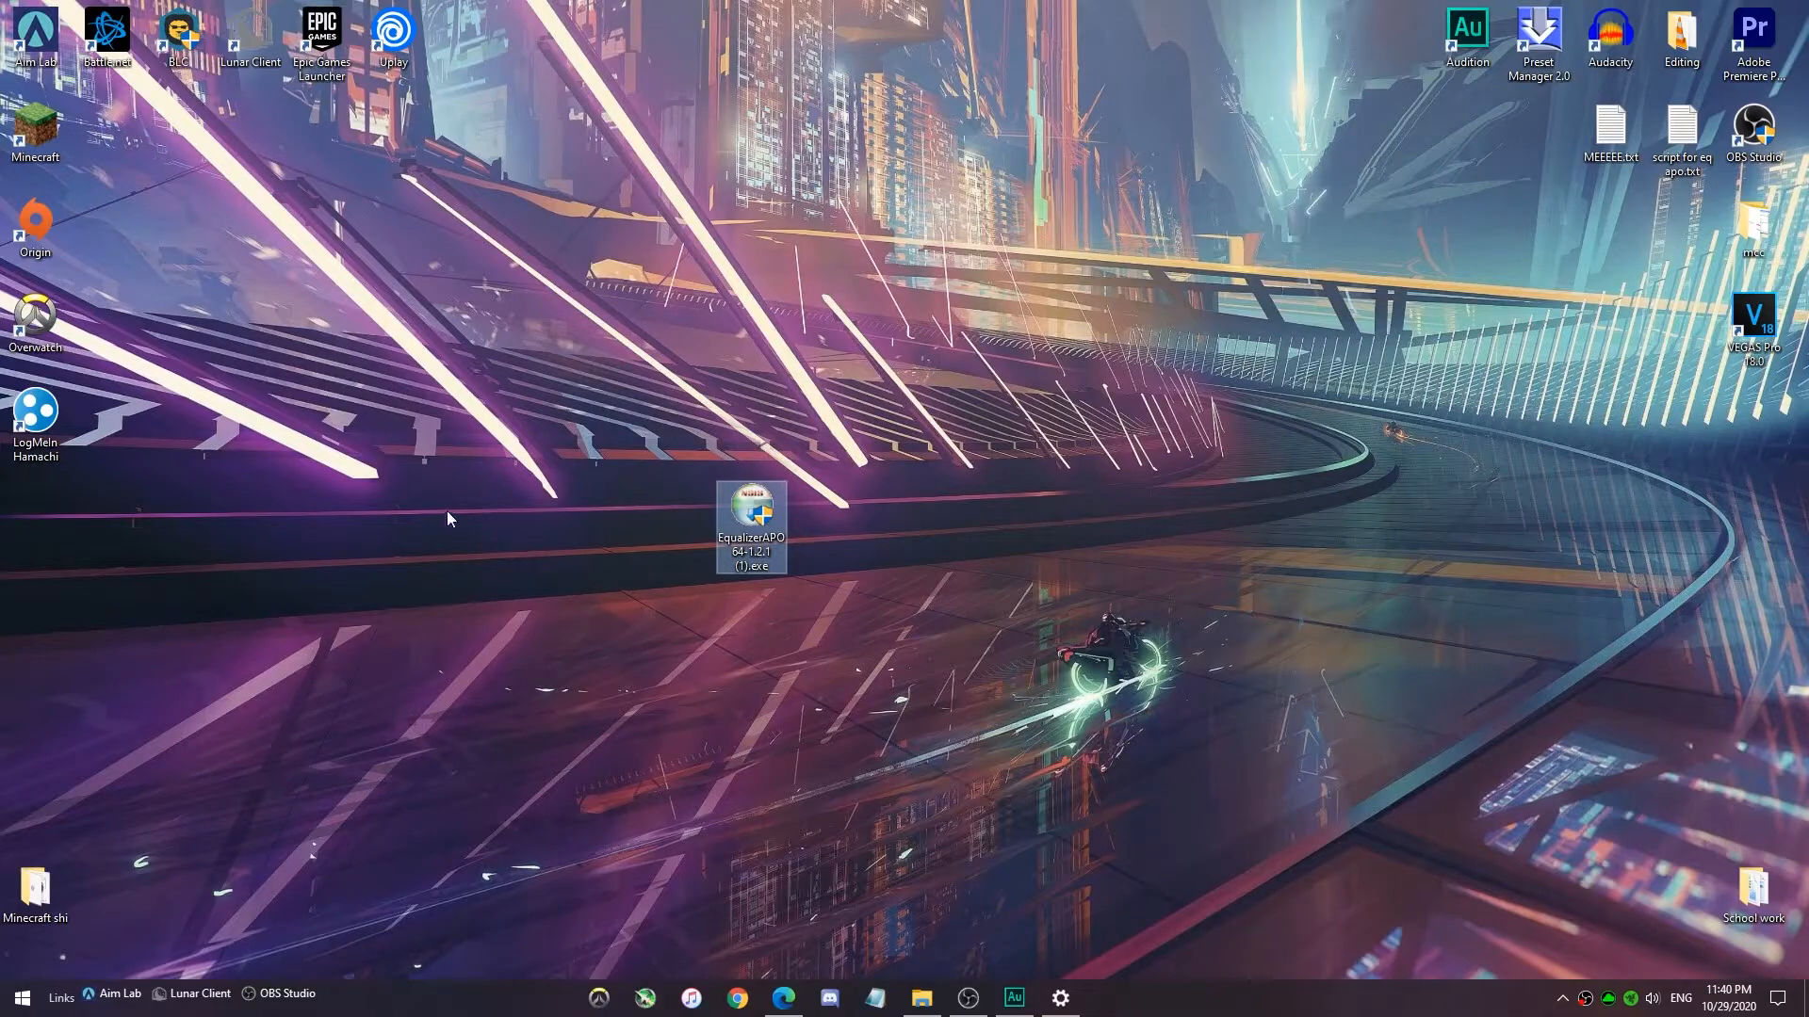
- Run the Equalizer APO 1.2.1 installer, accept the license, and install with the default destination and Start Menu folder
double_click(767, 545)
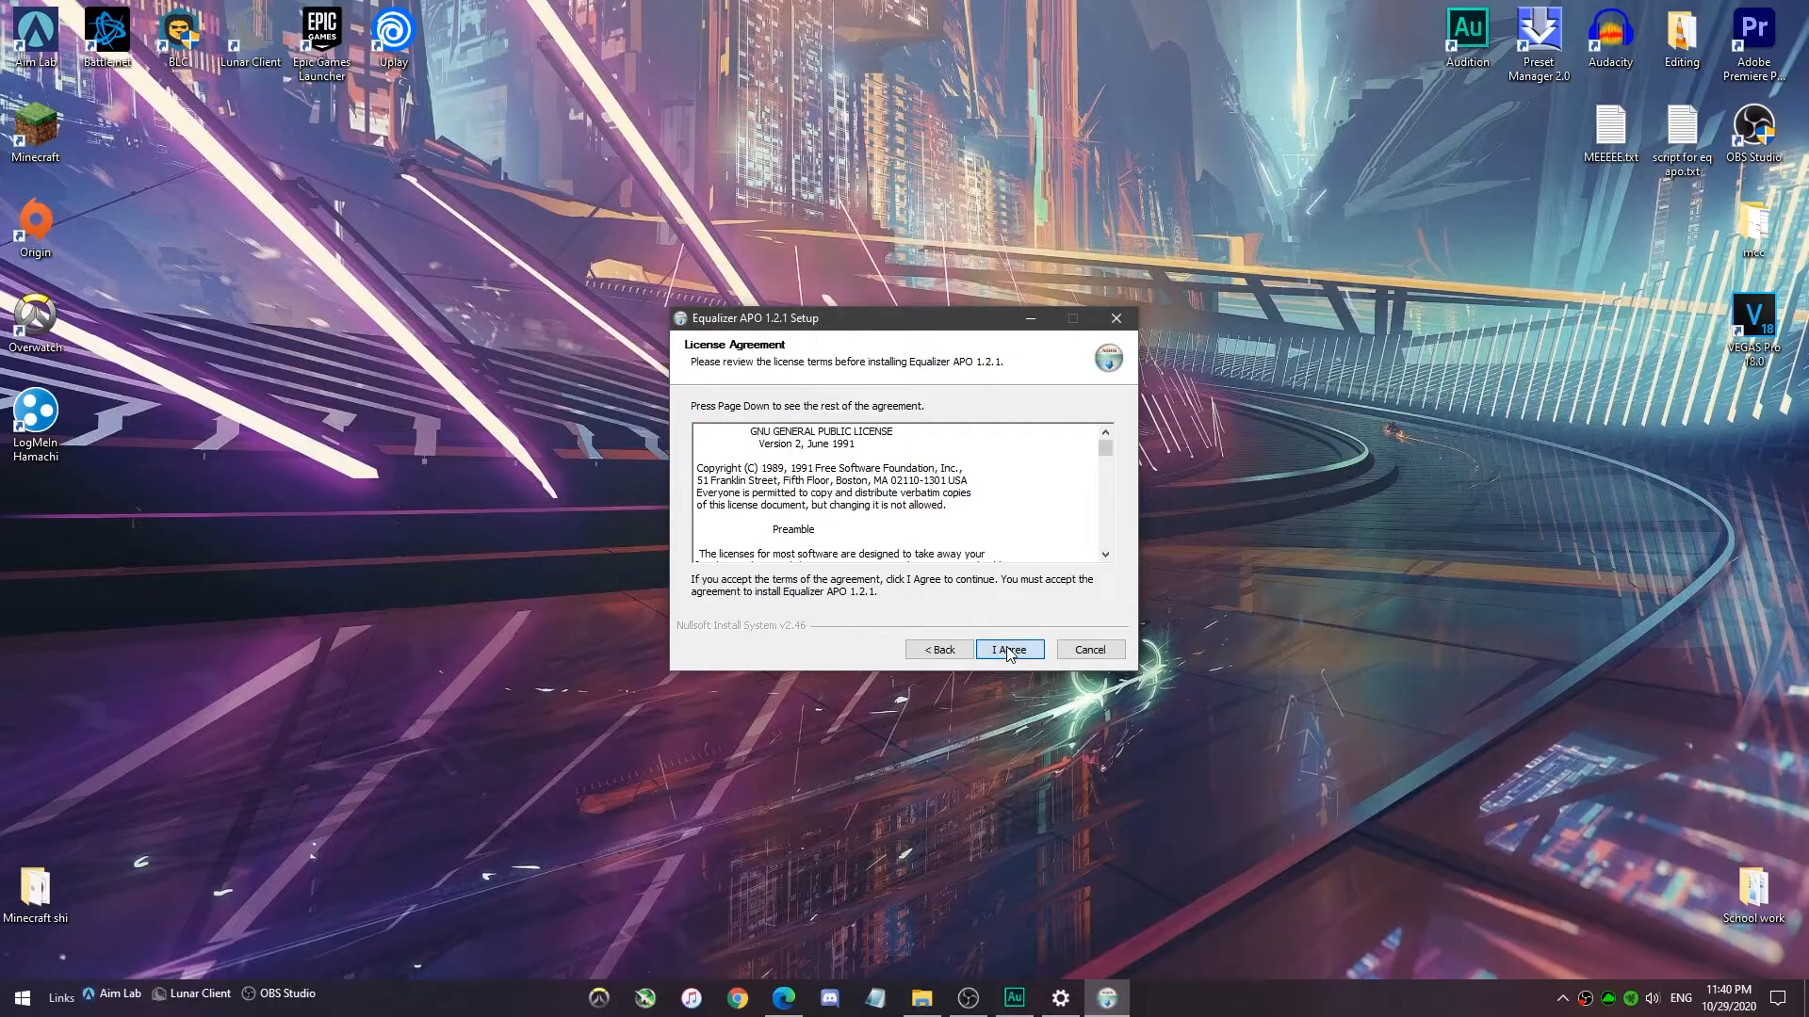
click(1006, 649)
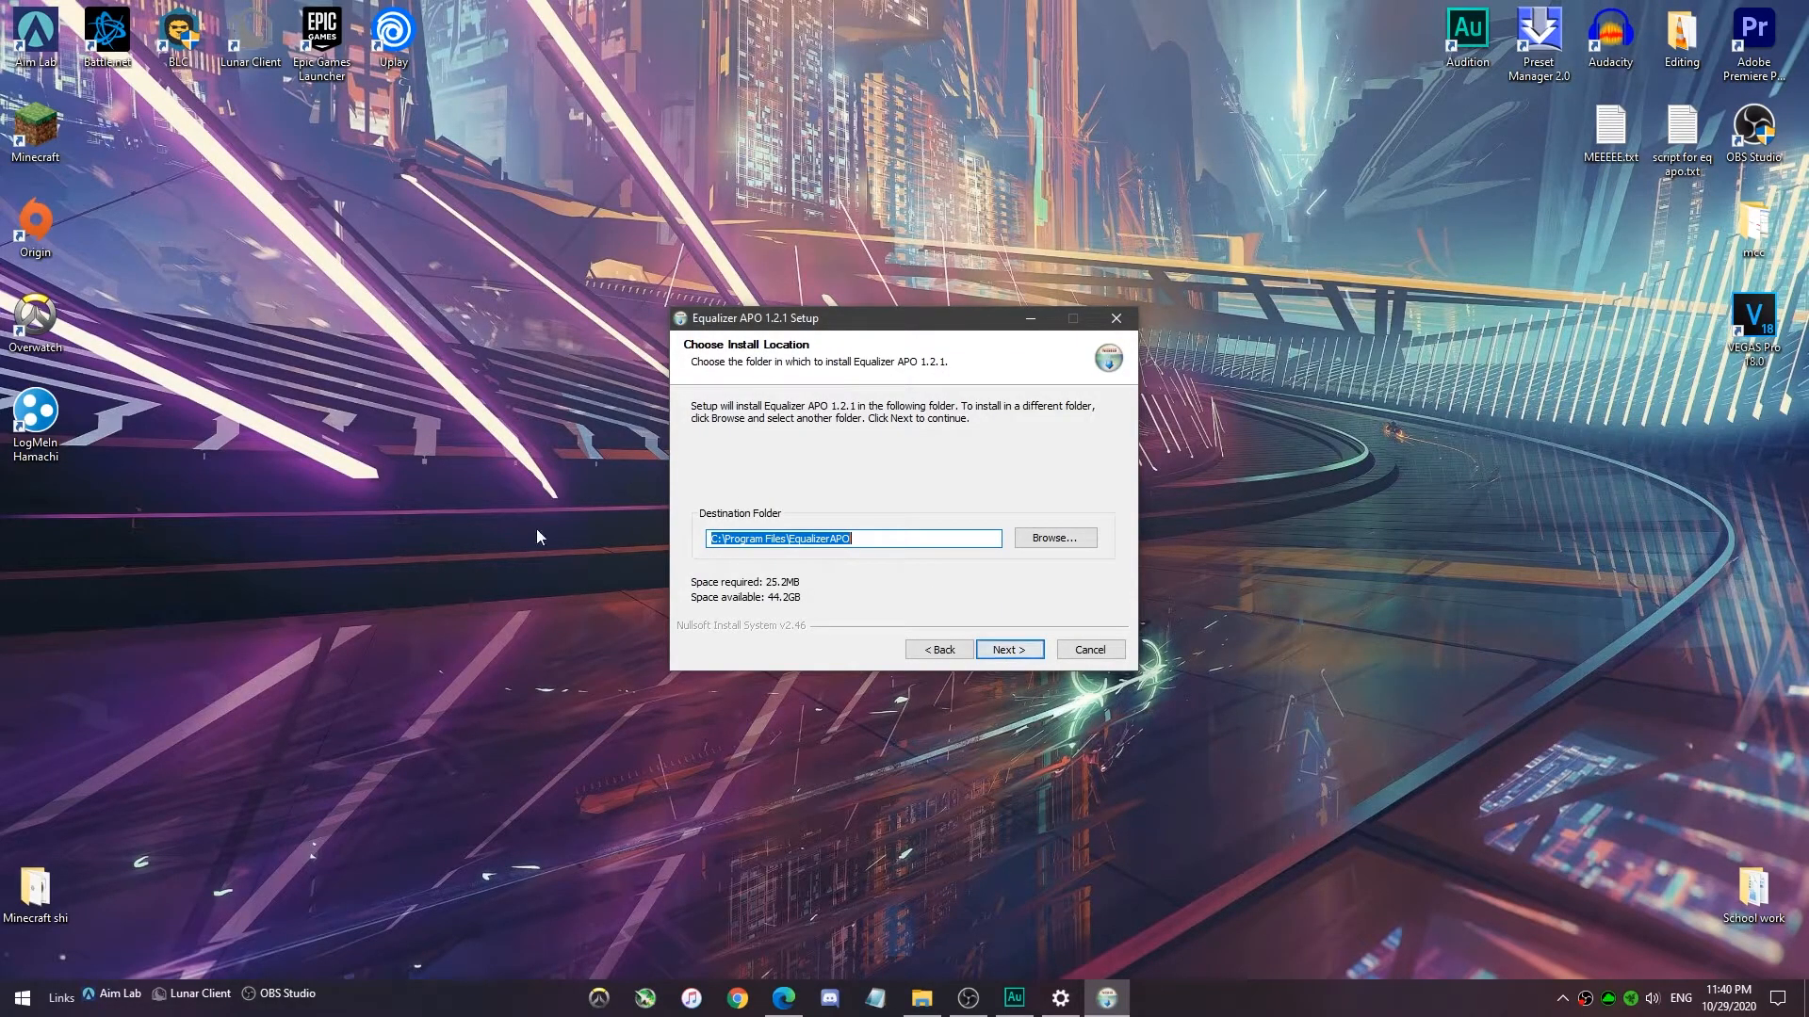
click(1009, 649)
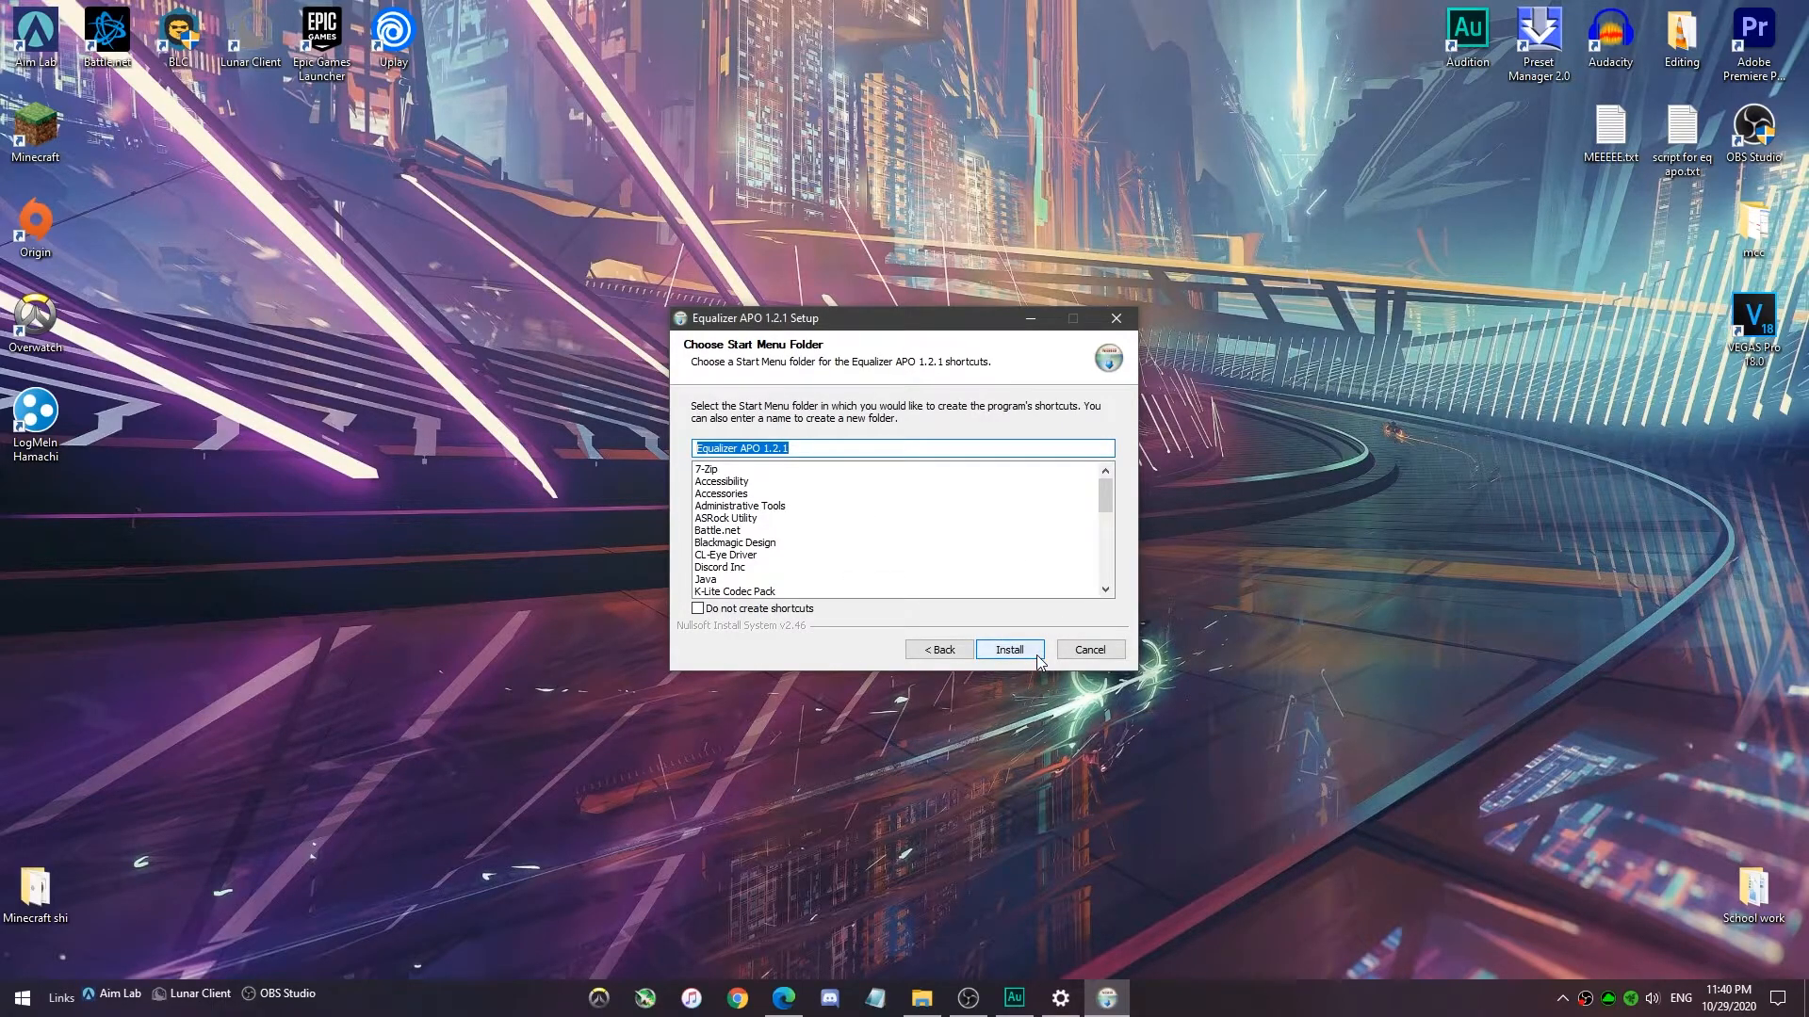
click(1001, 652)
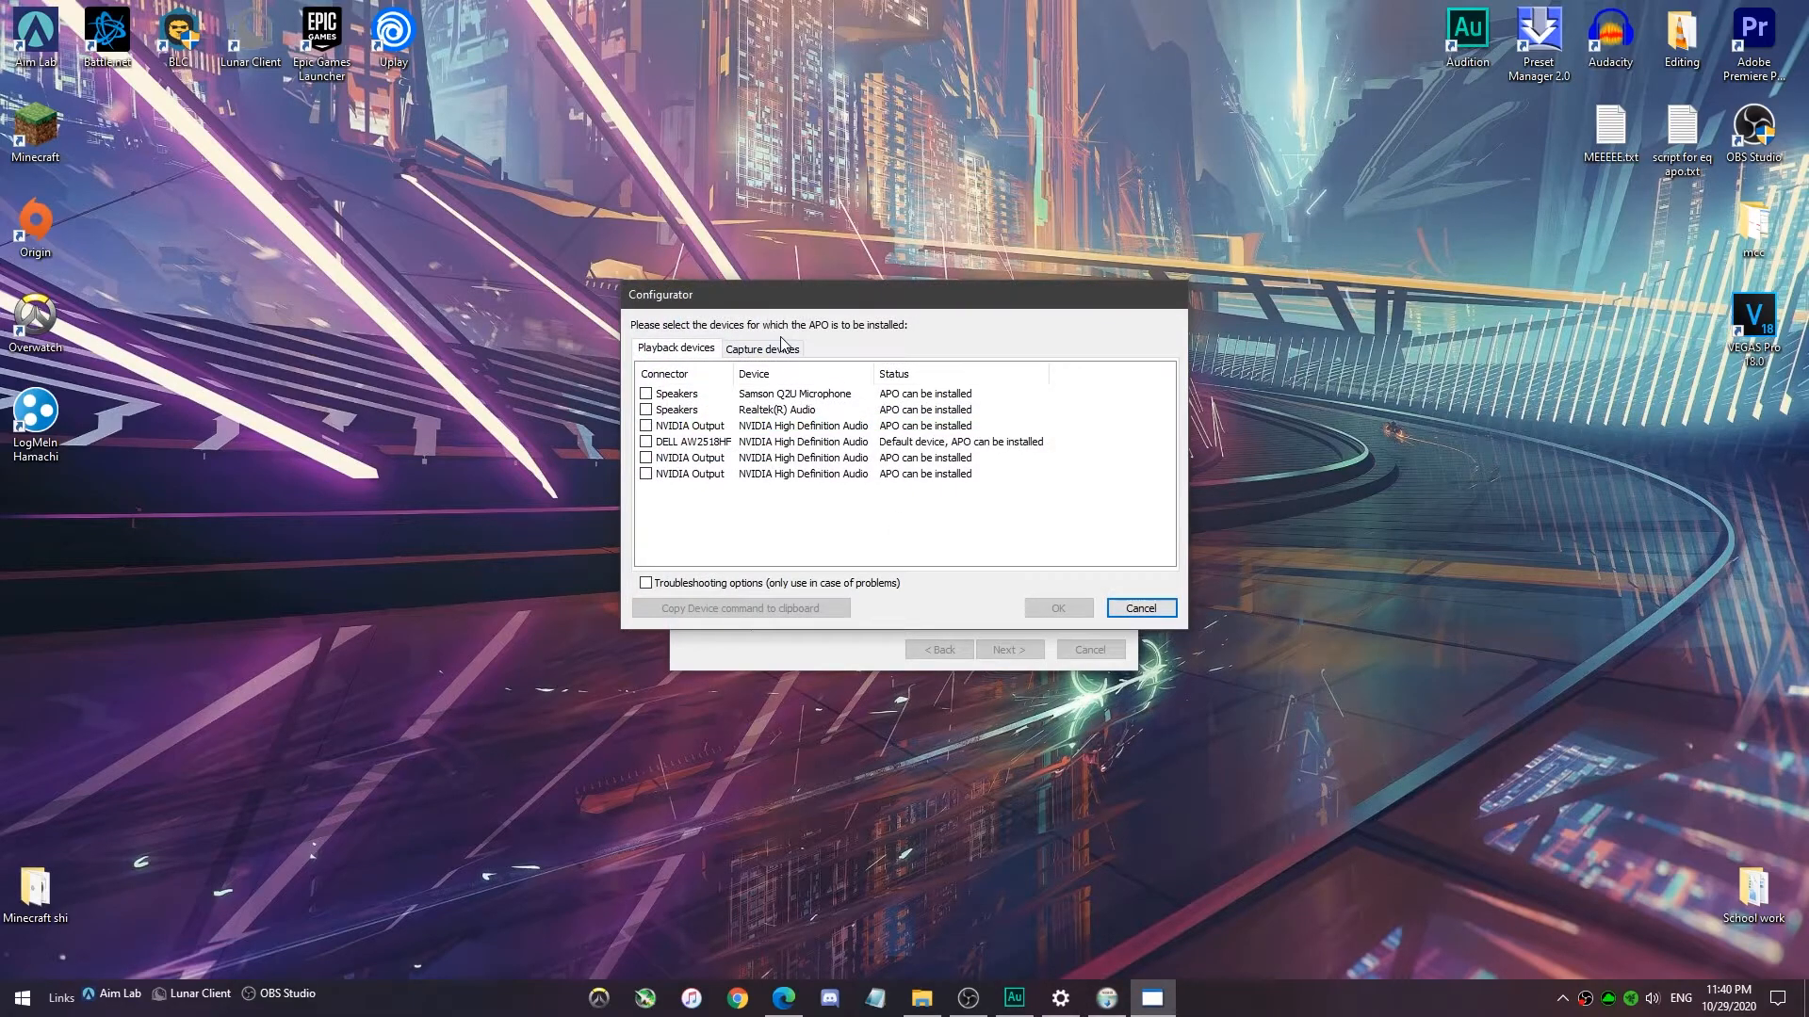
- Choose the Samson Q2U Microphone among the capture devices for APO installation and confirm the device configuration
mouse_move(686, 297)
mouse_down()
mouse_move(831, 179)
mouse_move(832, 297)
mouse_move(698, 276)
mouse_up()
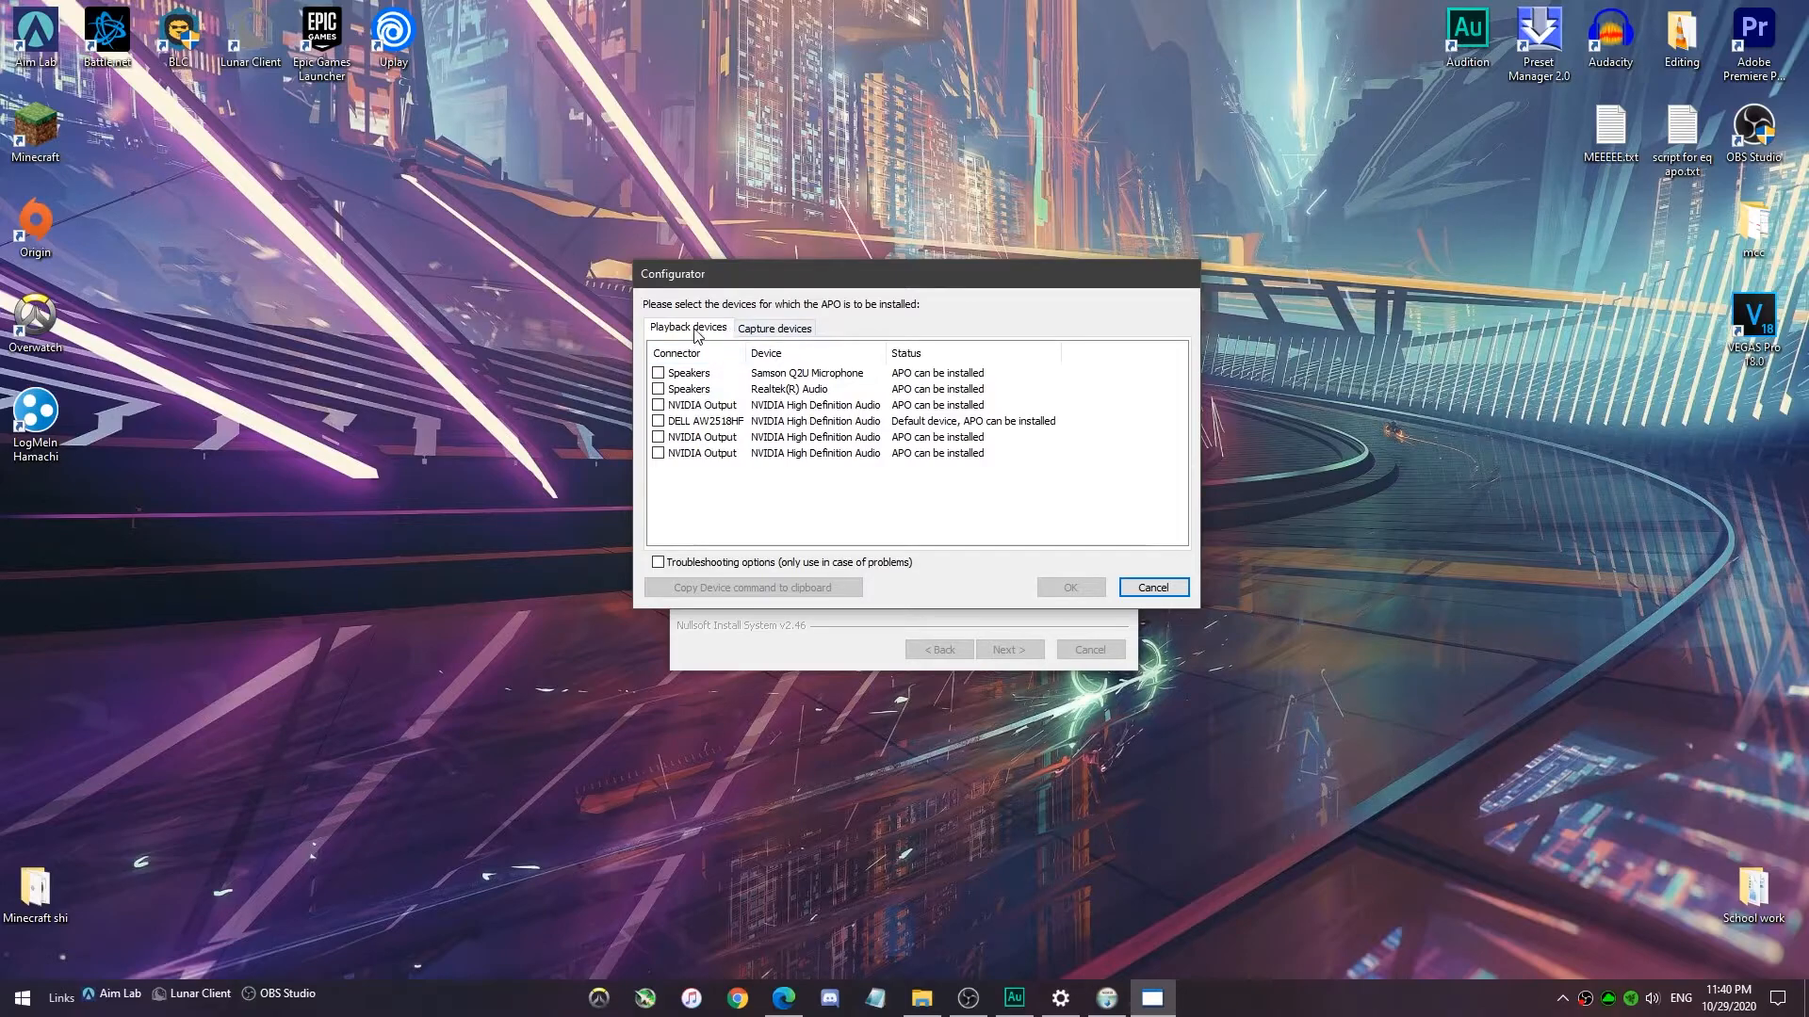
click(753, 334)
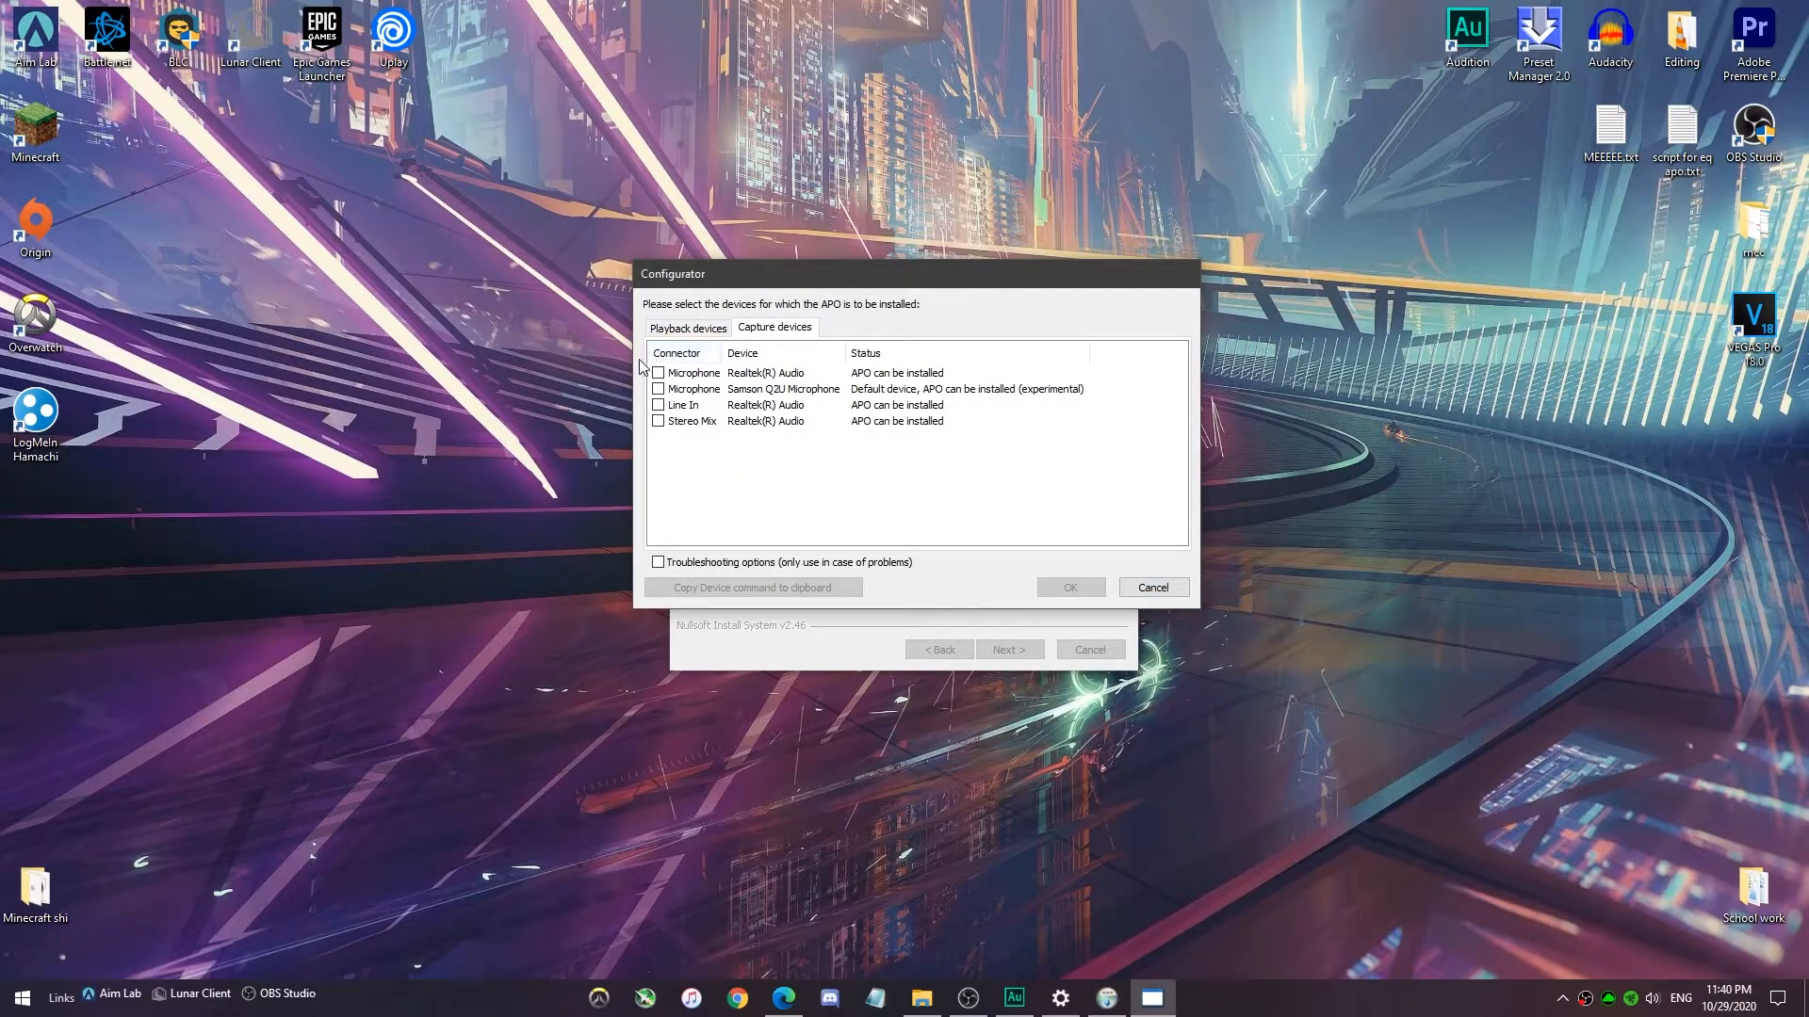
click(692, 394)
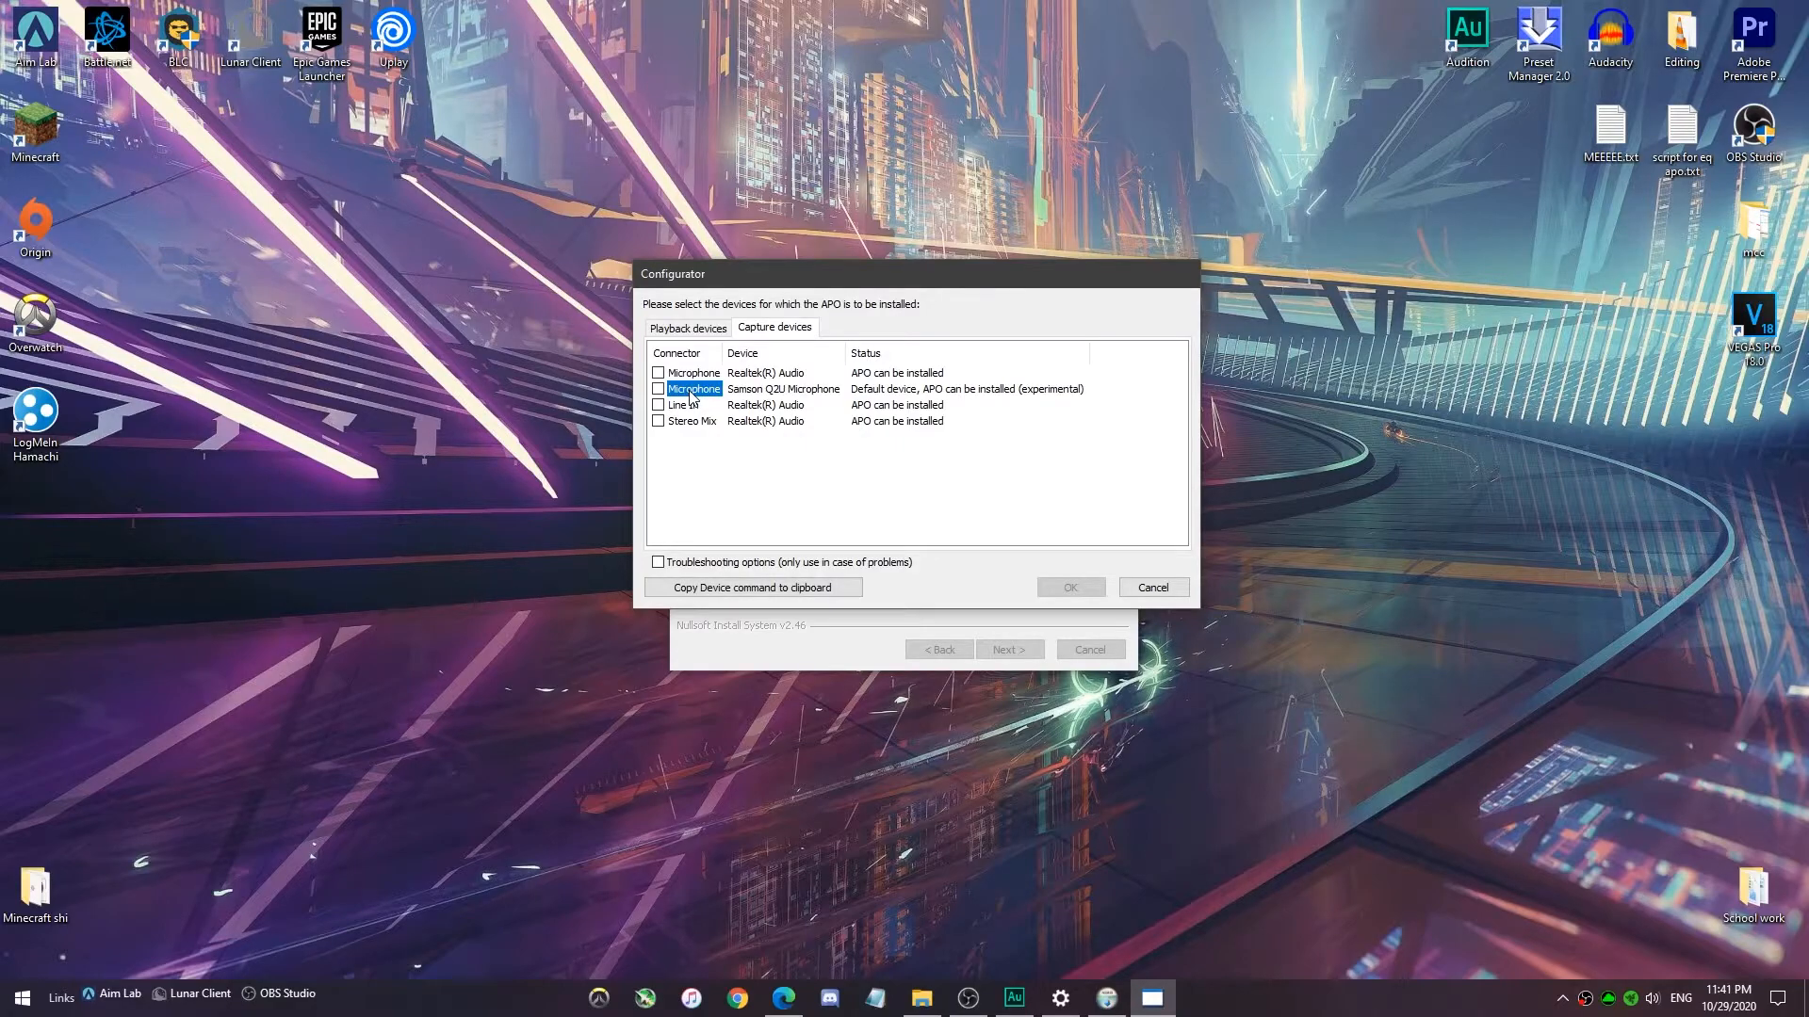
click(659, 390)
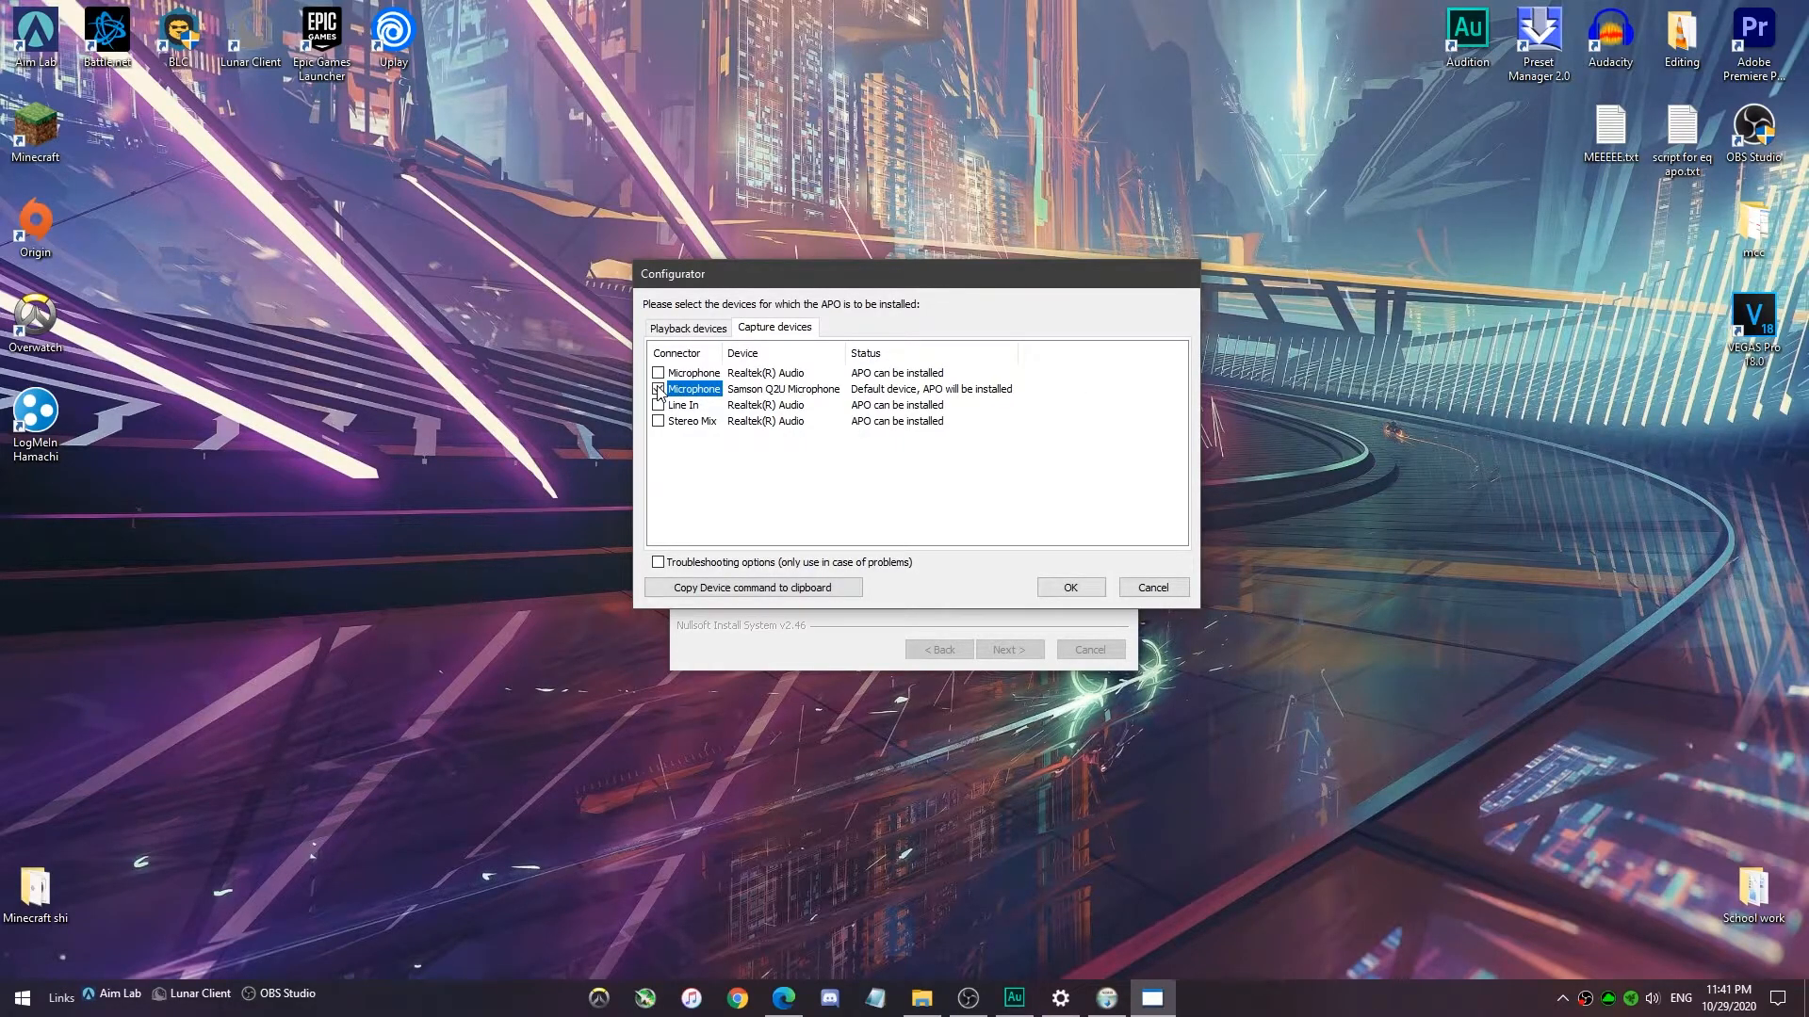
click(1069, 585)
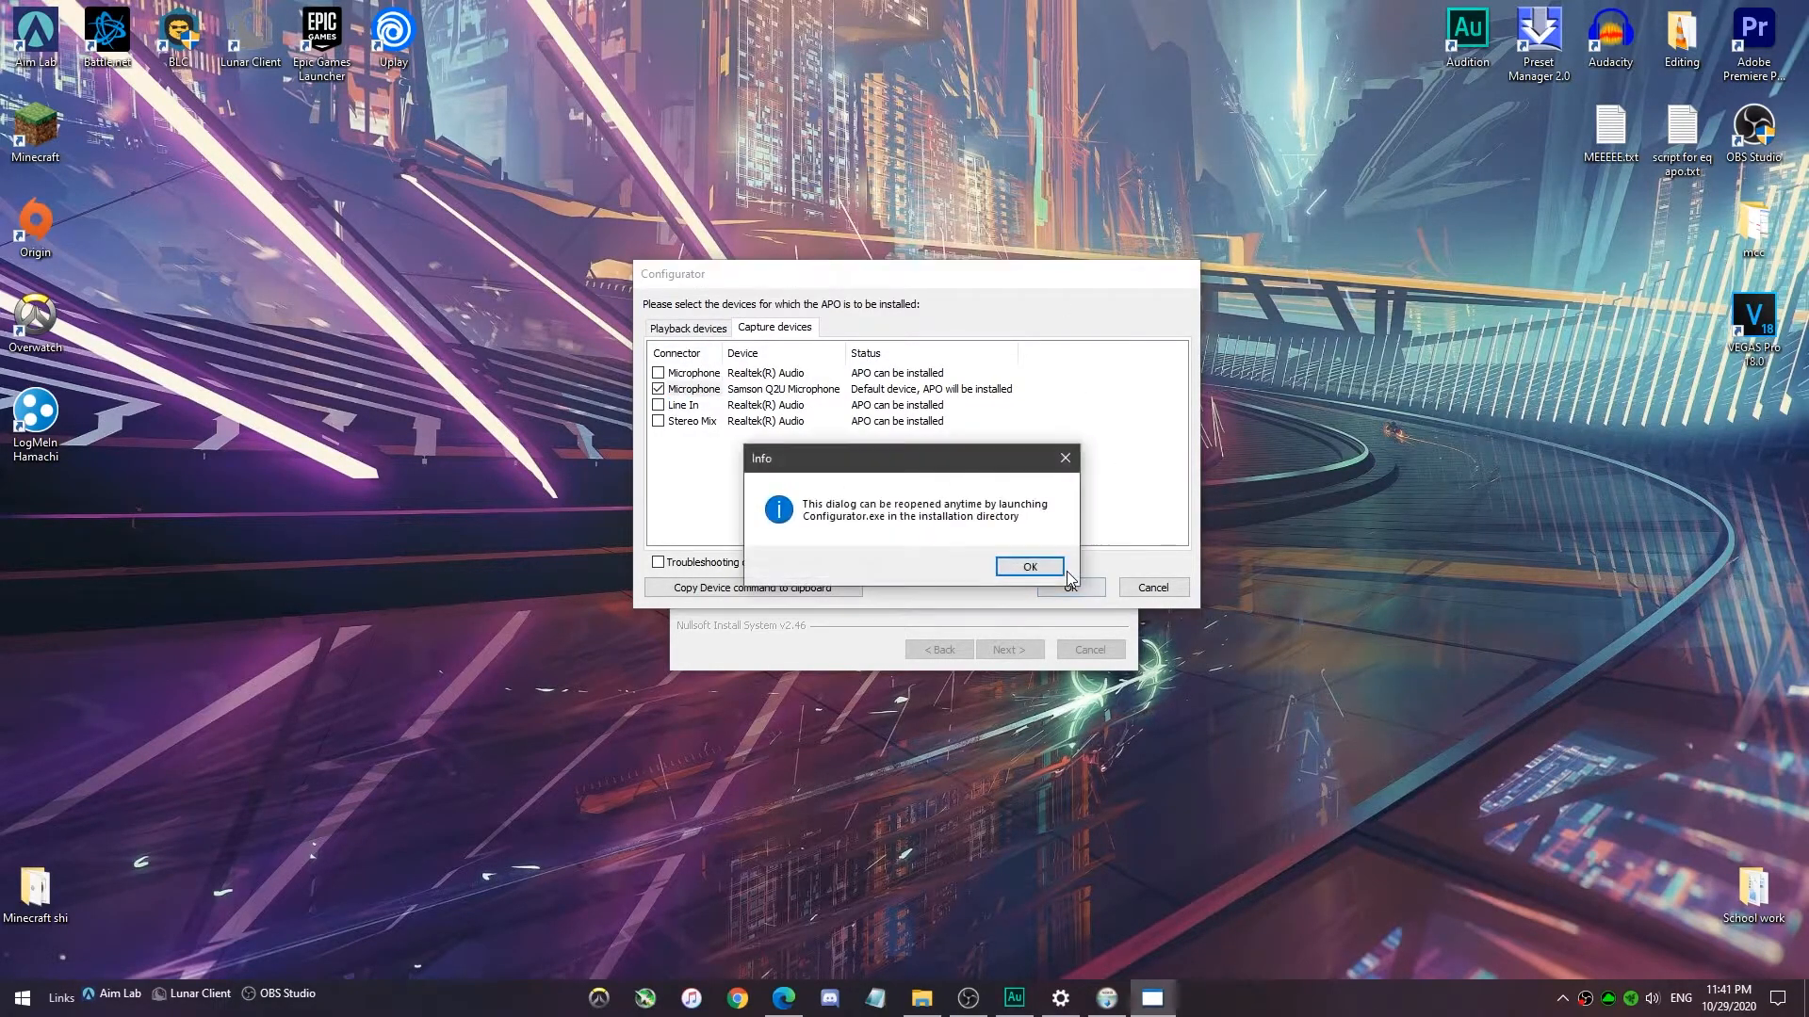
click(1028, 567)
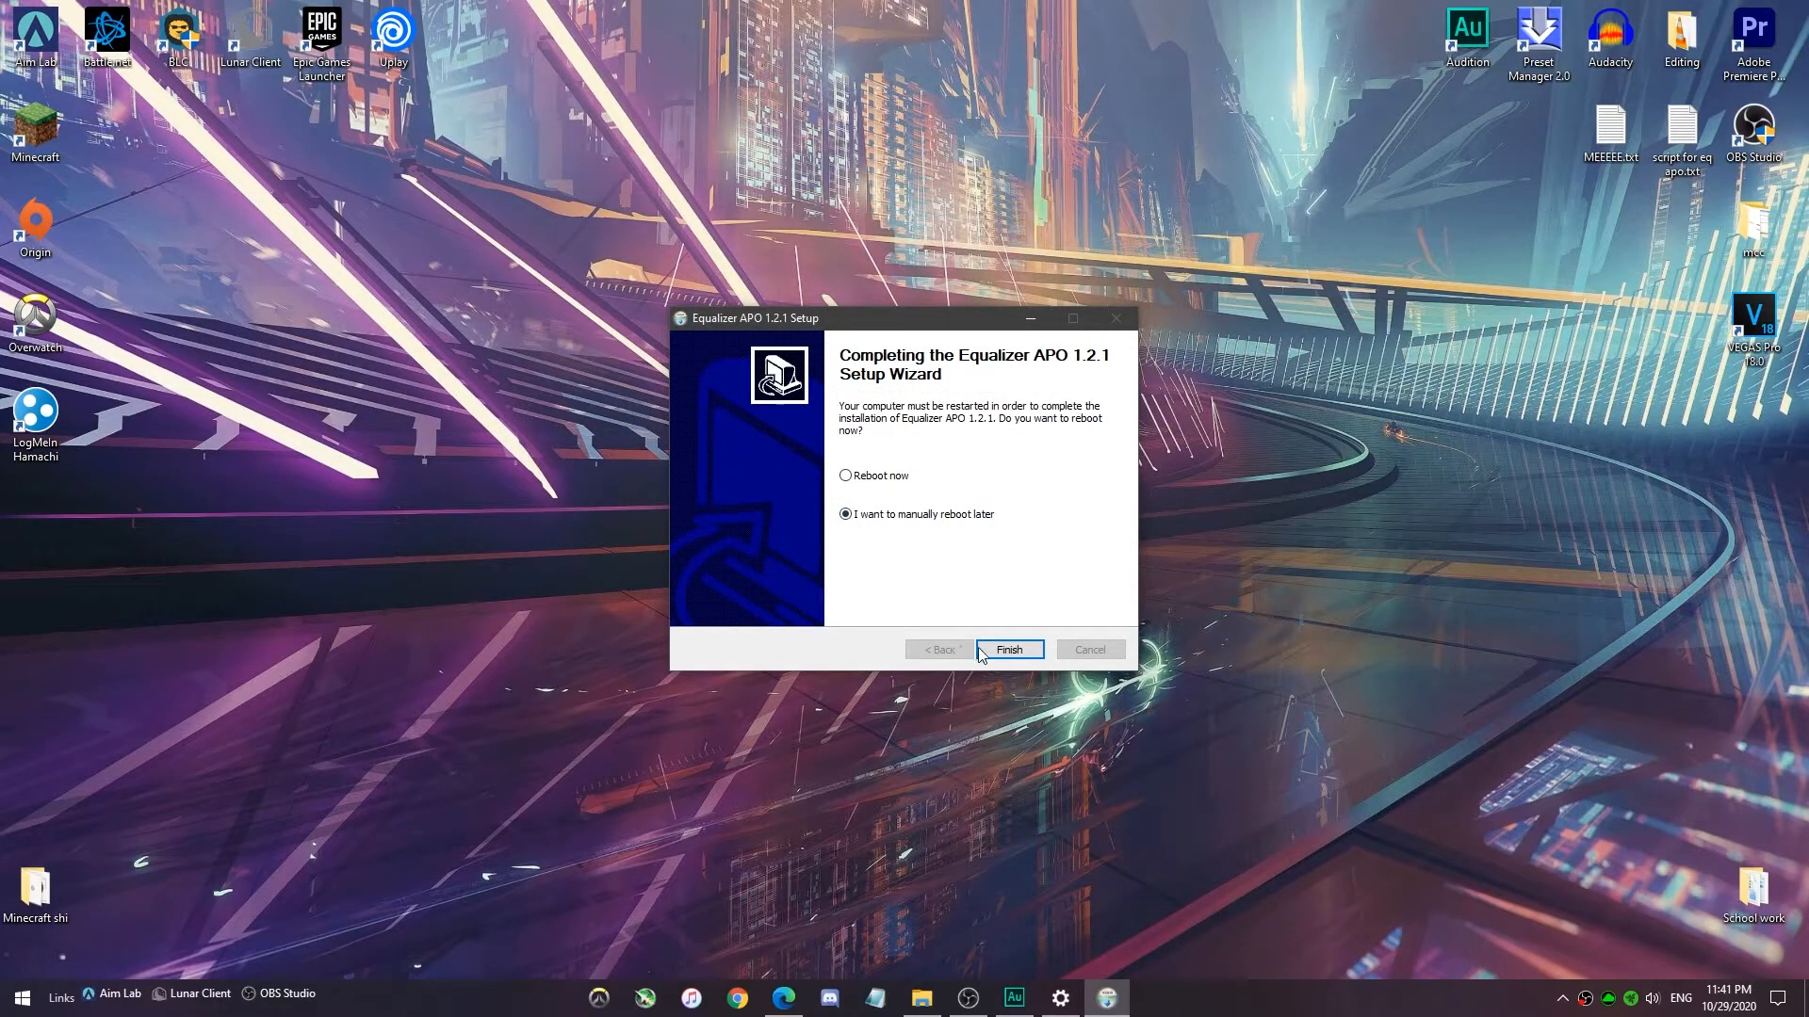
- Finish the Equalizer APO setup with a manual reboot and delete its installer from the desktop
click(1009, 650)
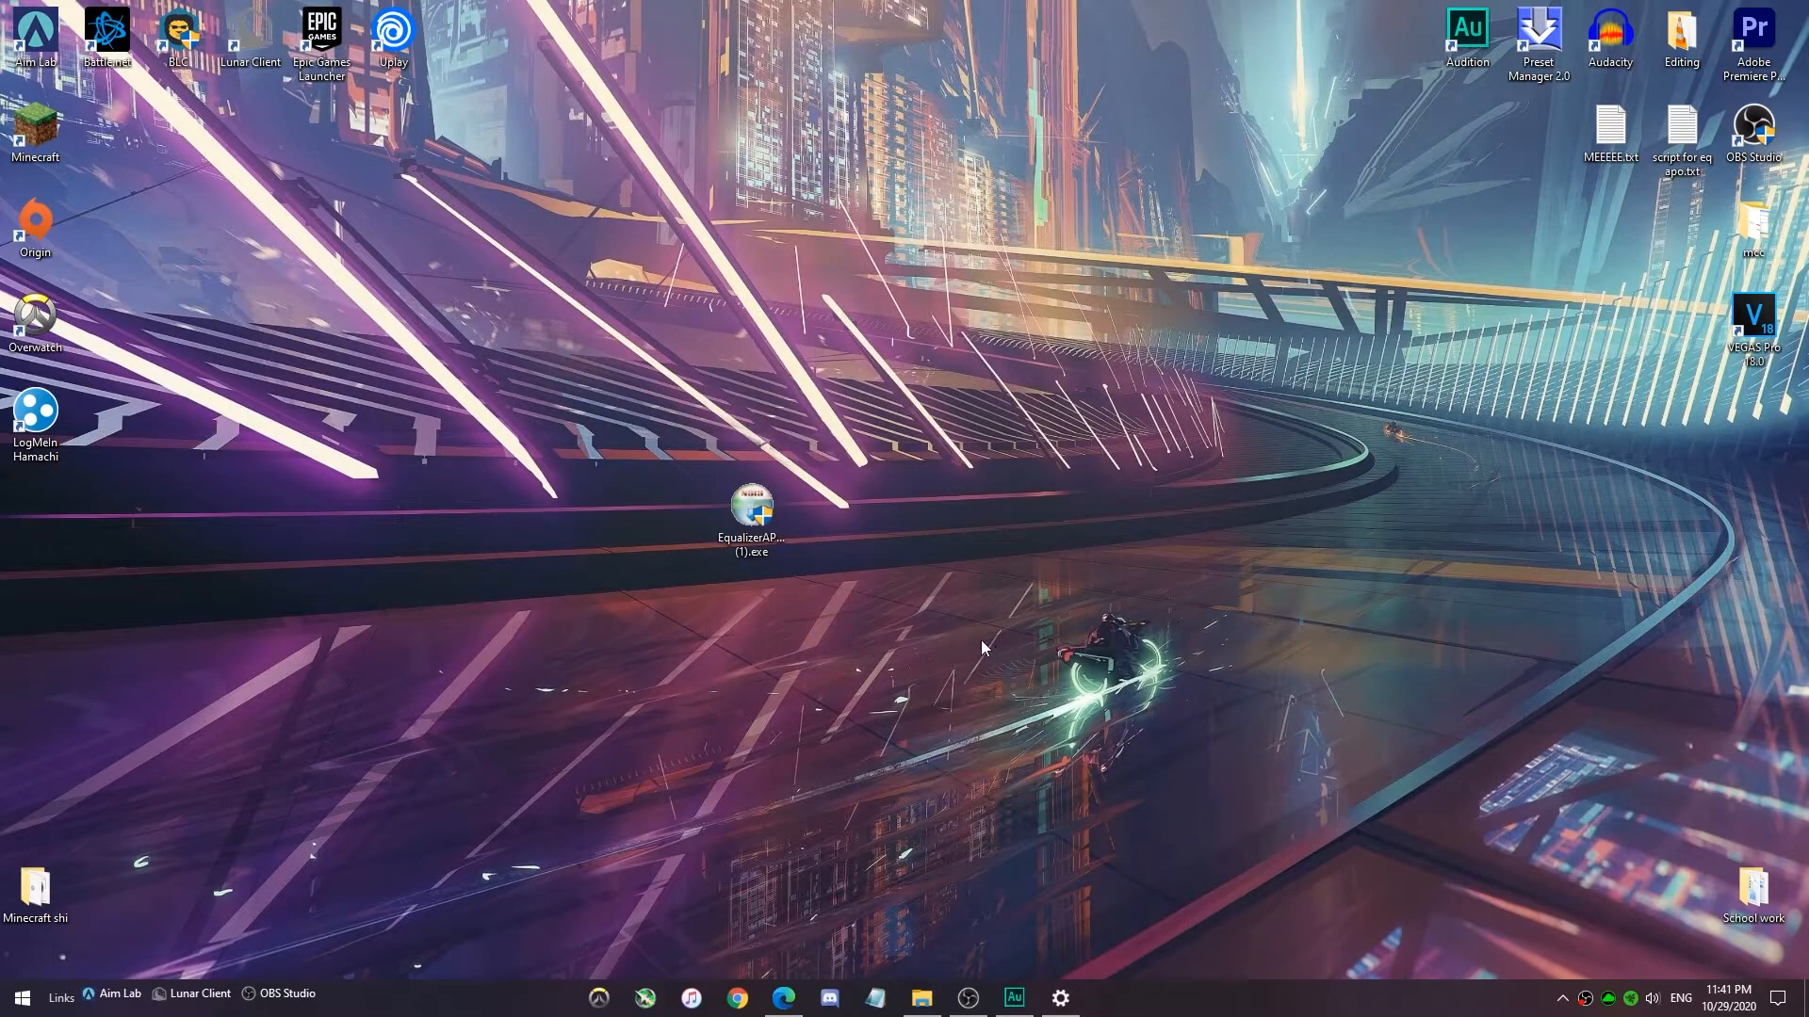
click(753, 516)
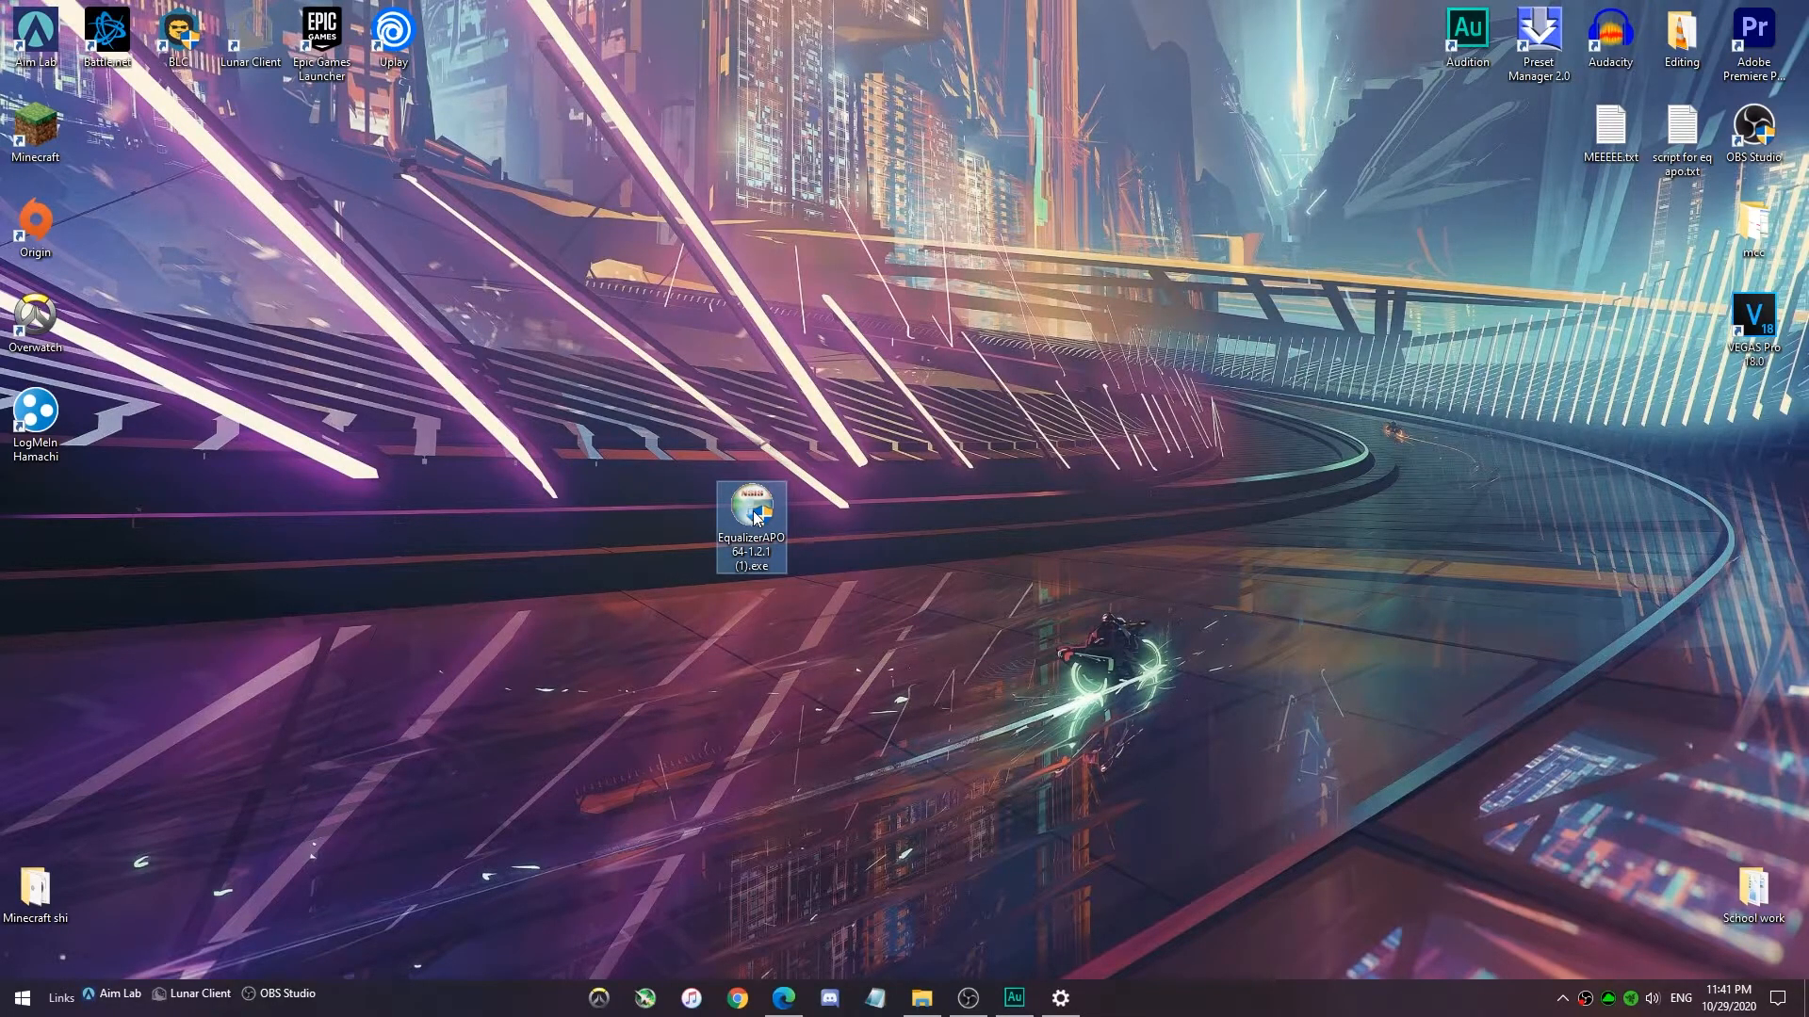
key(Delete)
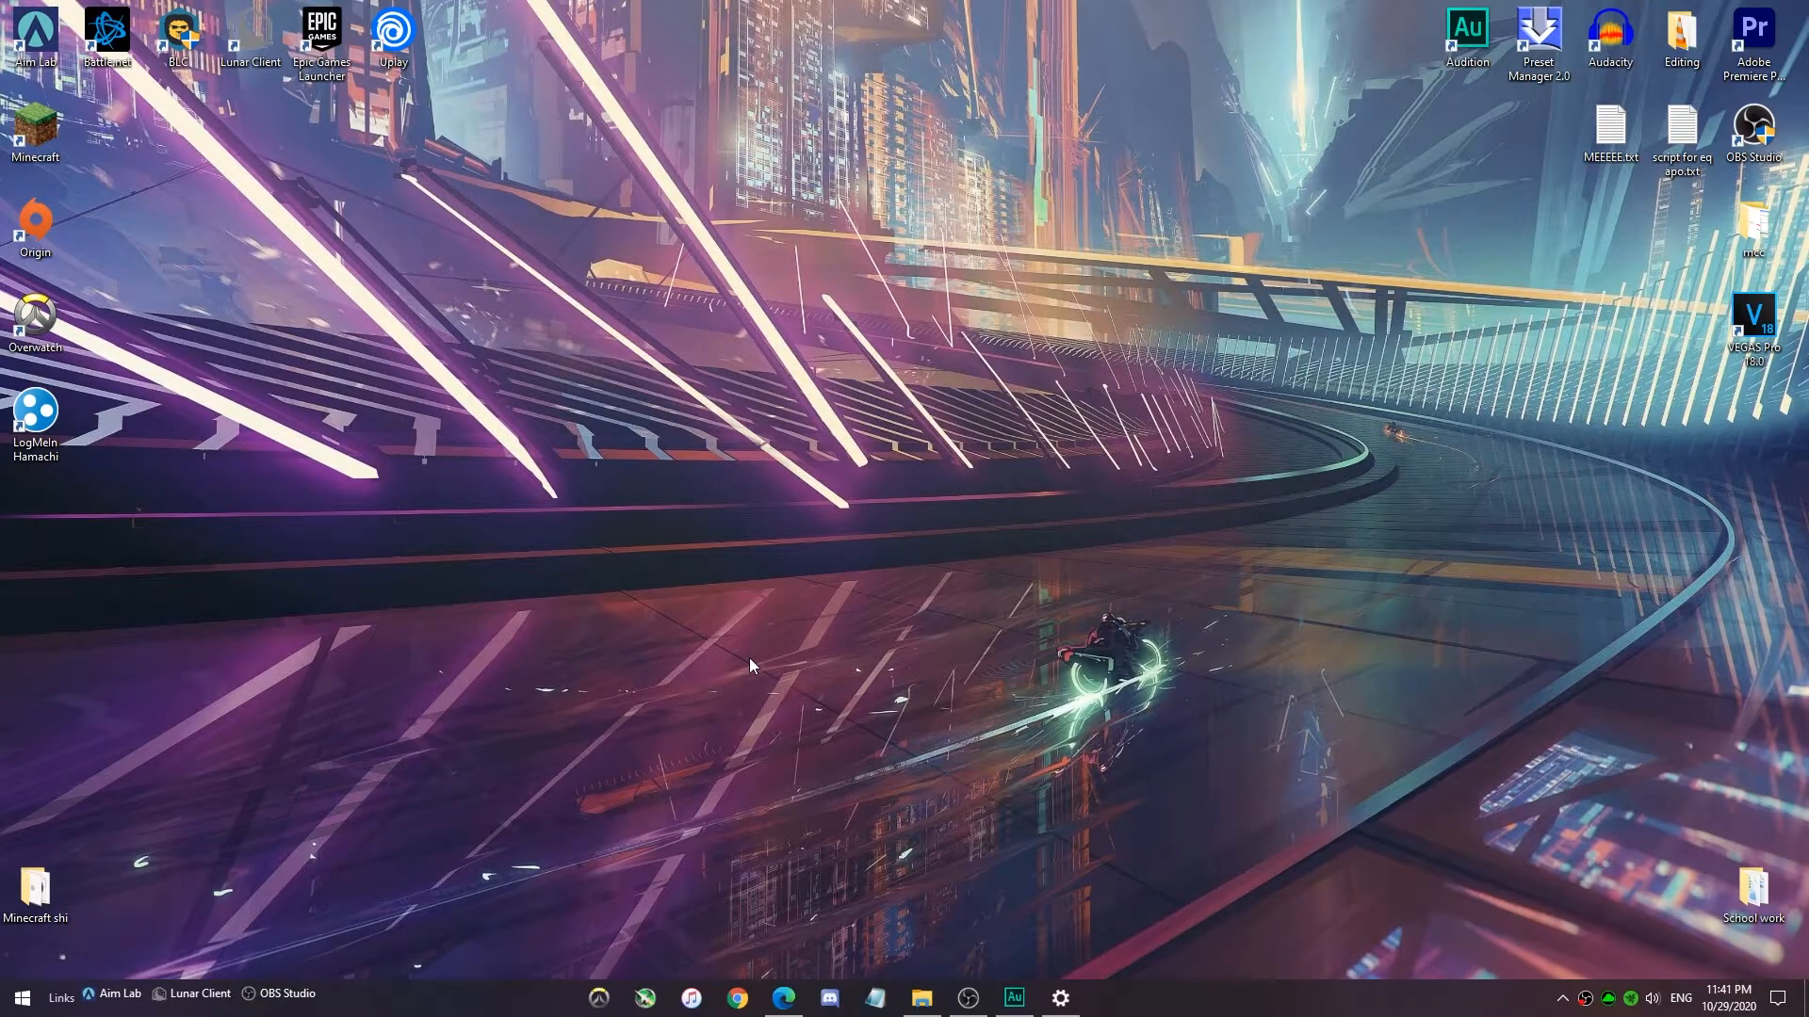
- Switch to the browser's ReaPlugs page, download ReaPlugs VST v2.36 64-bit, and place the installer on the desktop
click(783, 997)
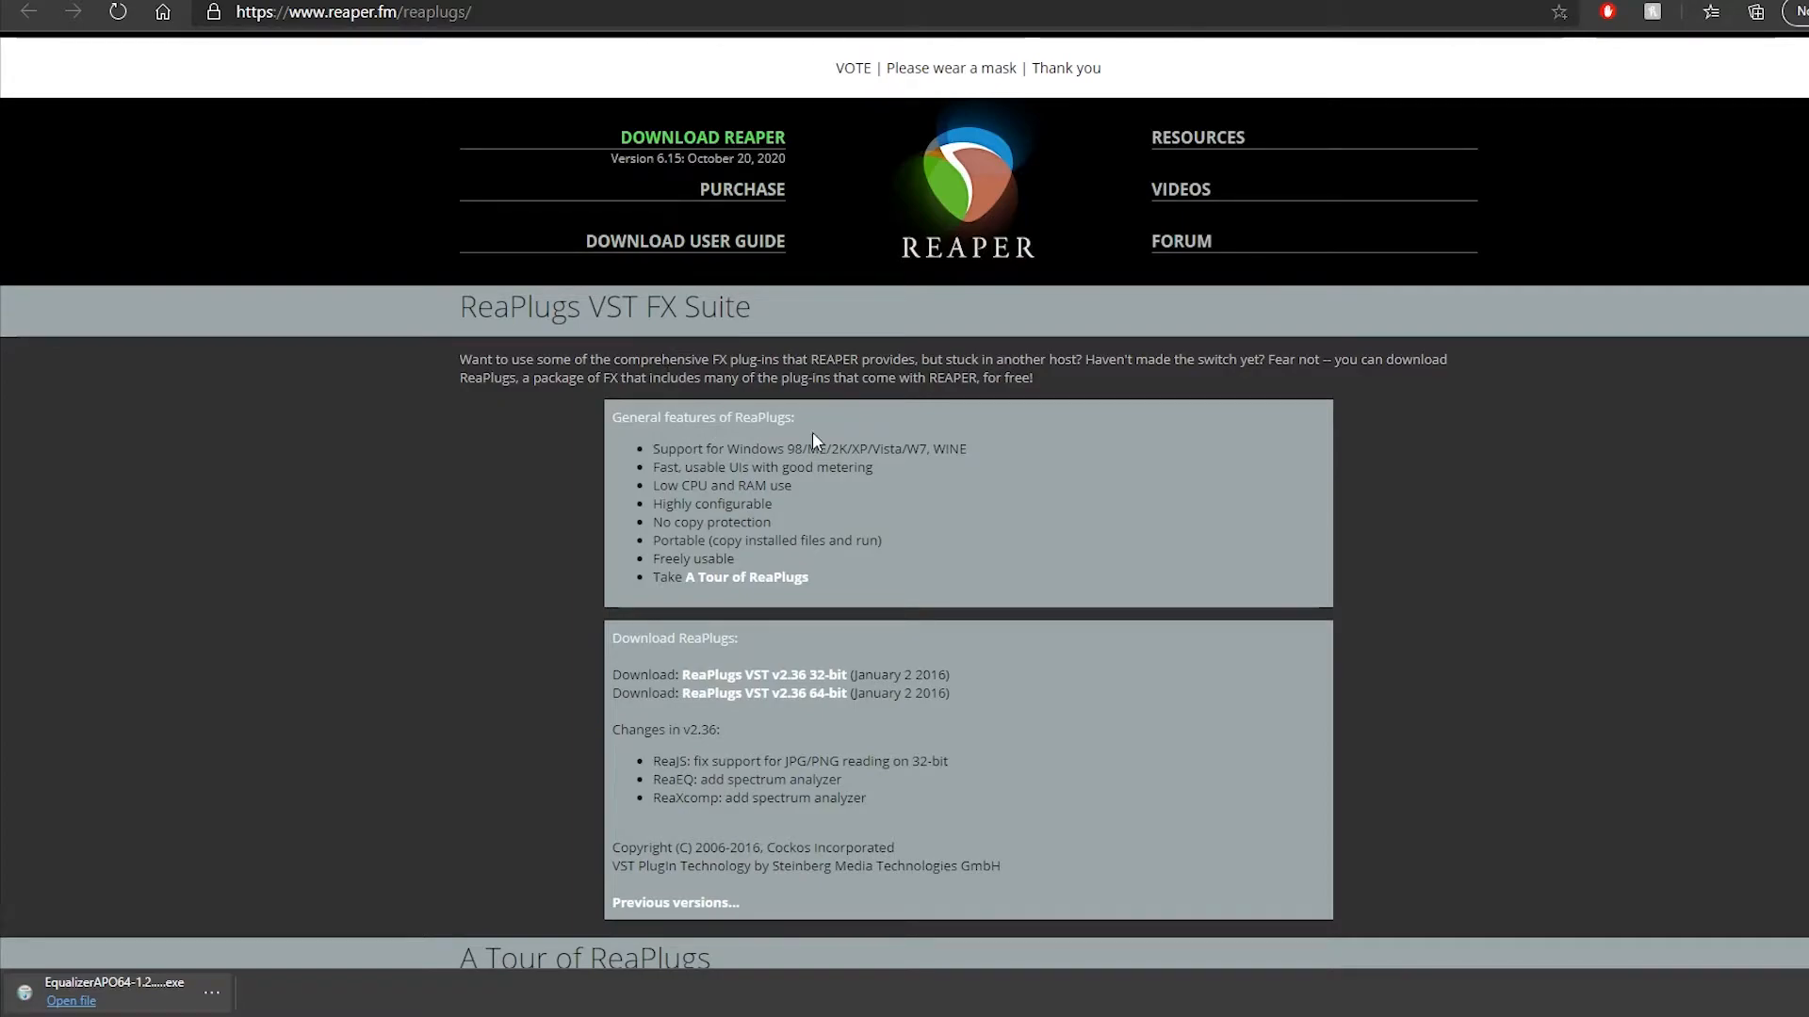
scroll(802, 435, down, 2)
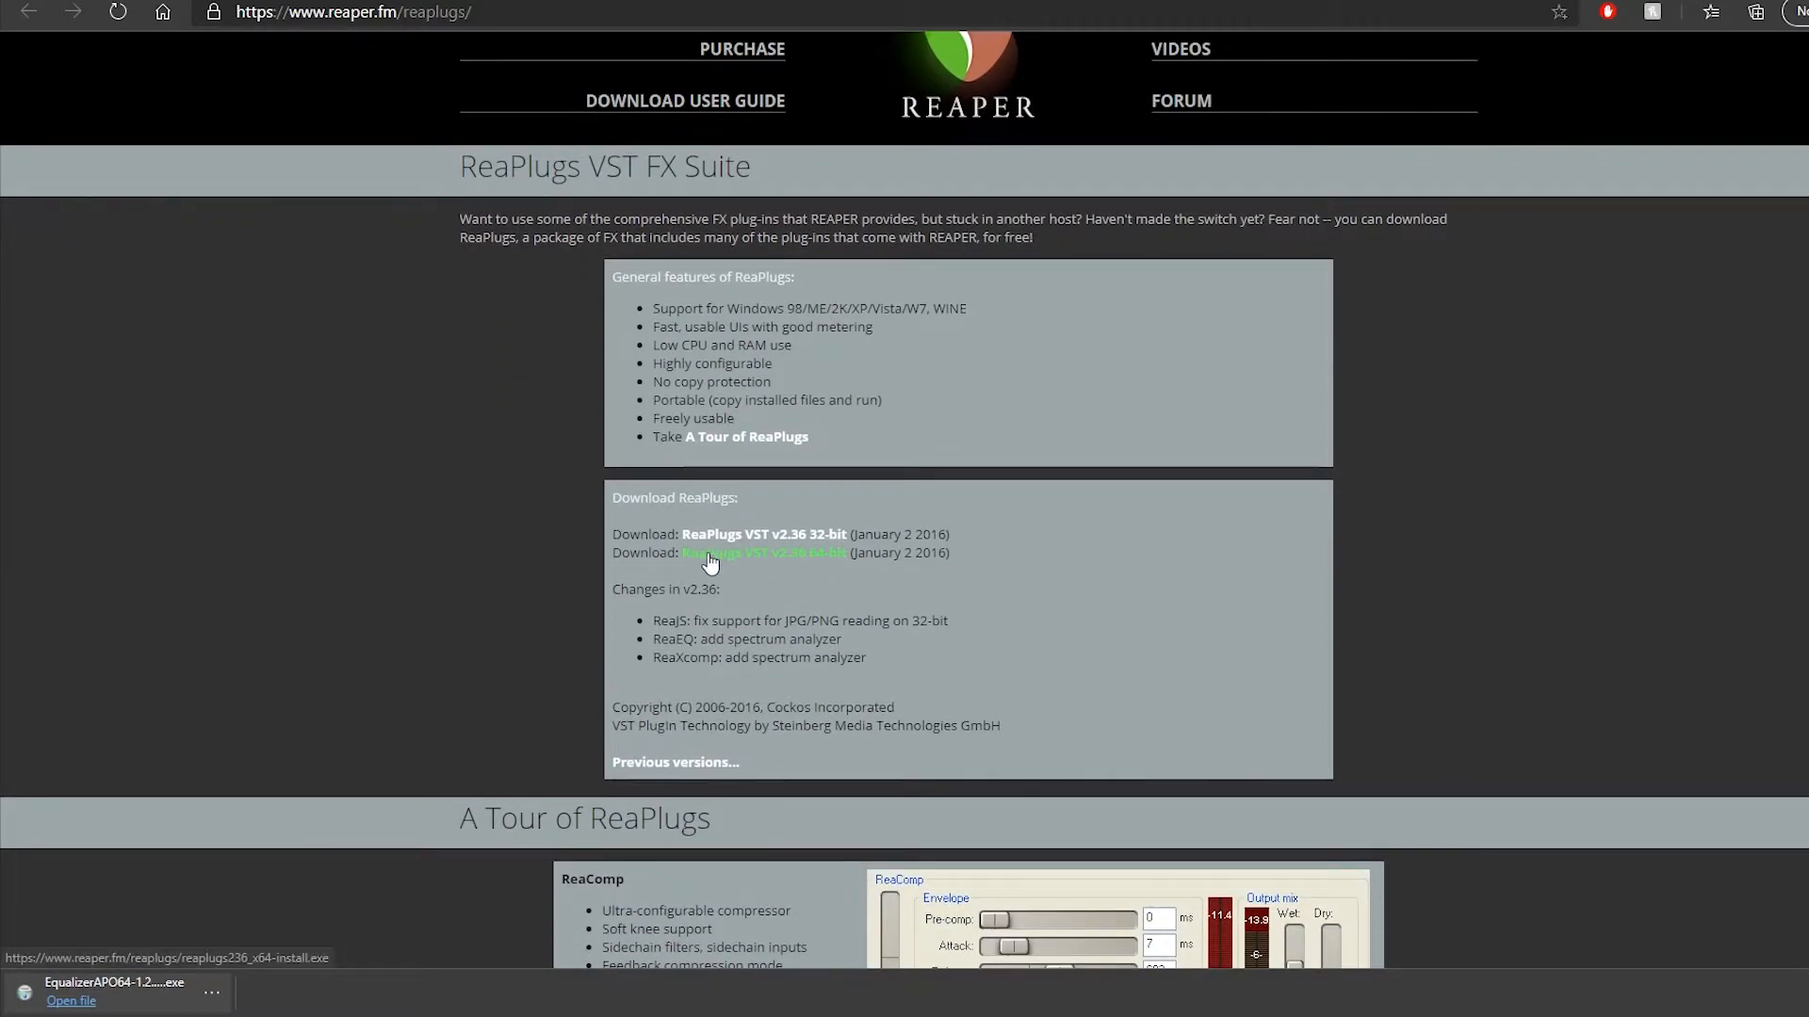
click(822, 558)
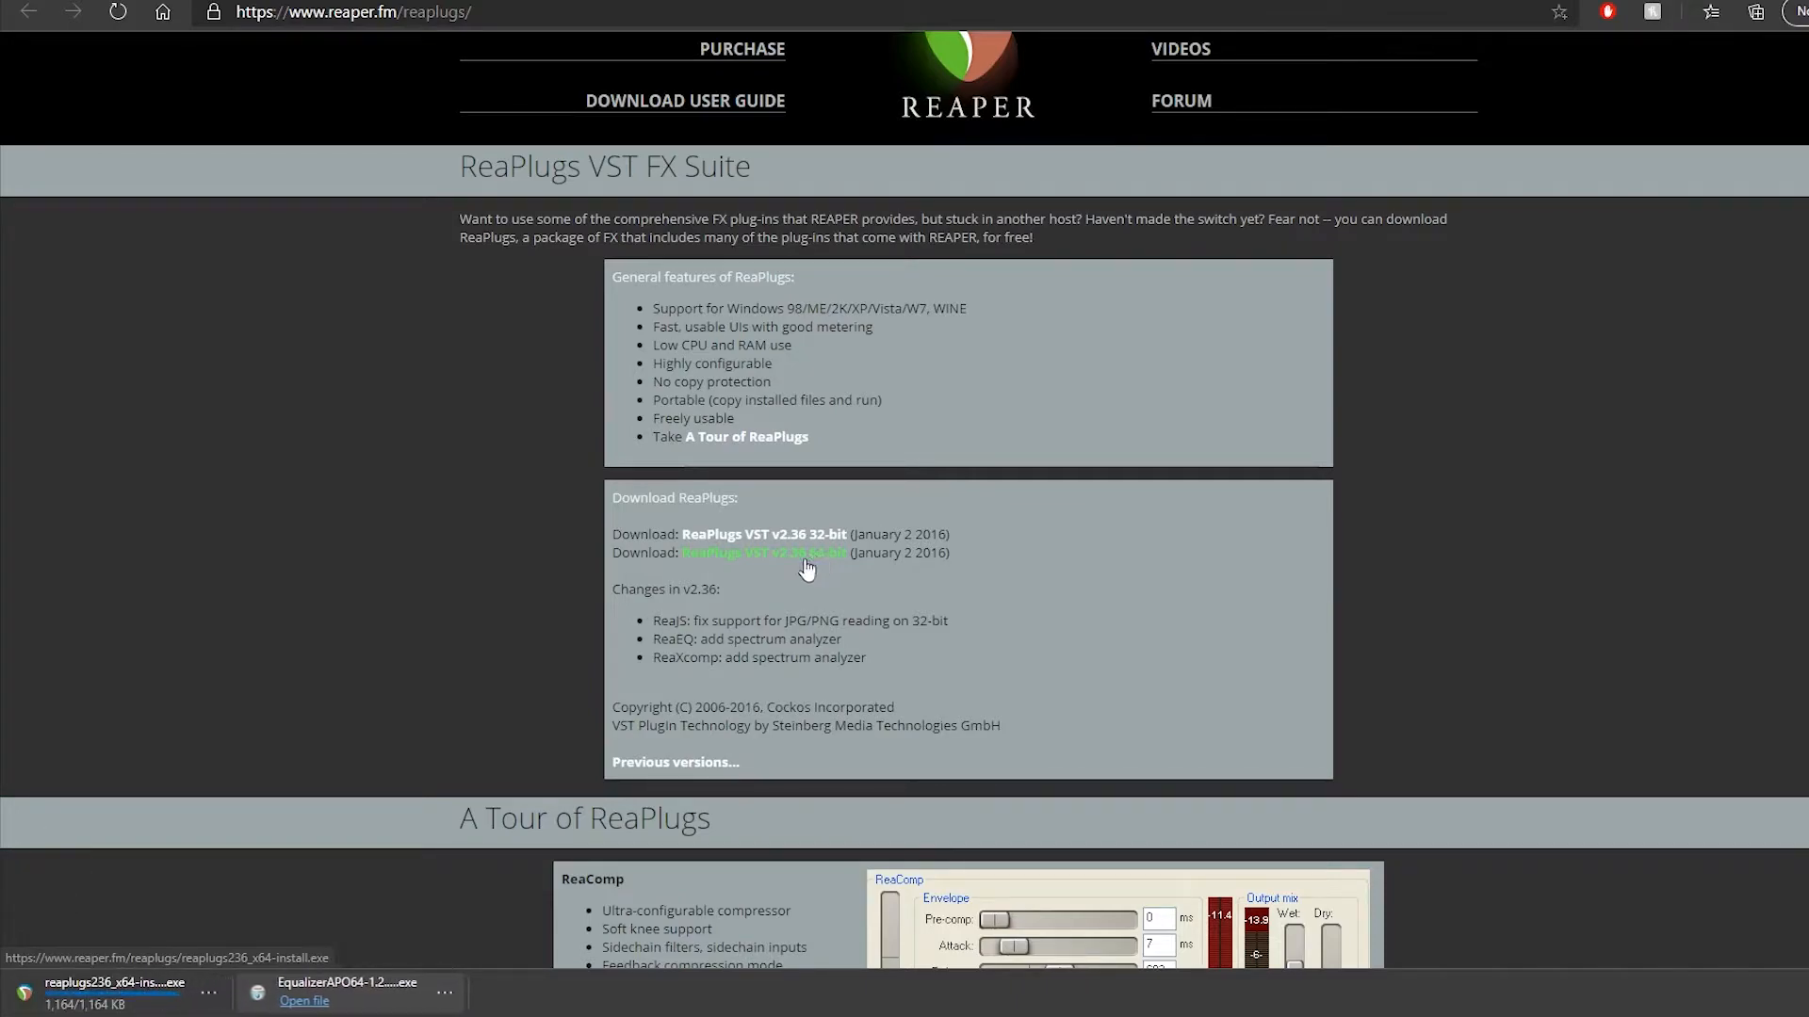
drag(103, 995, 878, 456)
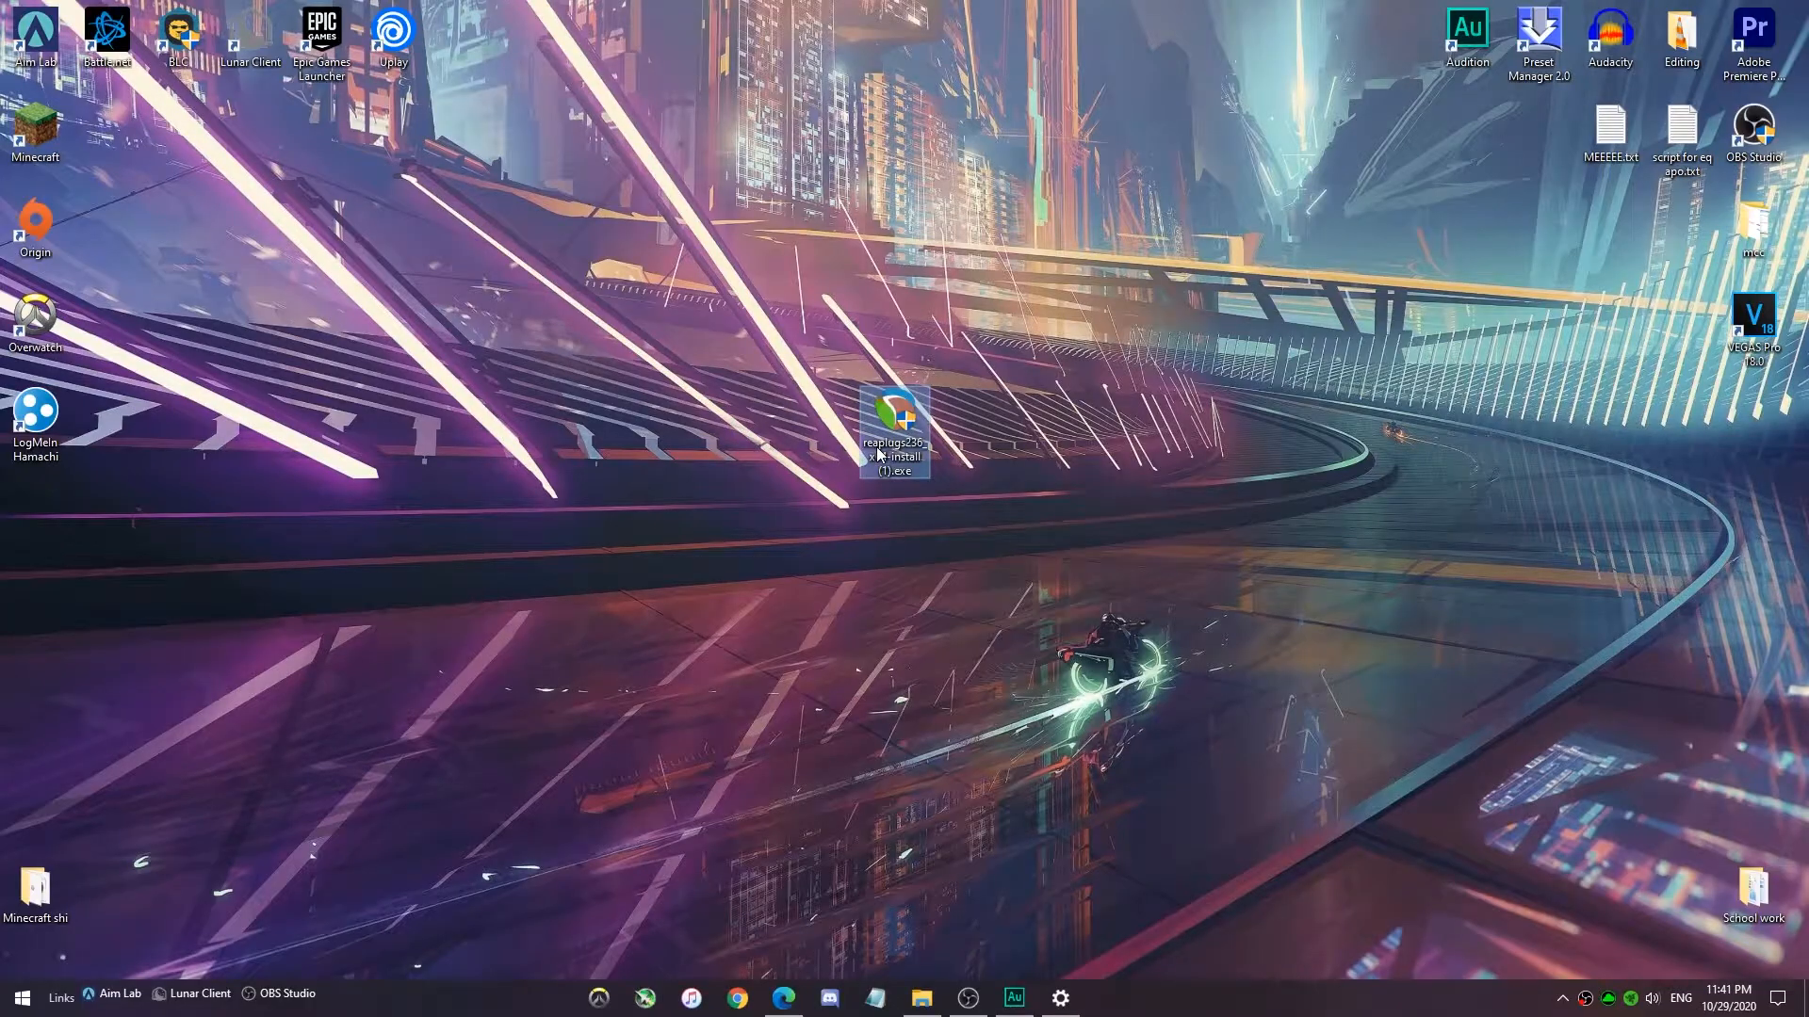
- Start the ReaPlugs setup with the Normal components and select the VSTPlugins folder inside EqualizerAPO as the destination
double_click(878, 456)
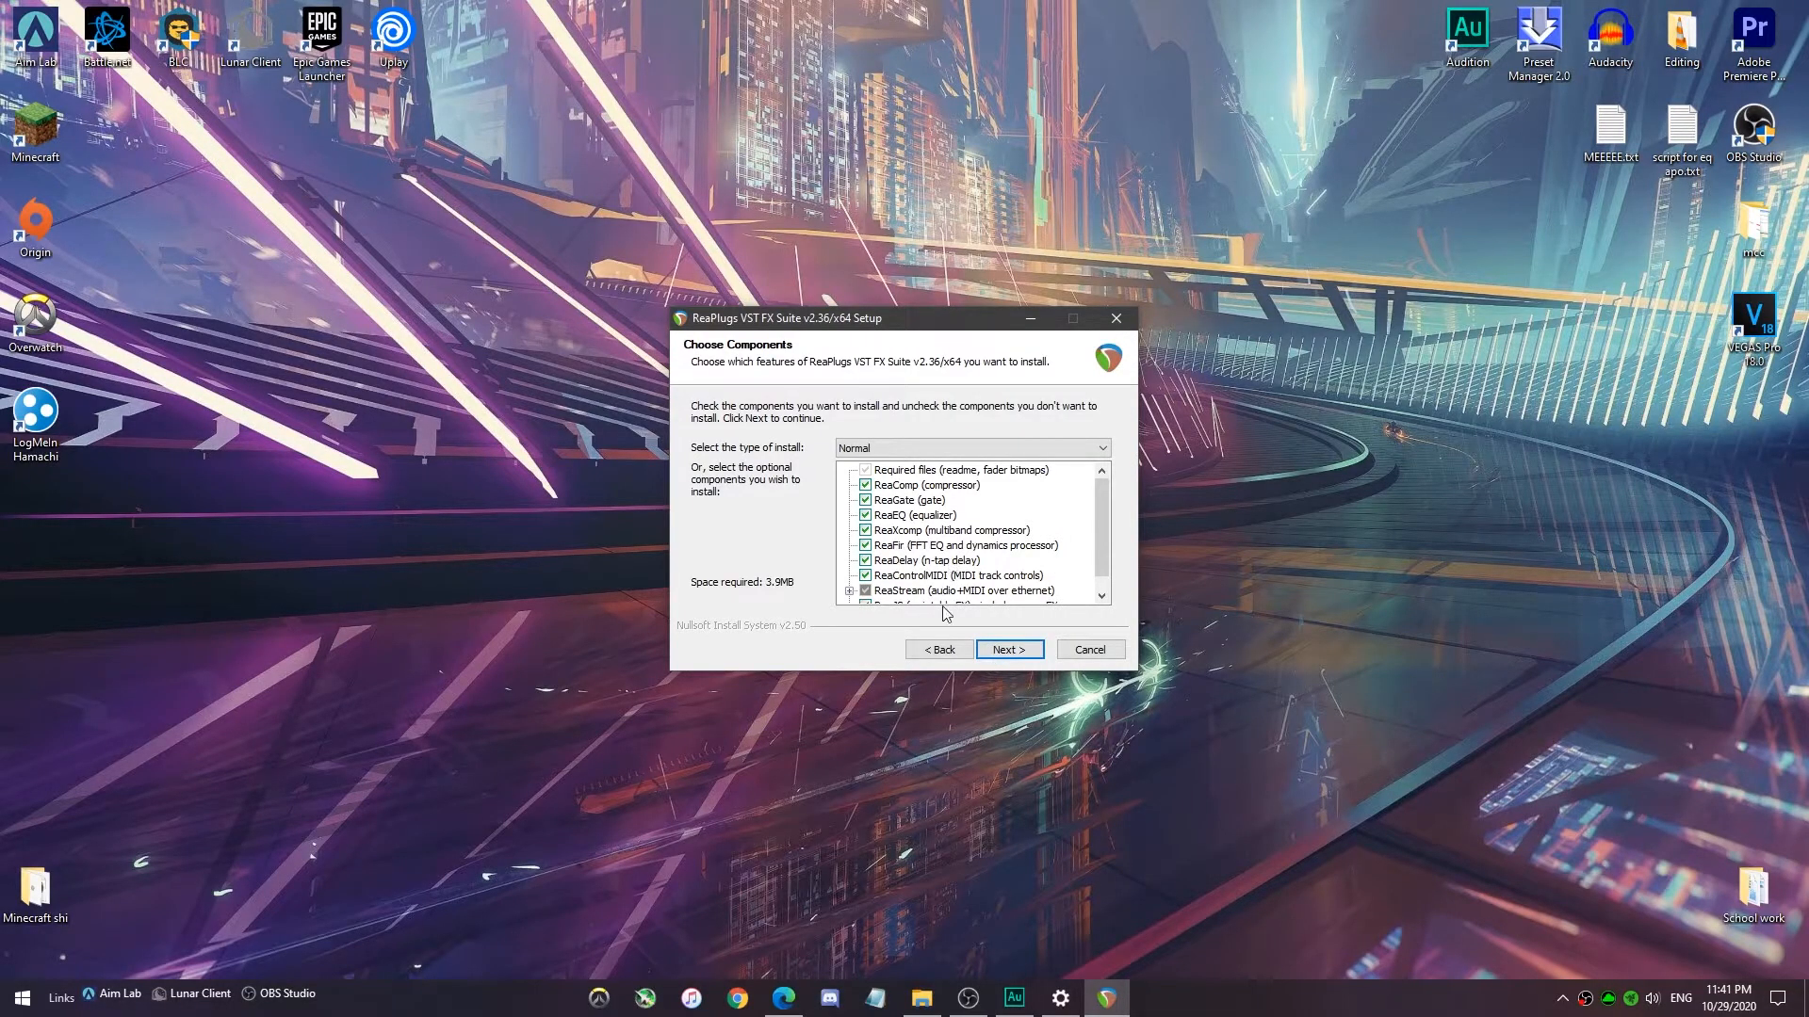
click(1009, 649)
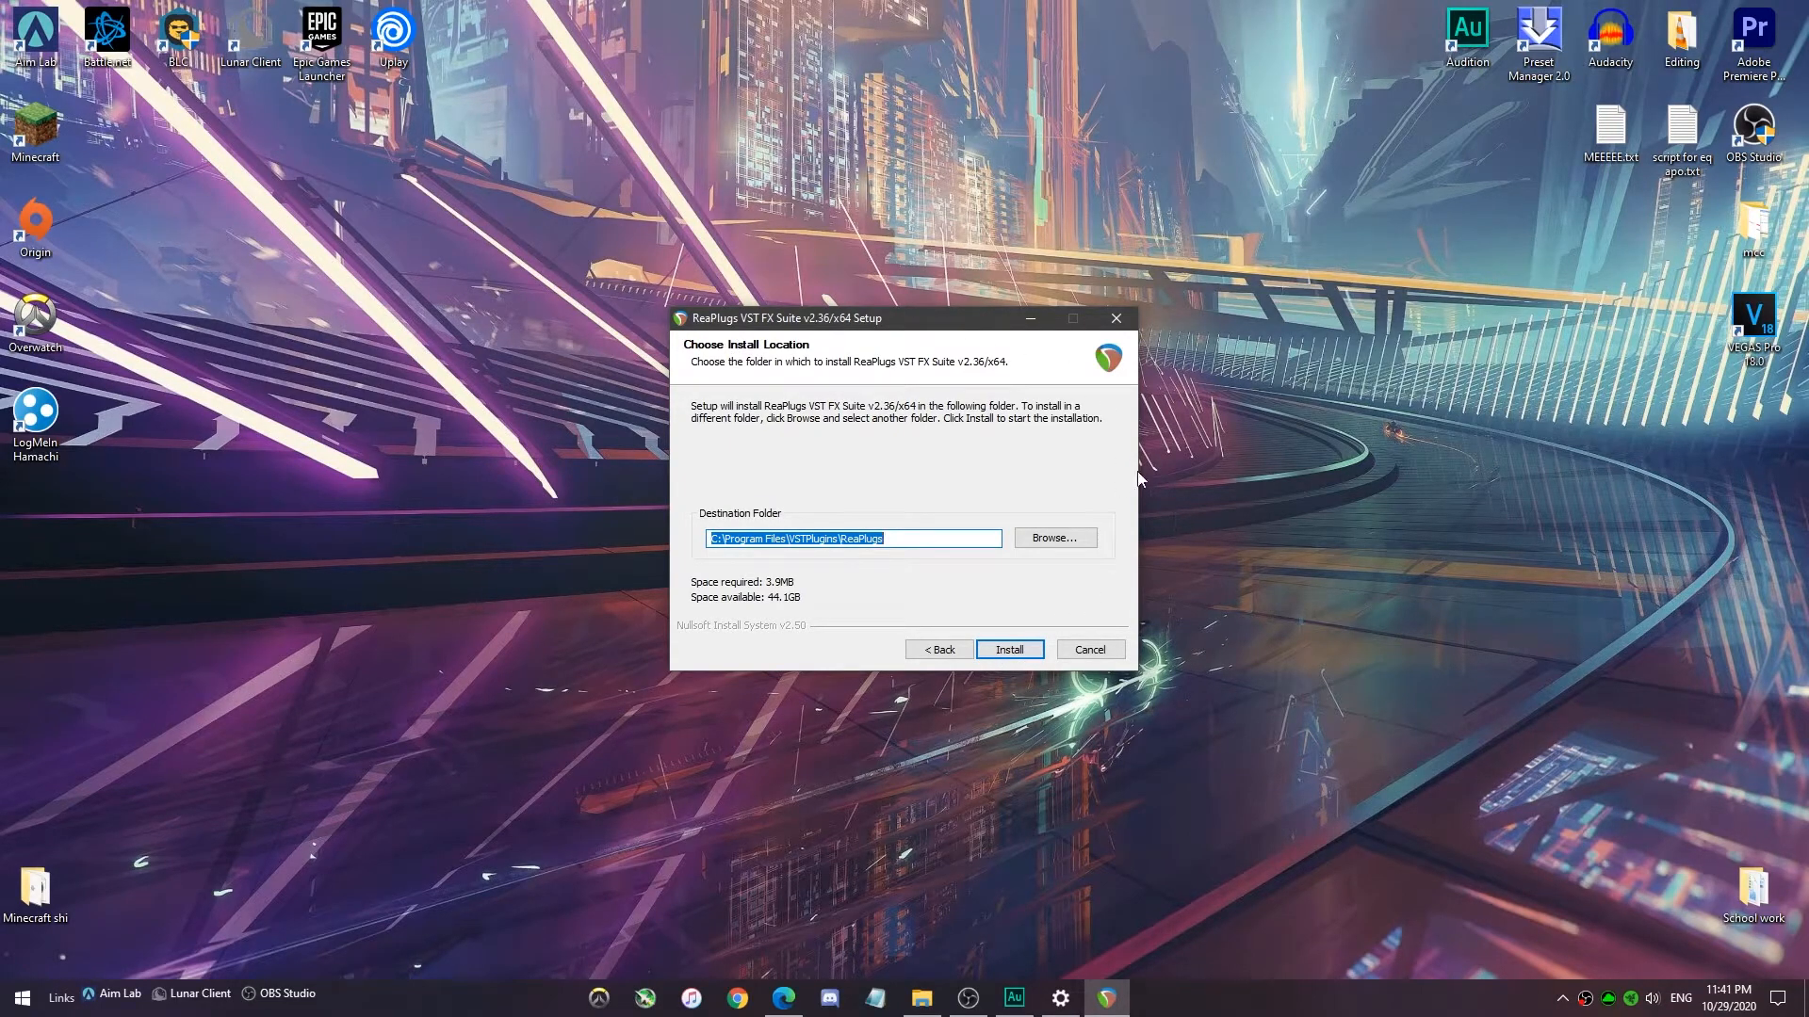
click(1084, 544)
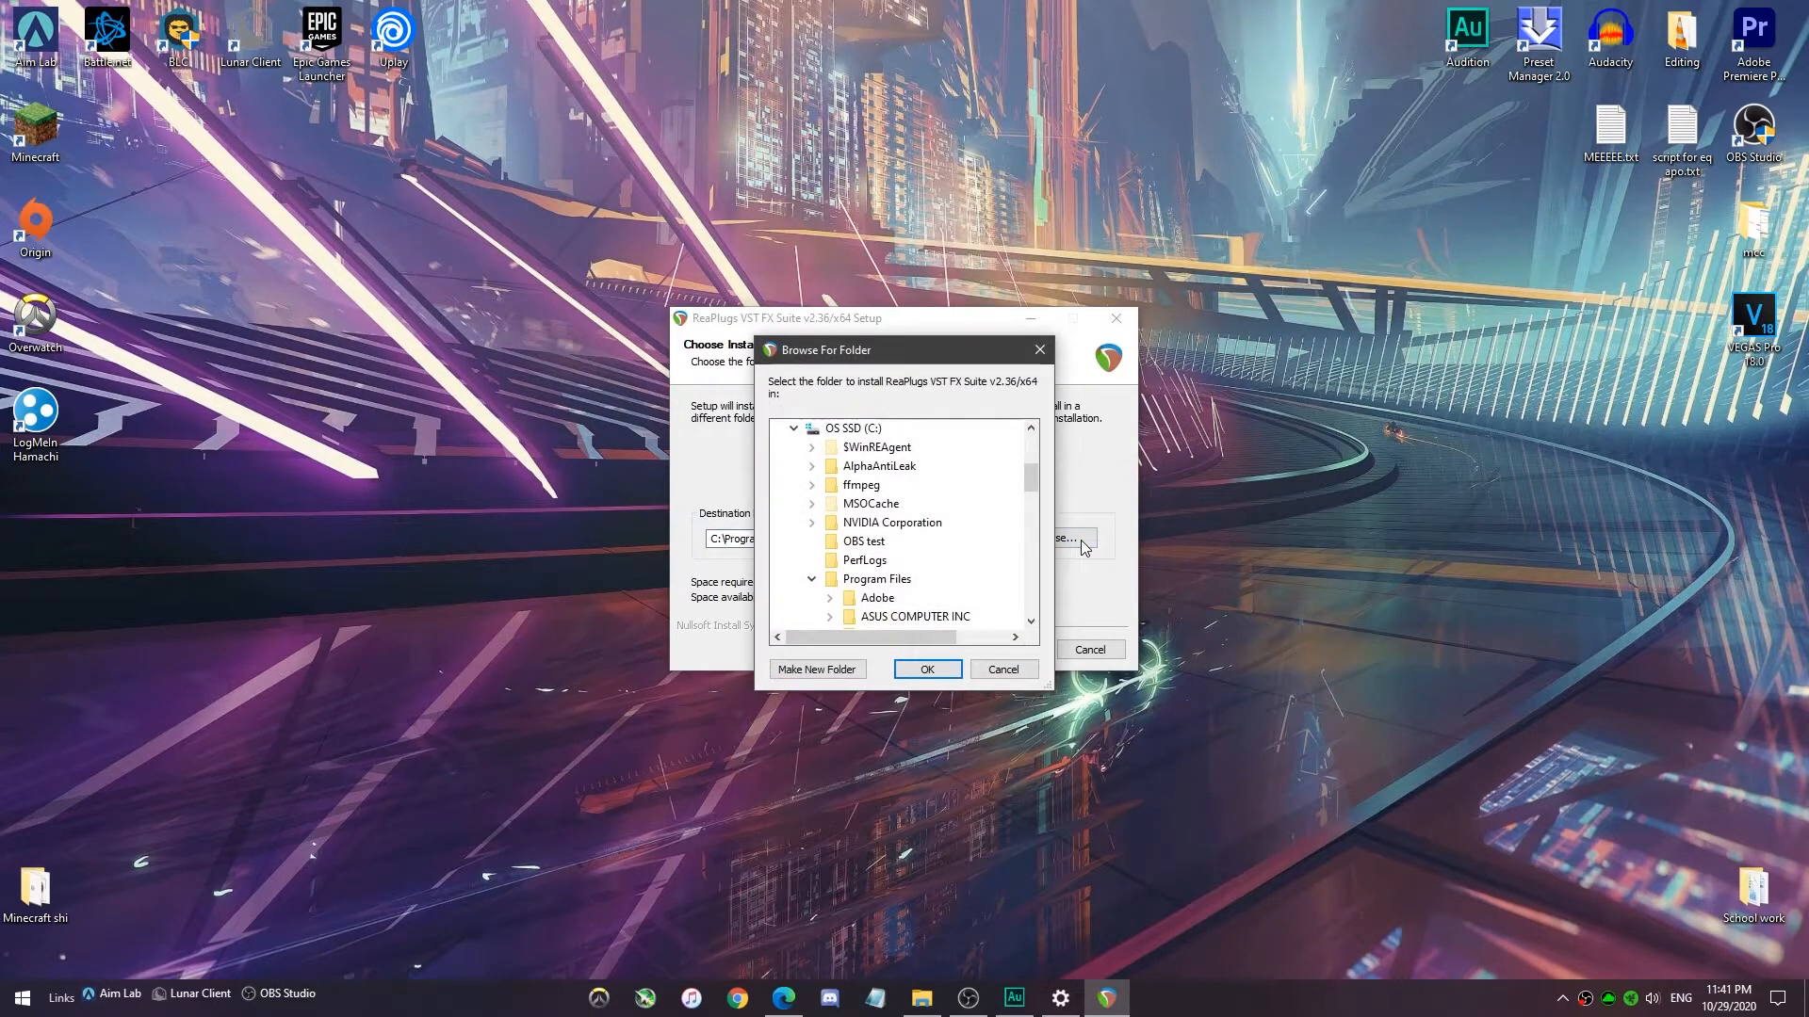
drag(828, 361, 835, 252)
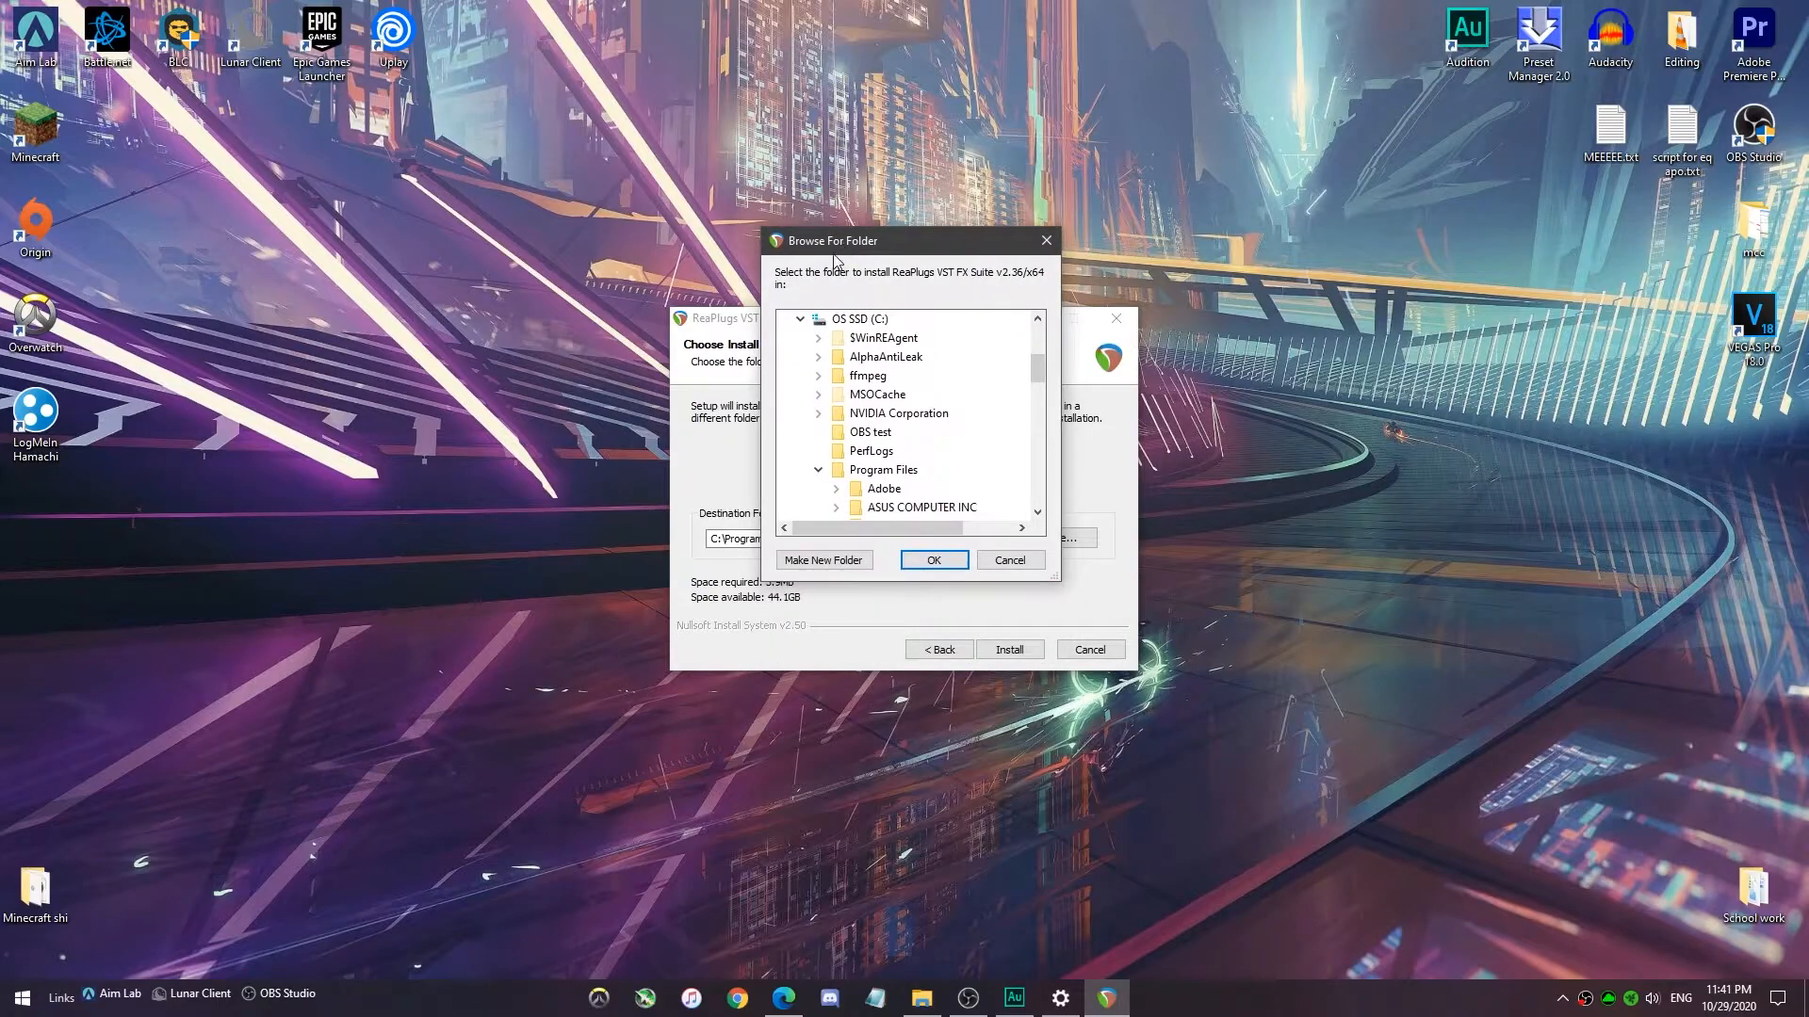
scroll(858, 330, down, 3)
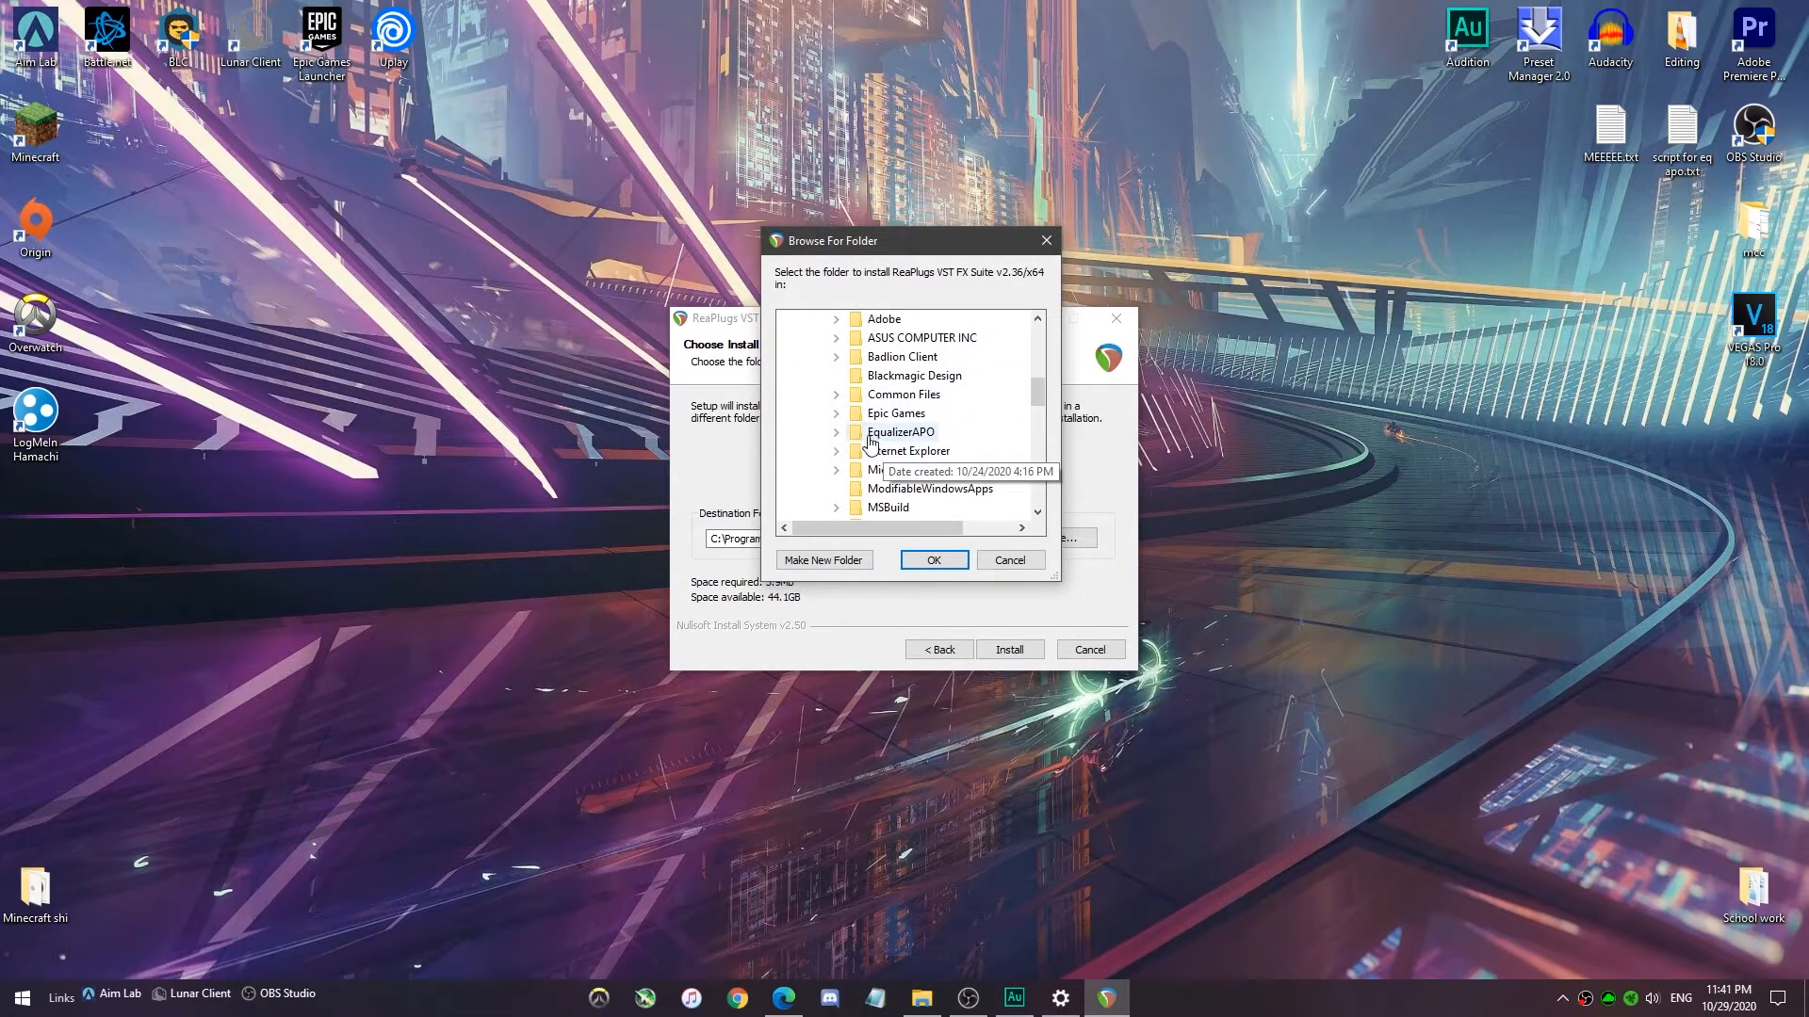
click(836, 432)
click(900, 490)
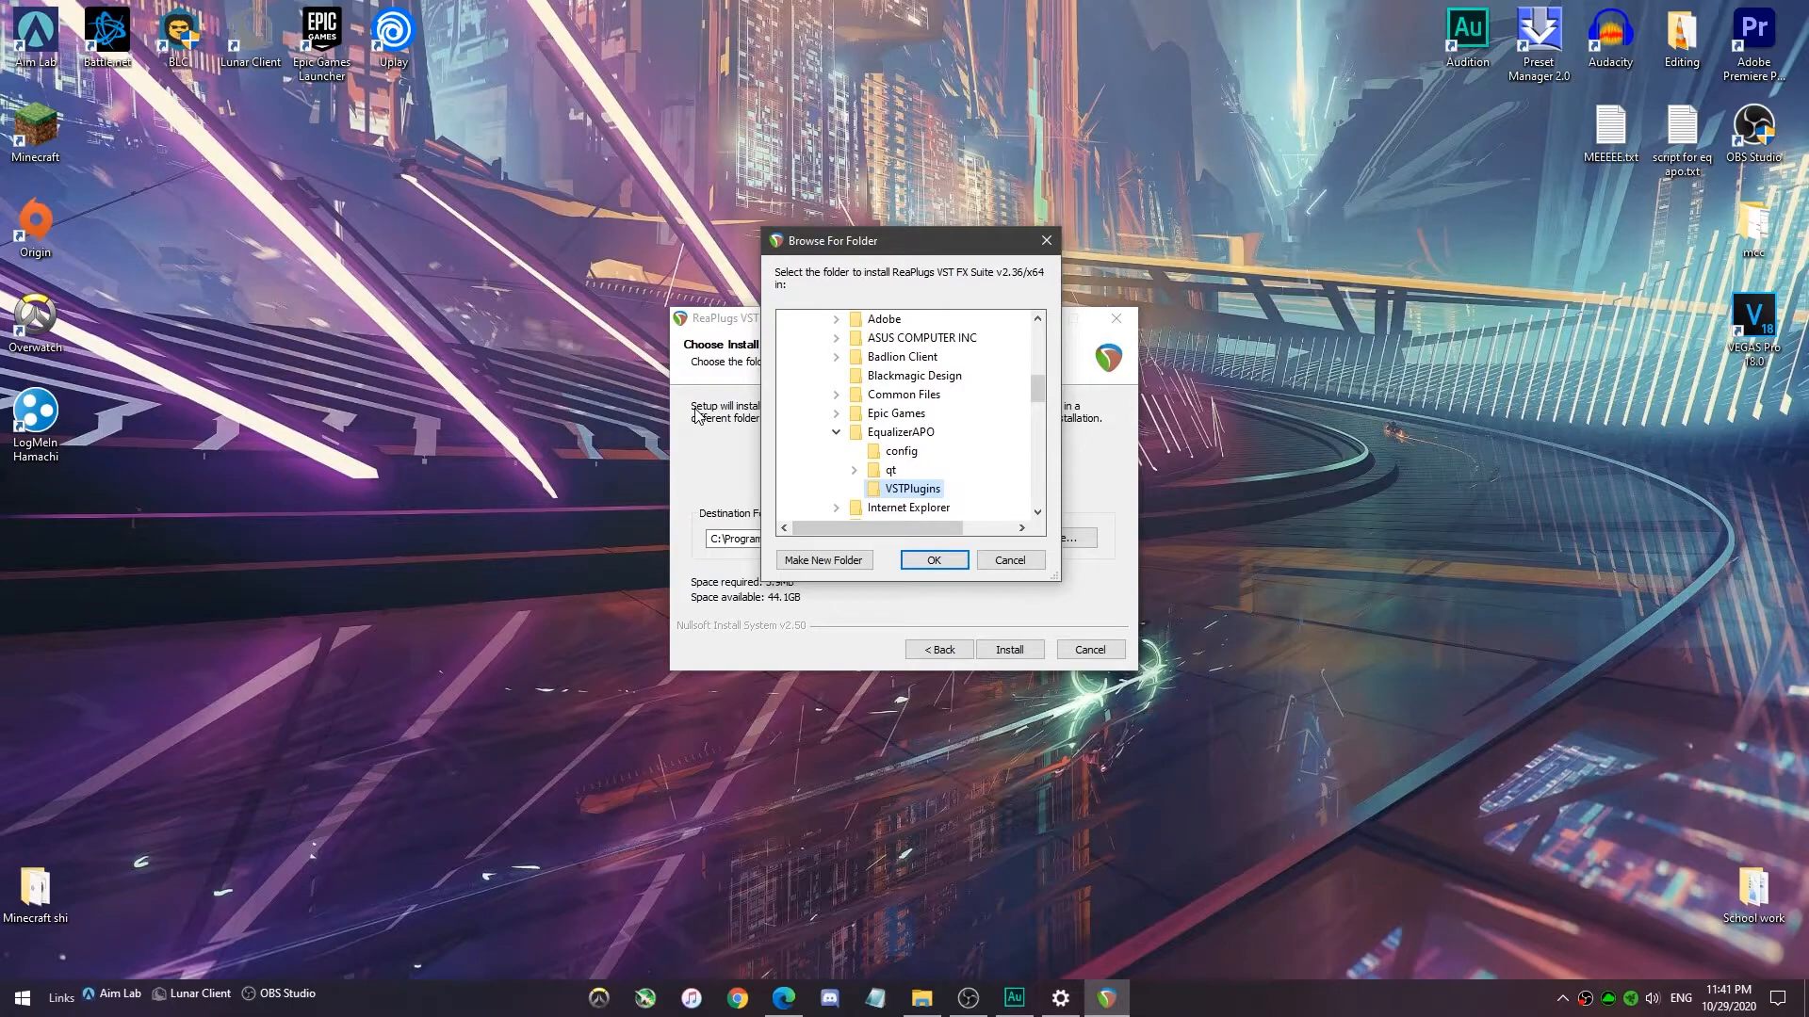
- Cancel the folder selection, quit the ReaPlugs setup without installing, and delete its installer from the desktop
click(1028, 563)
click(1090, 652)
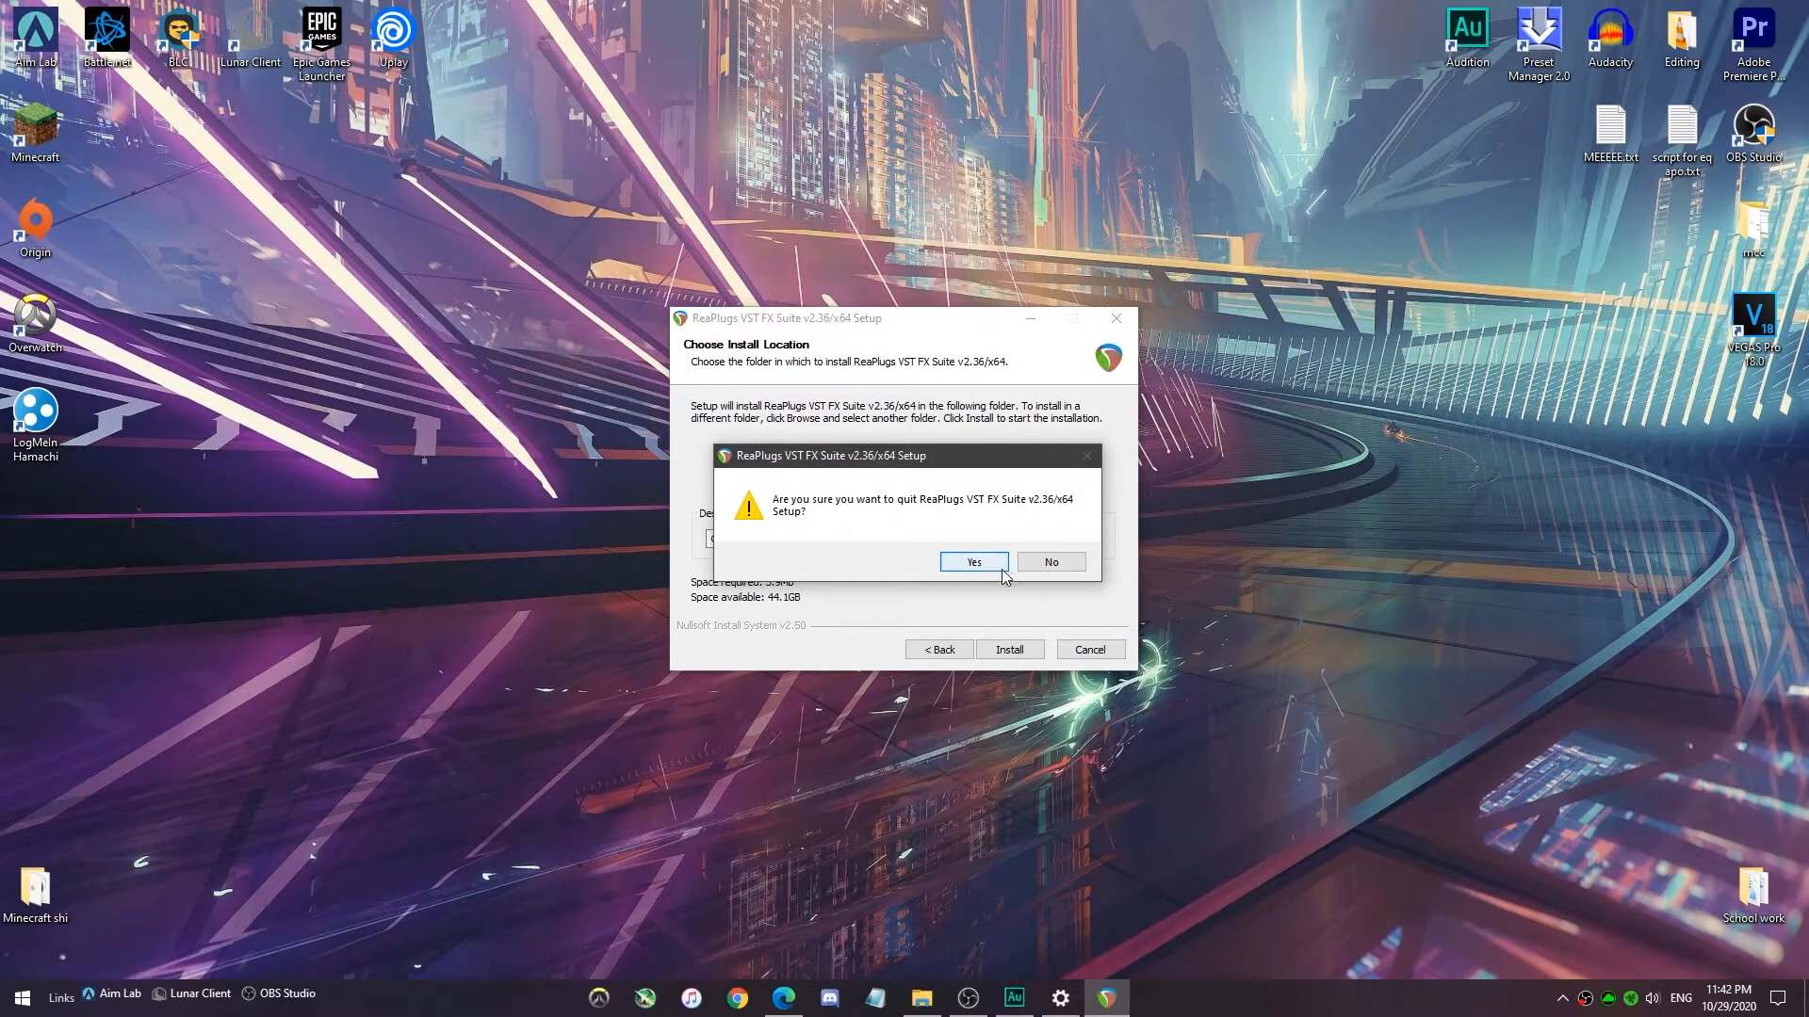
click(971, 565)
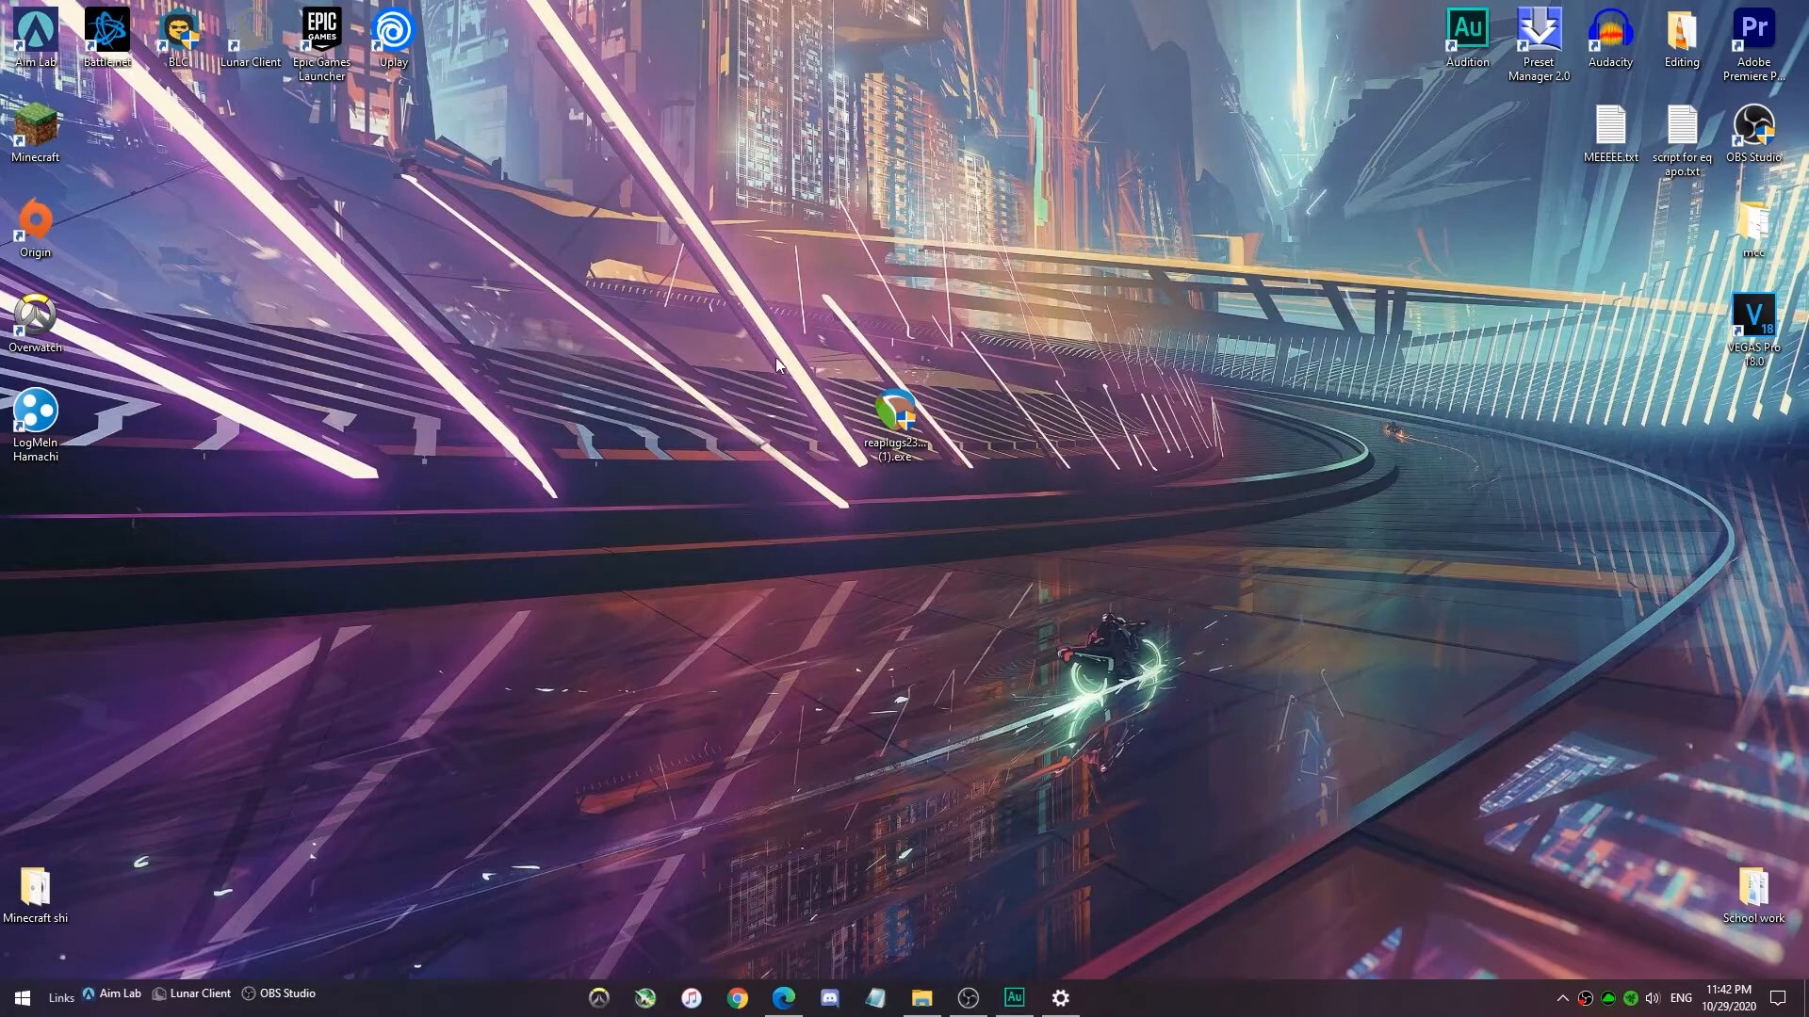
click(904, 422)
key(Delete)
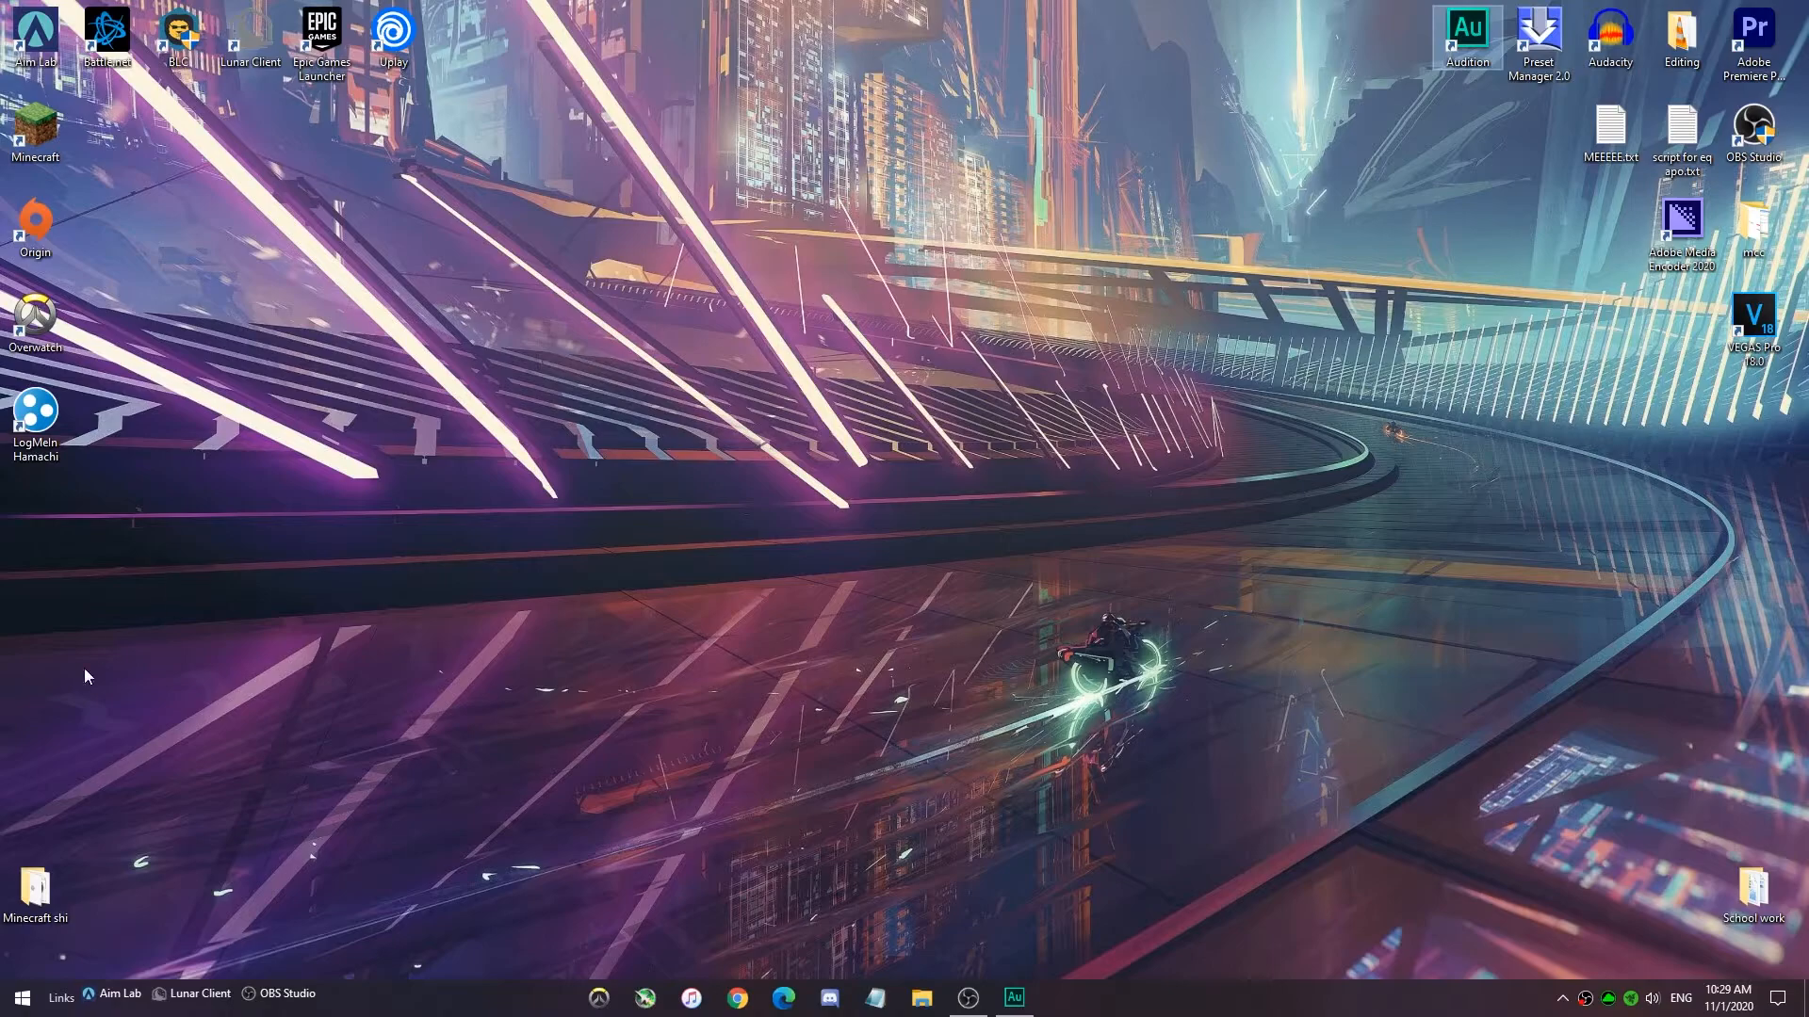
- Launch the Configuration Editor from the Equalizer APO 1.2.1 program folder
click(22, 997)
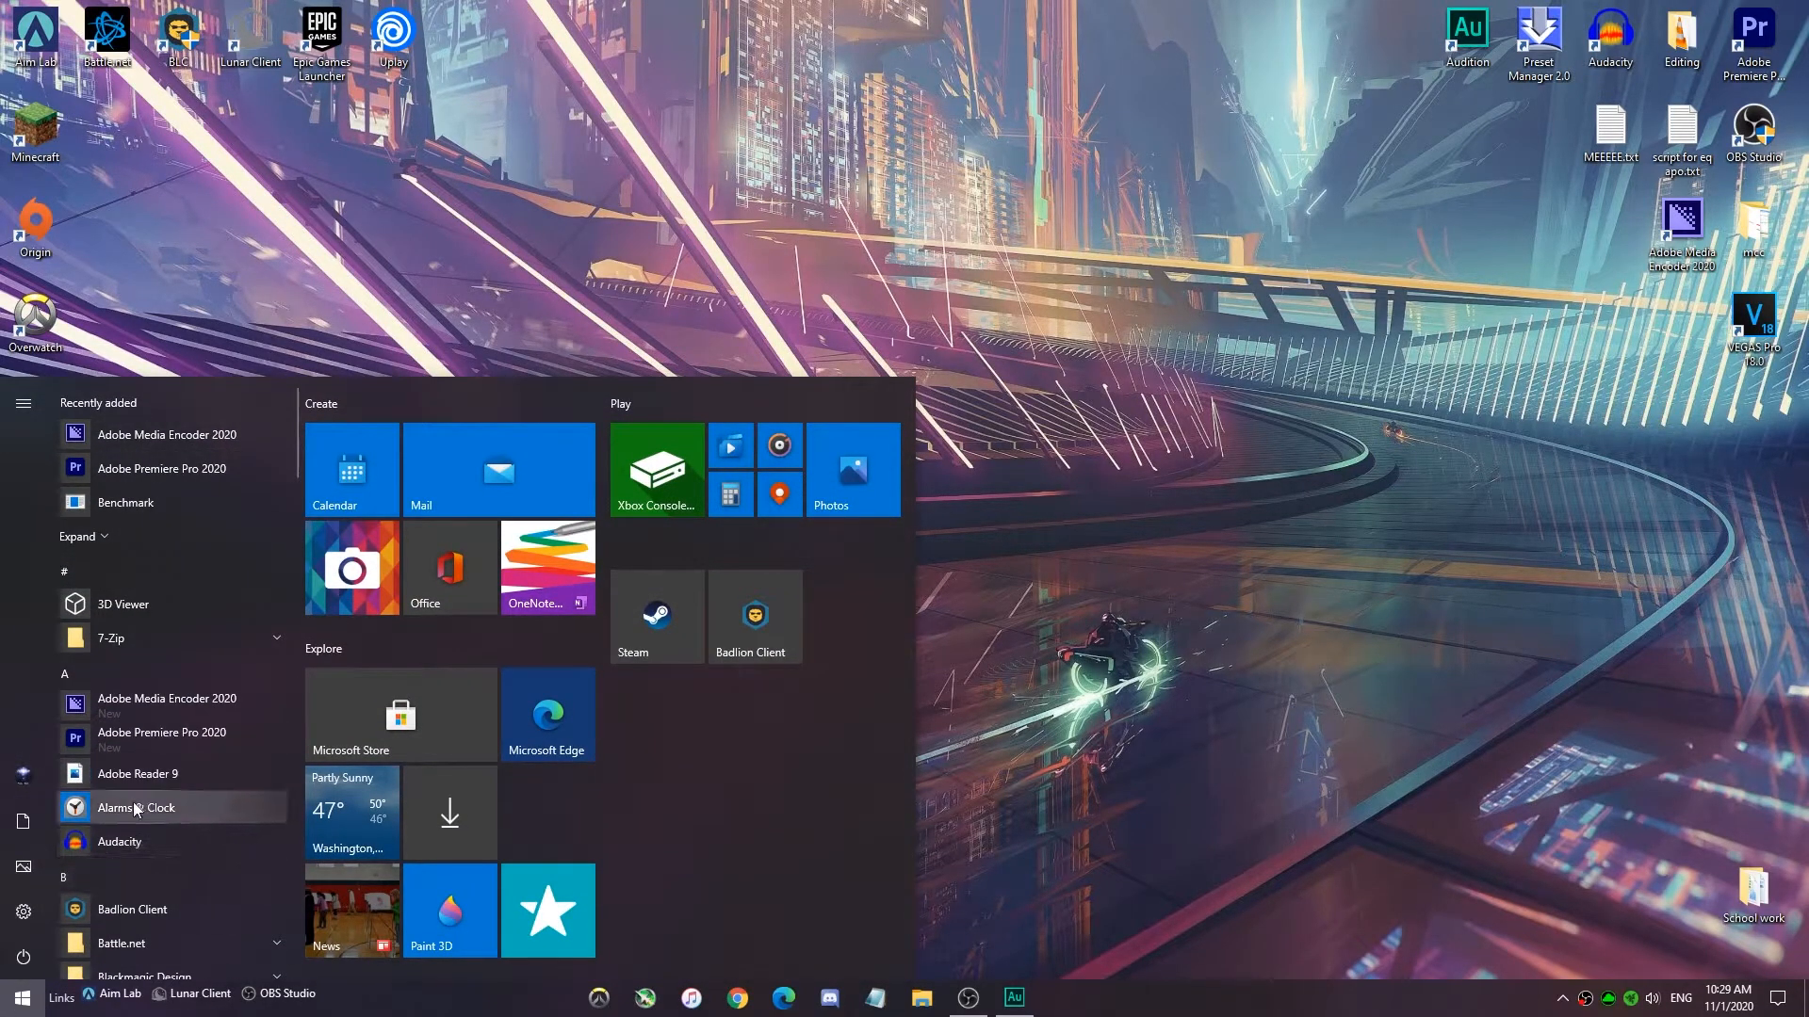
click(82, 879)
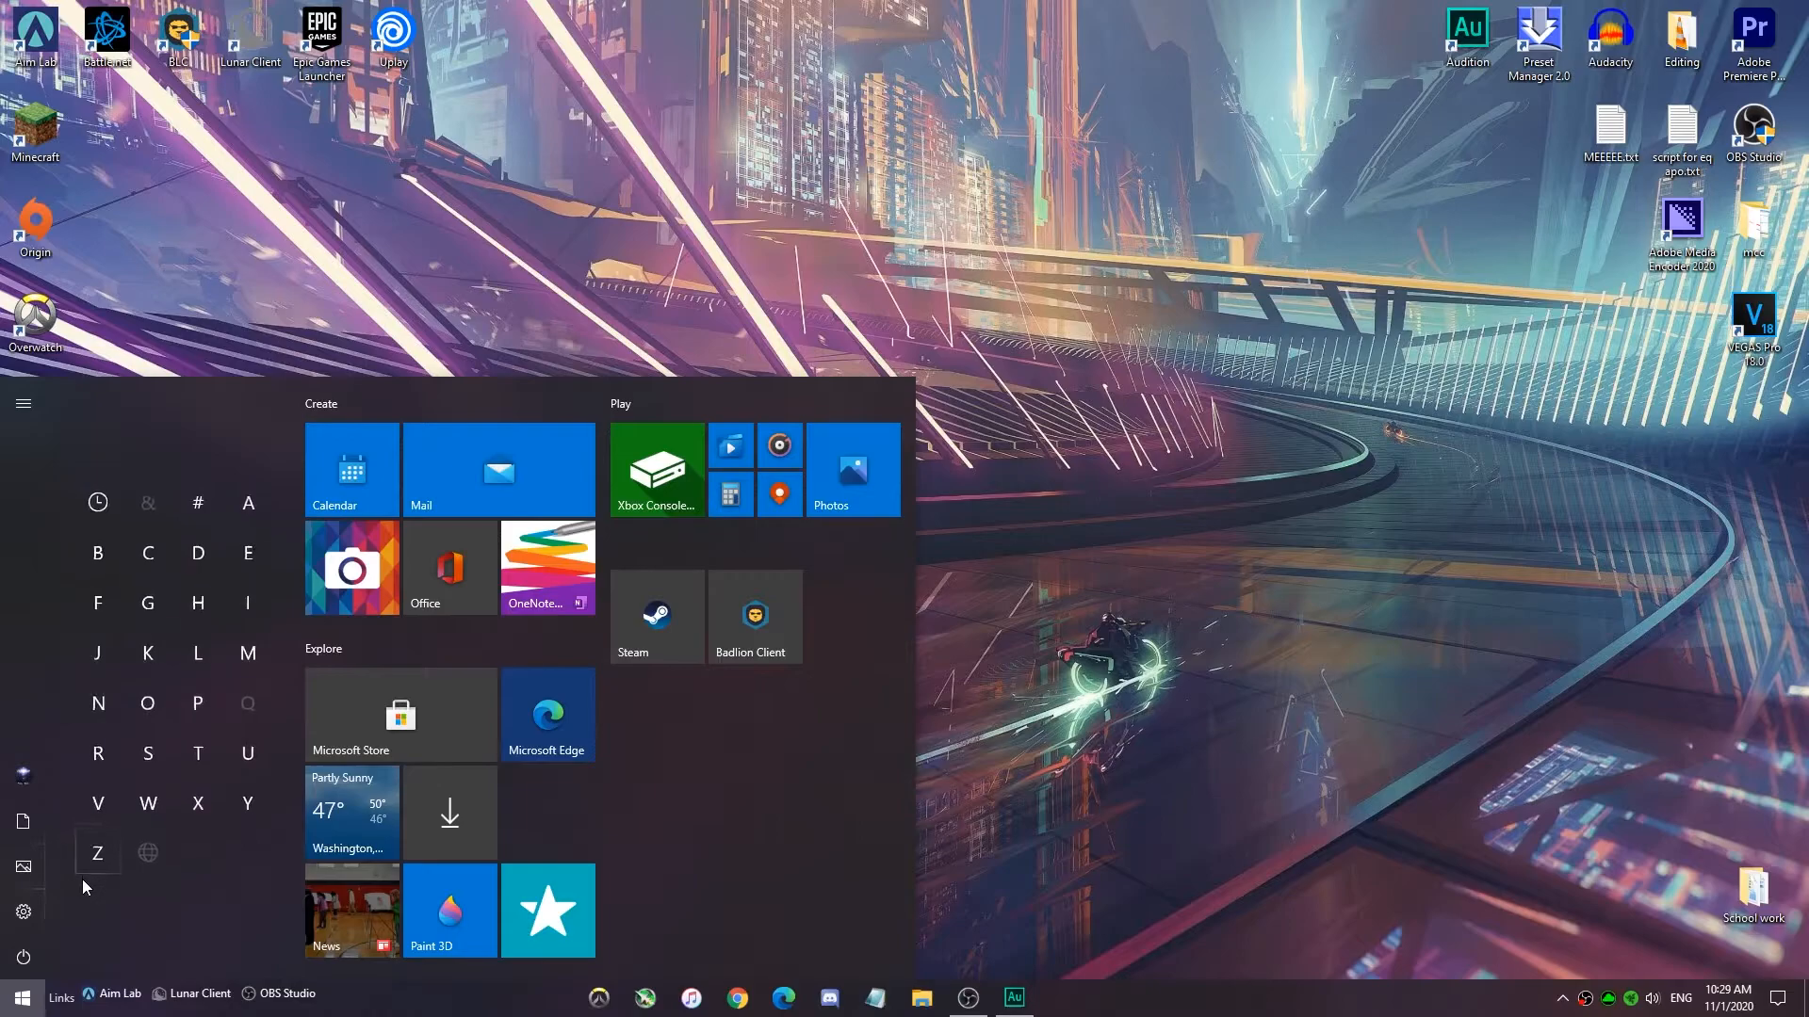
click(247, 556)
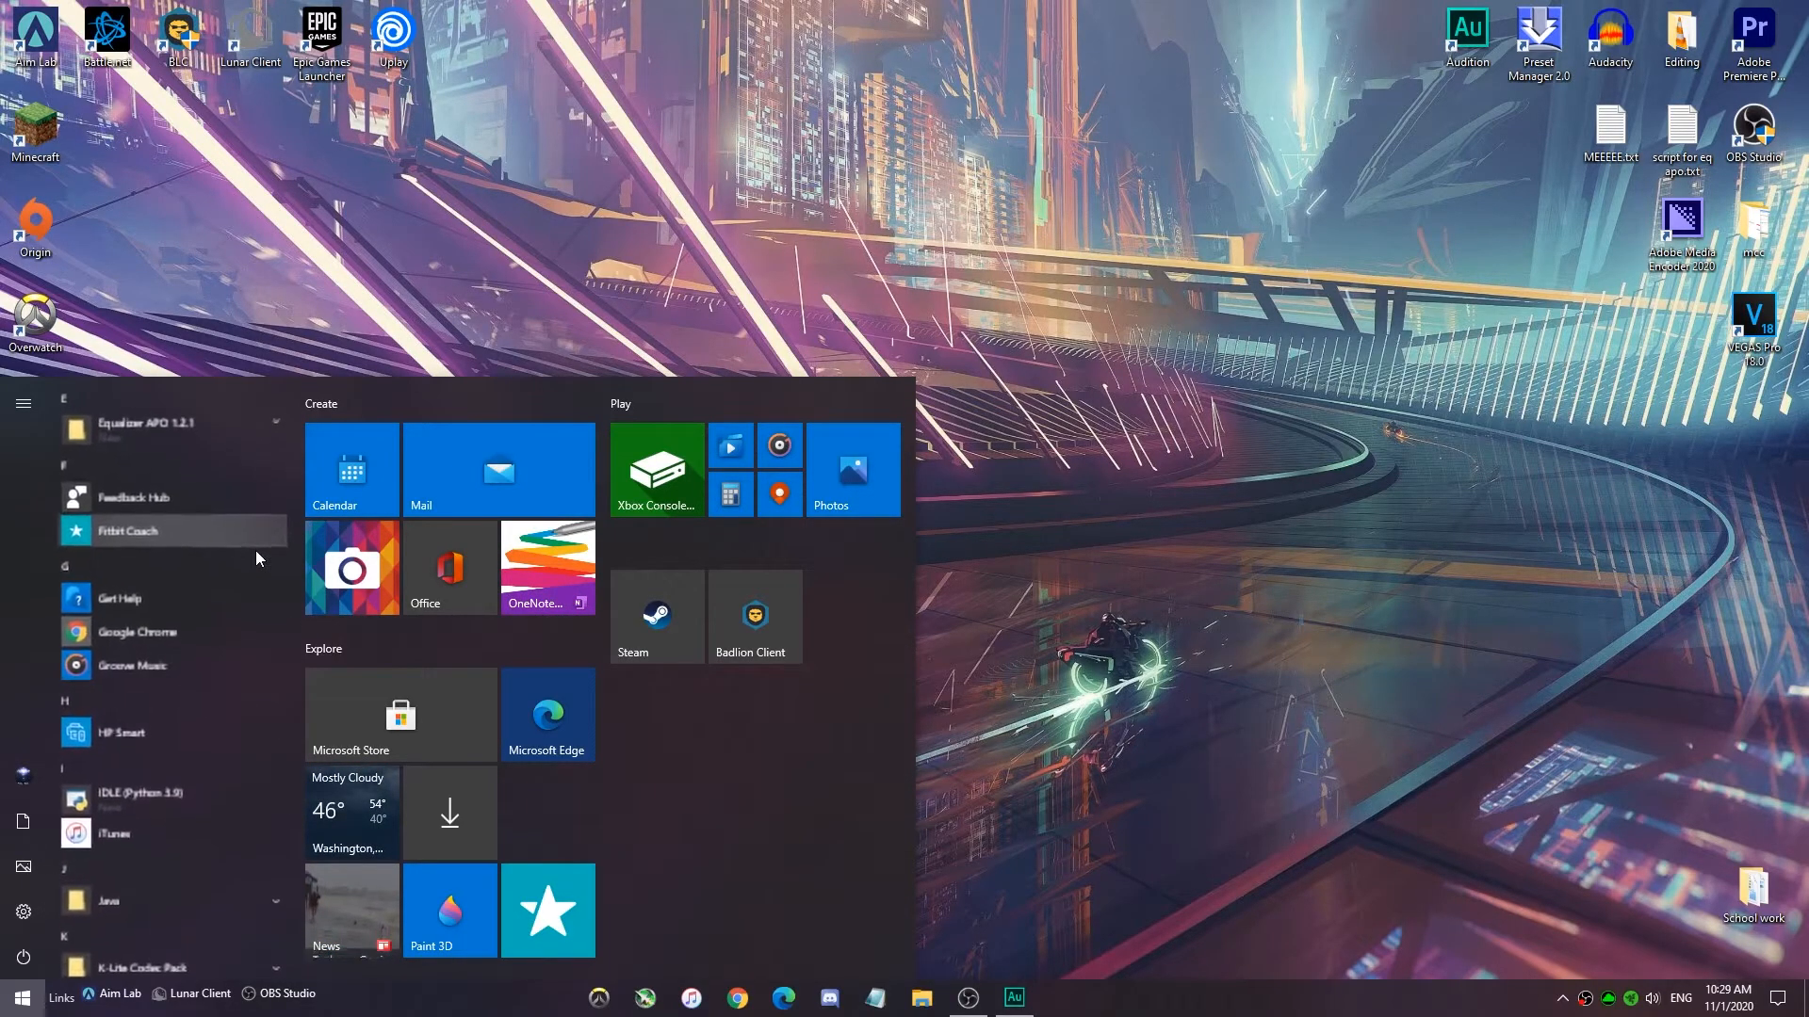
click(238, 431)
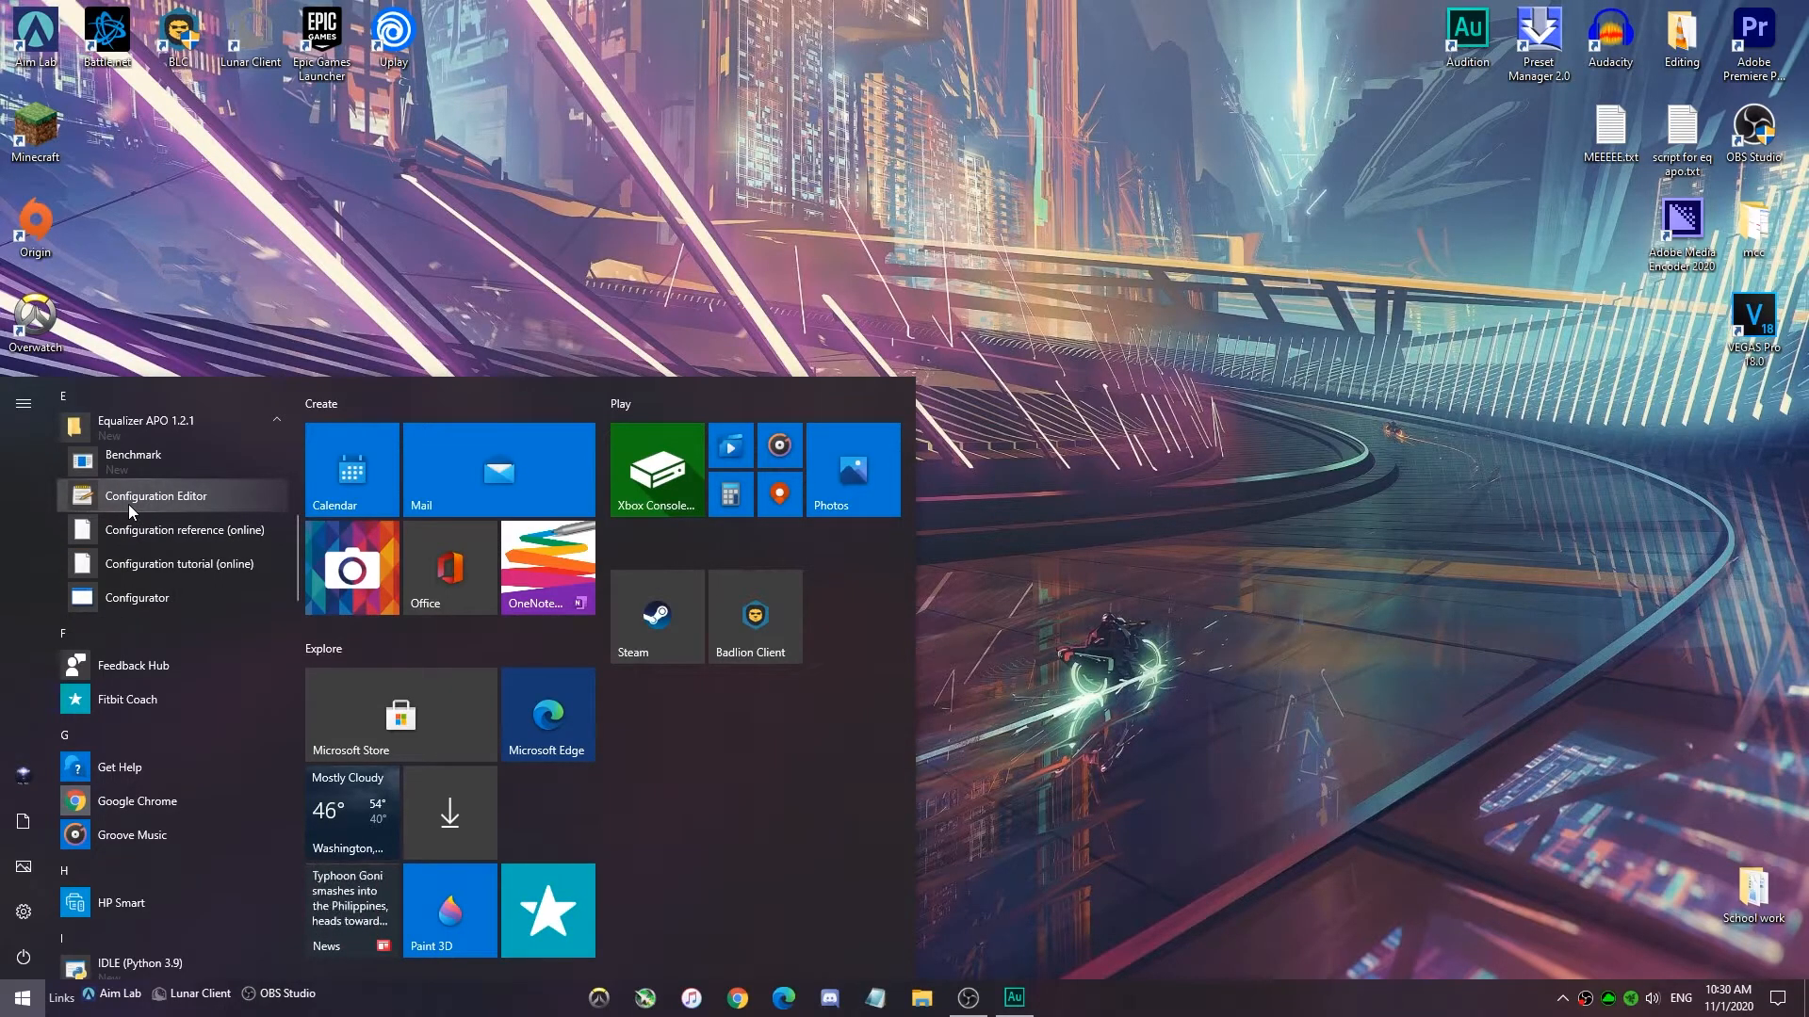
click(179, 499)
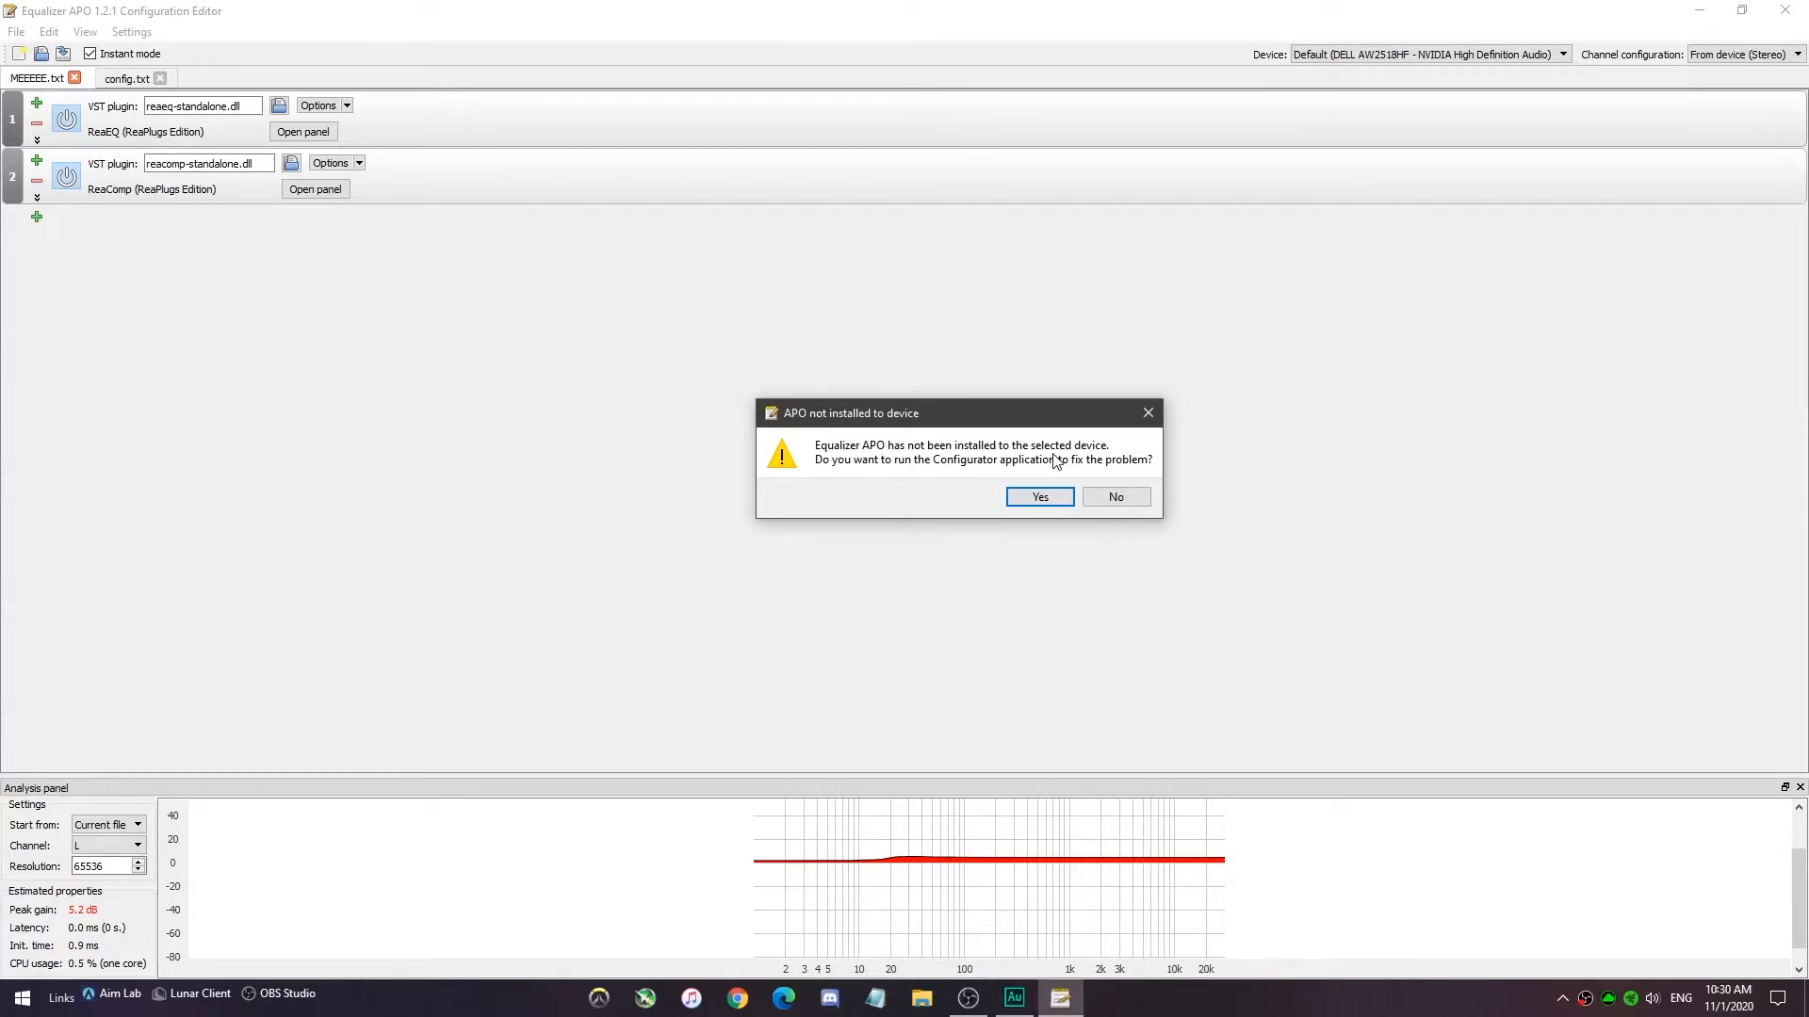
- Decline running the Configurator for the selected device and switch to the config.txt configuration
click(1111, 495)
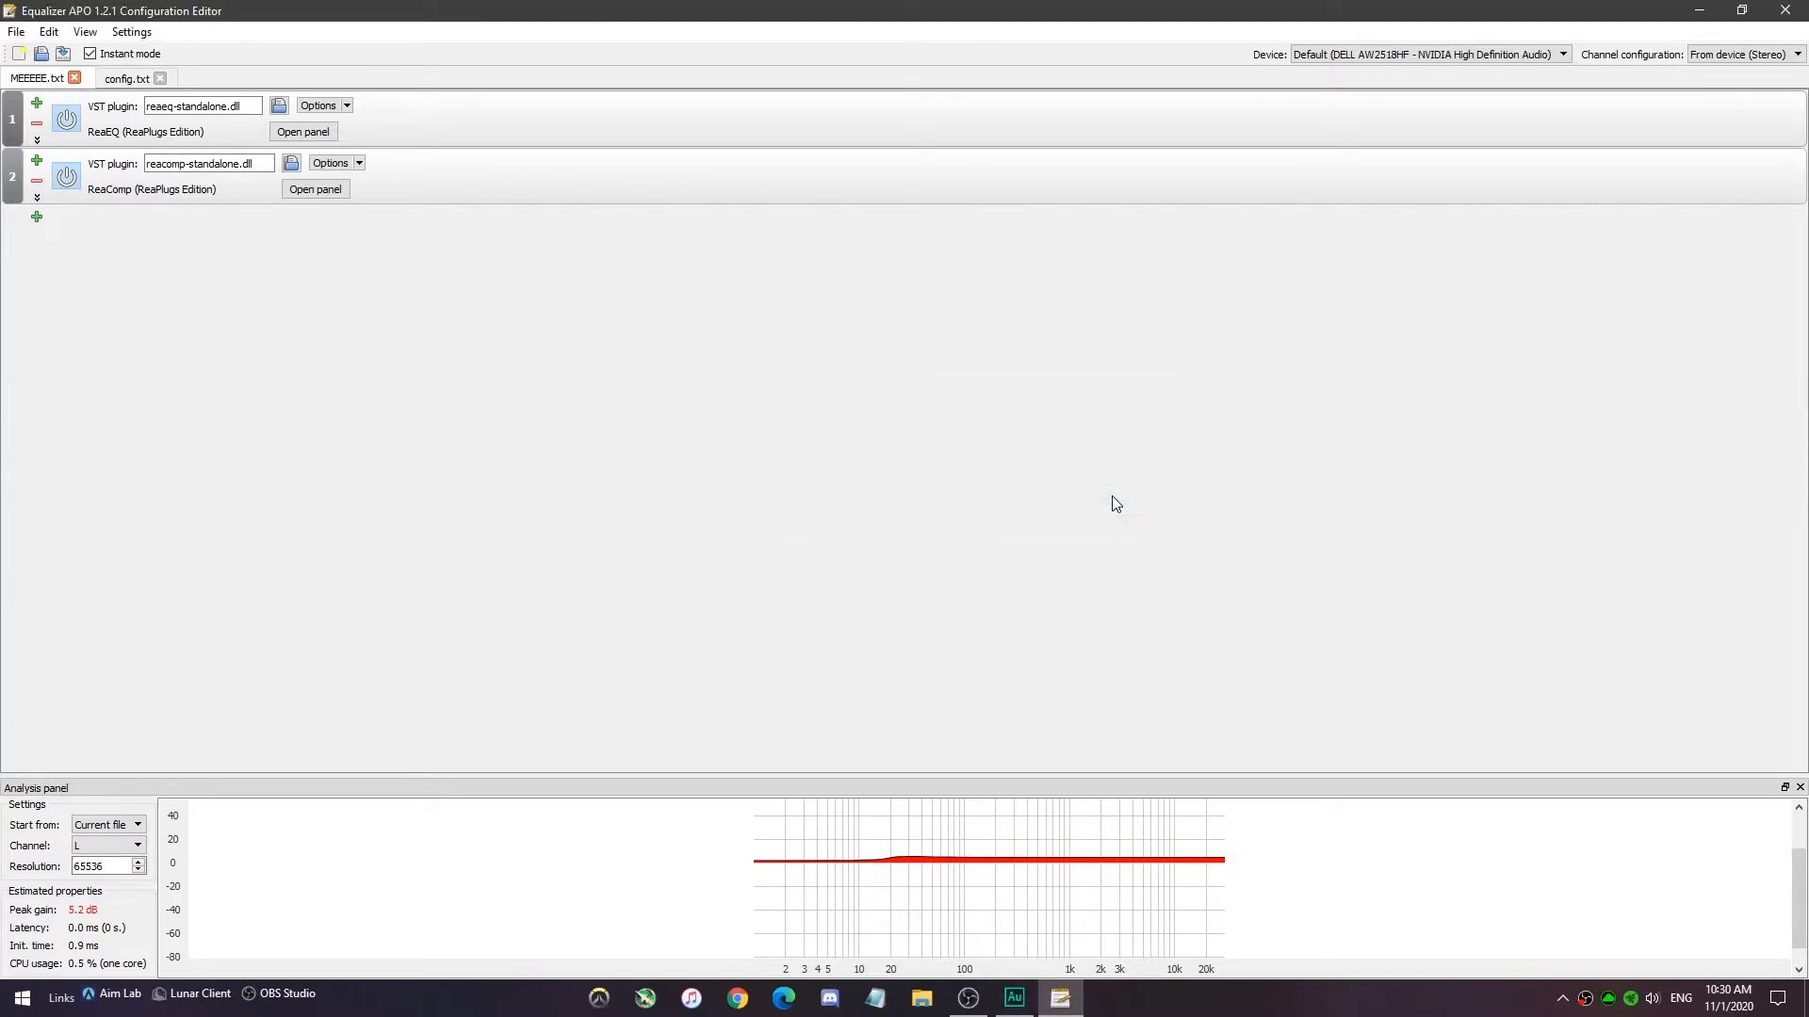
click(133, 80)
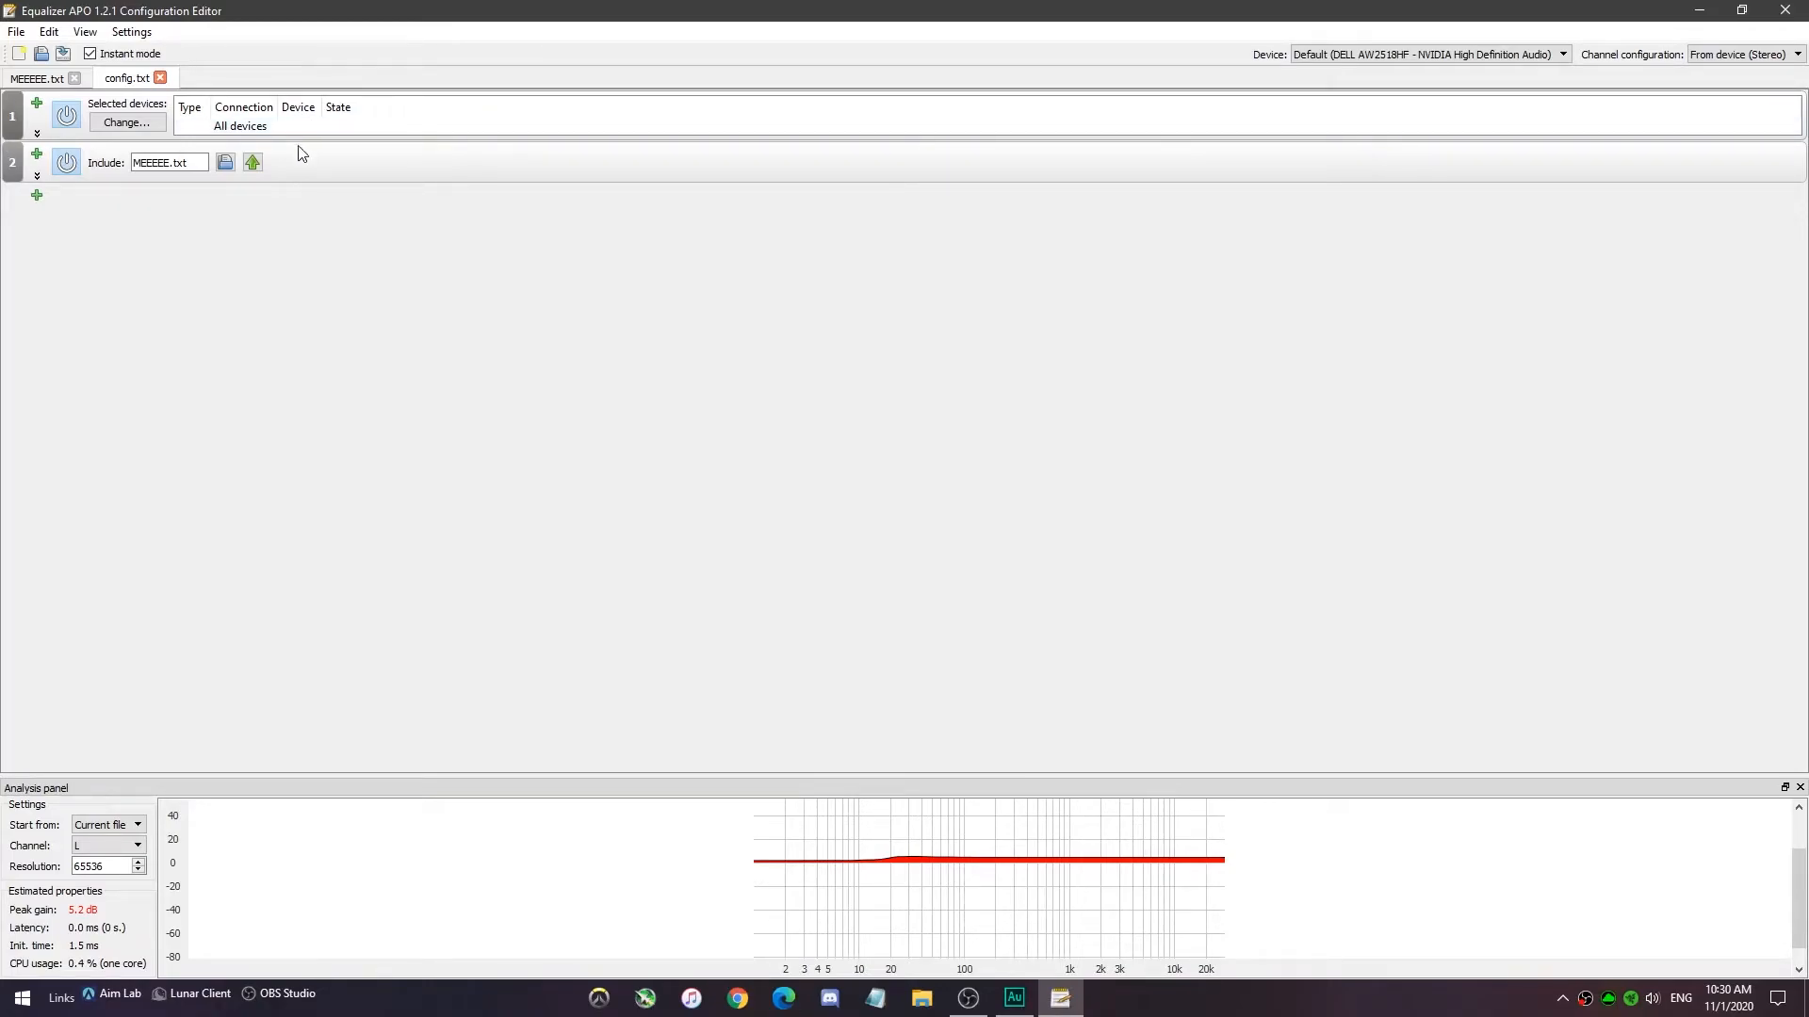
- Add a Device (Select device) entry at the end of config.txt
click(37, 198)
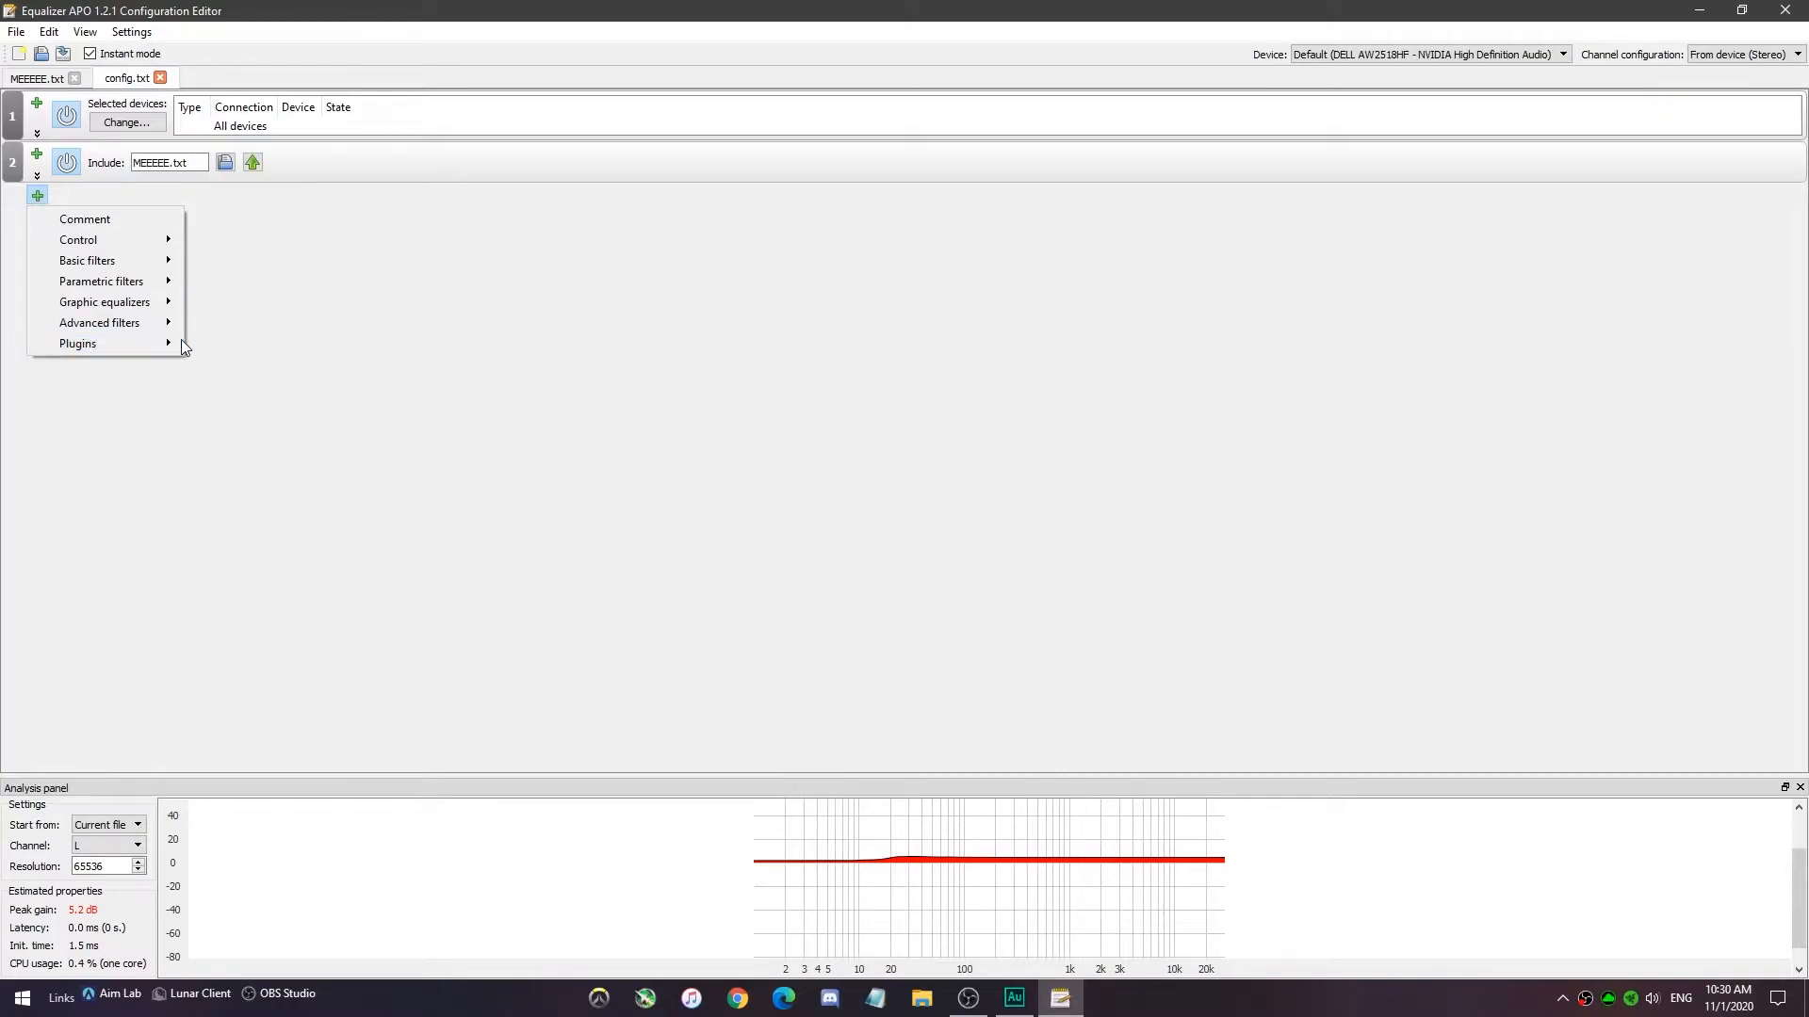
mouse_move(129, 245)
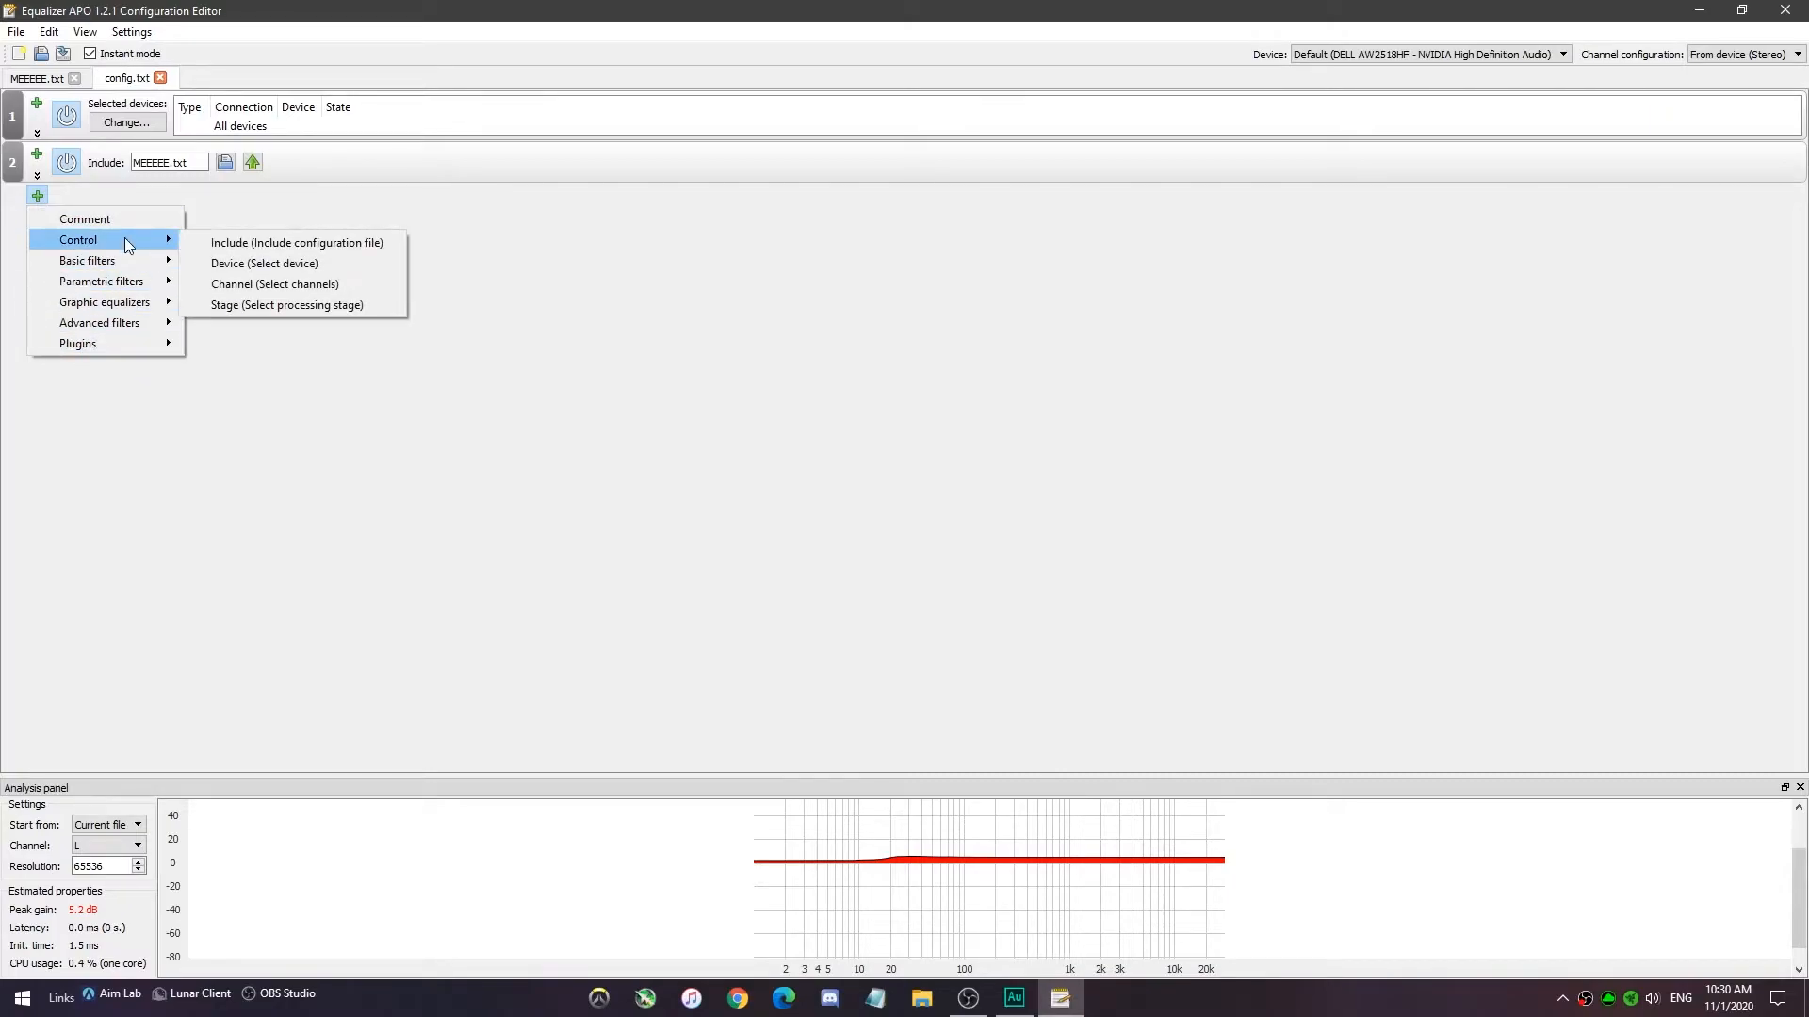
click(240, 264)
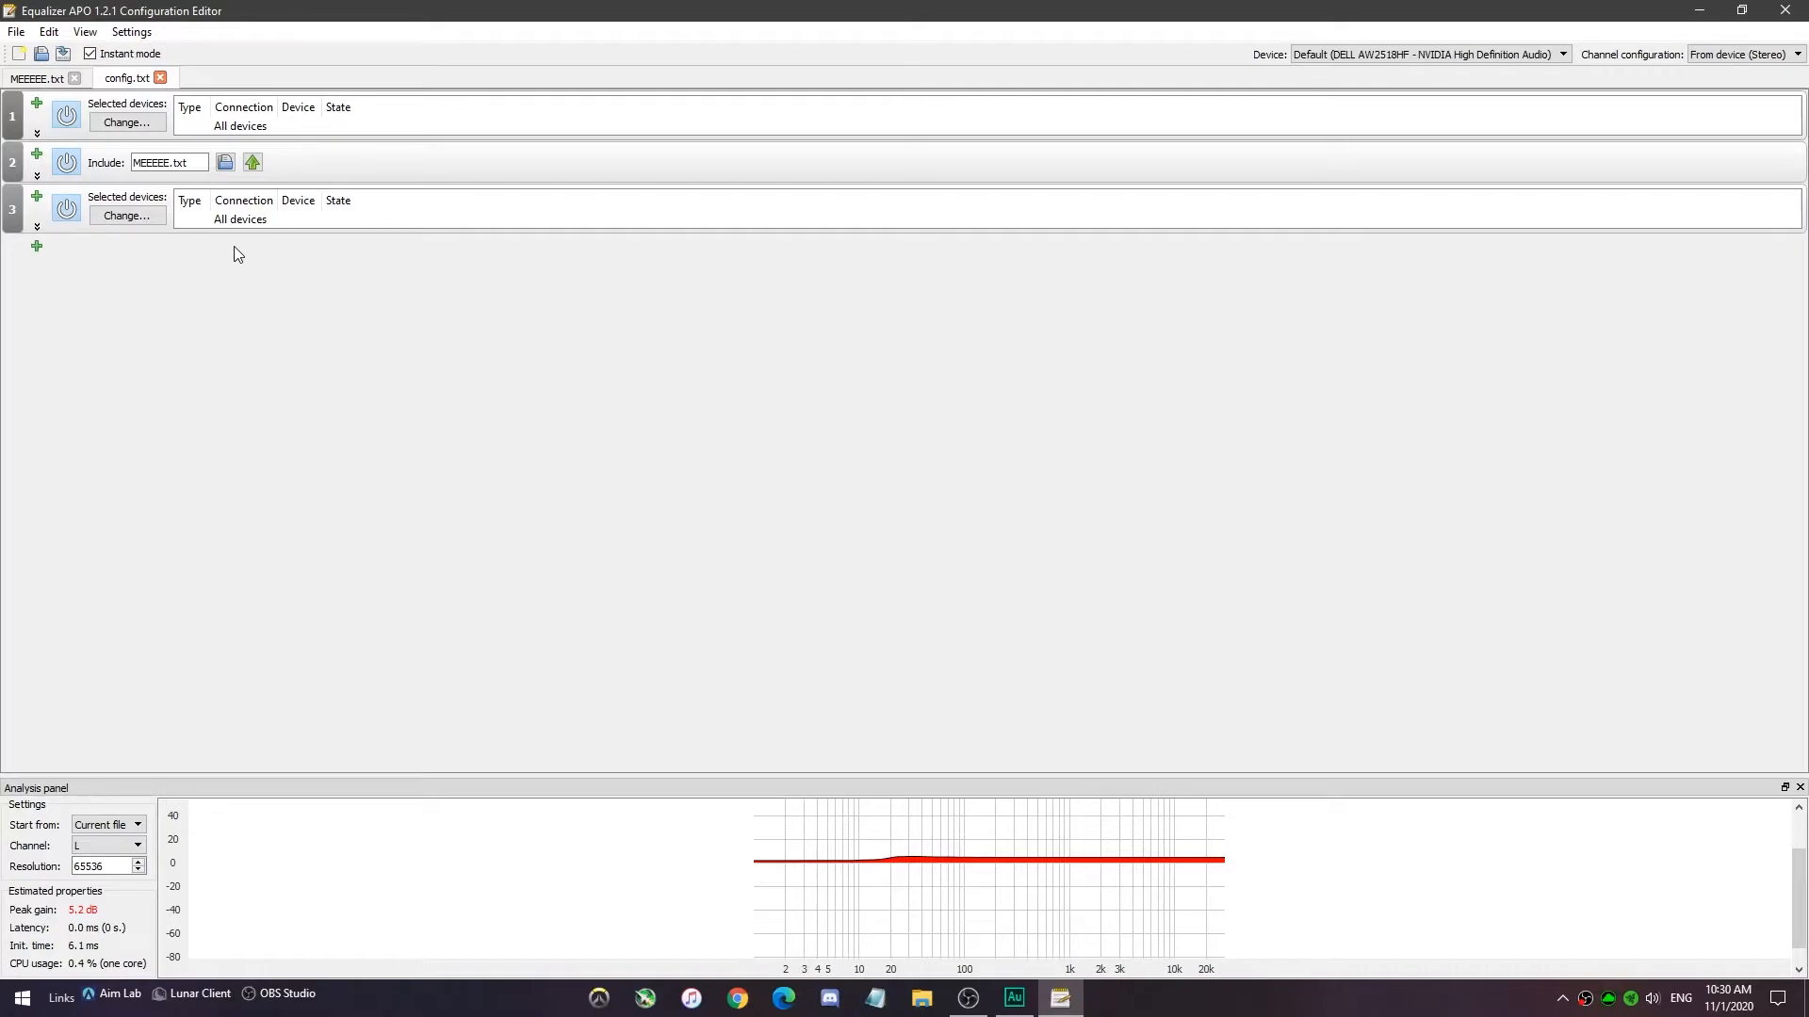
- Review the devices available for the added device entry, then close the device selection without applying anything
click(122, 216)
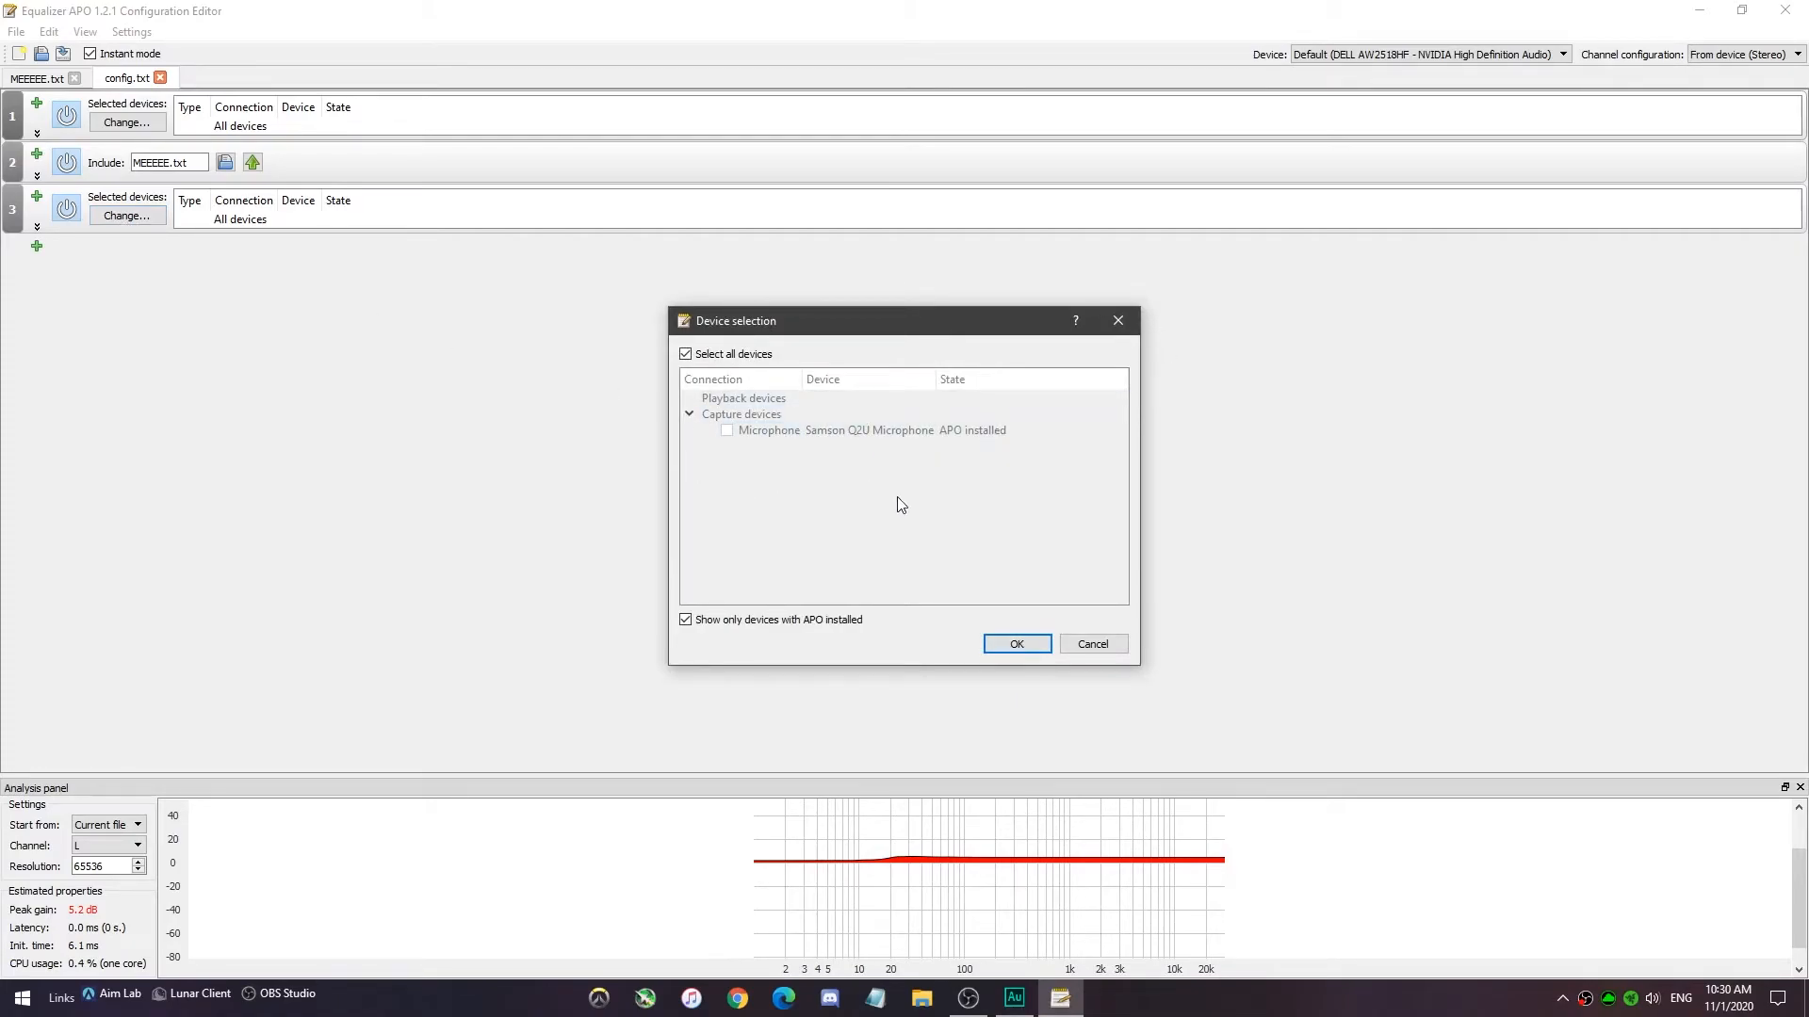
click(1090, 640)
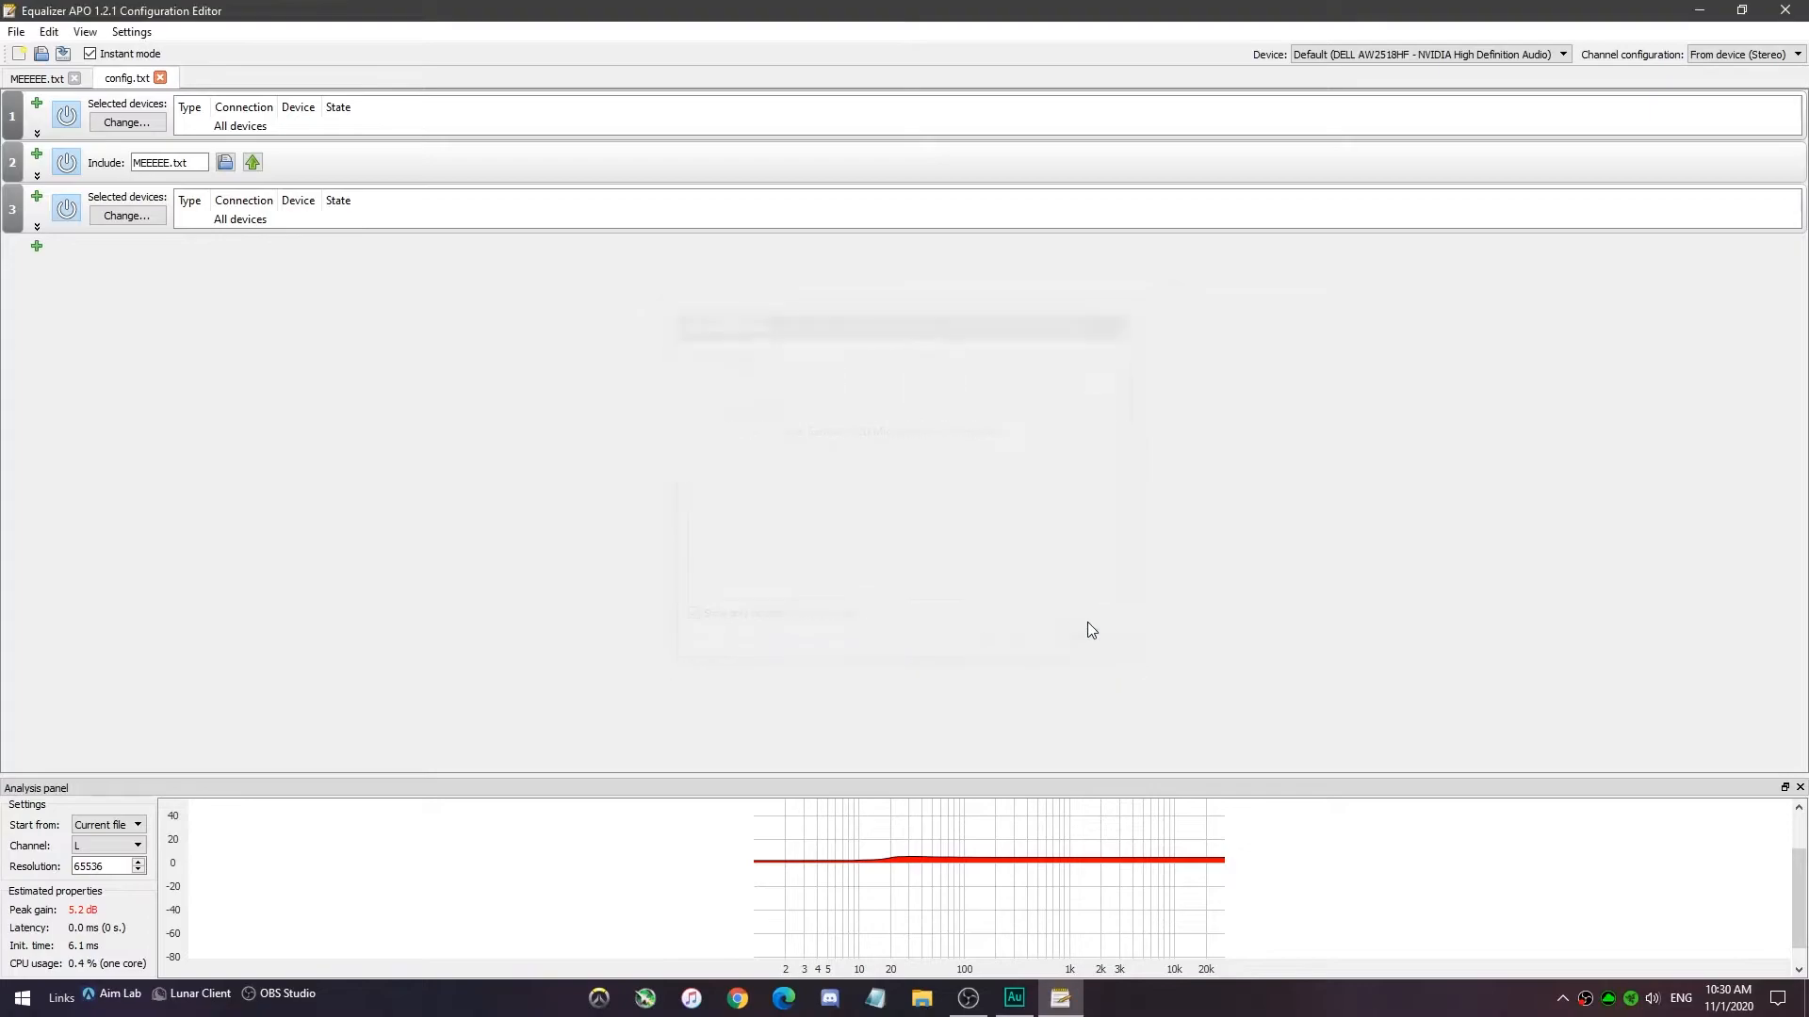
click(122, 217)
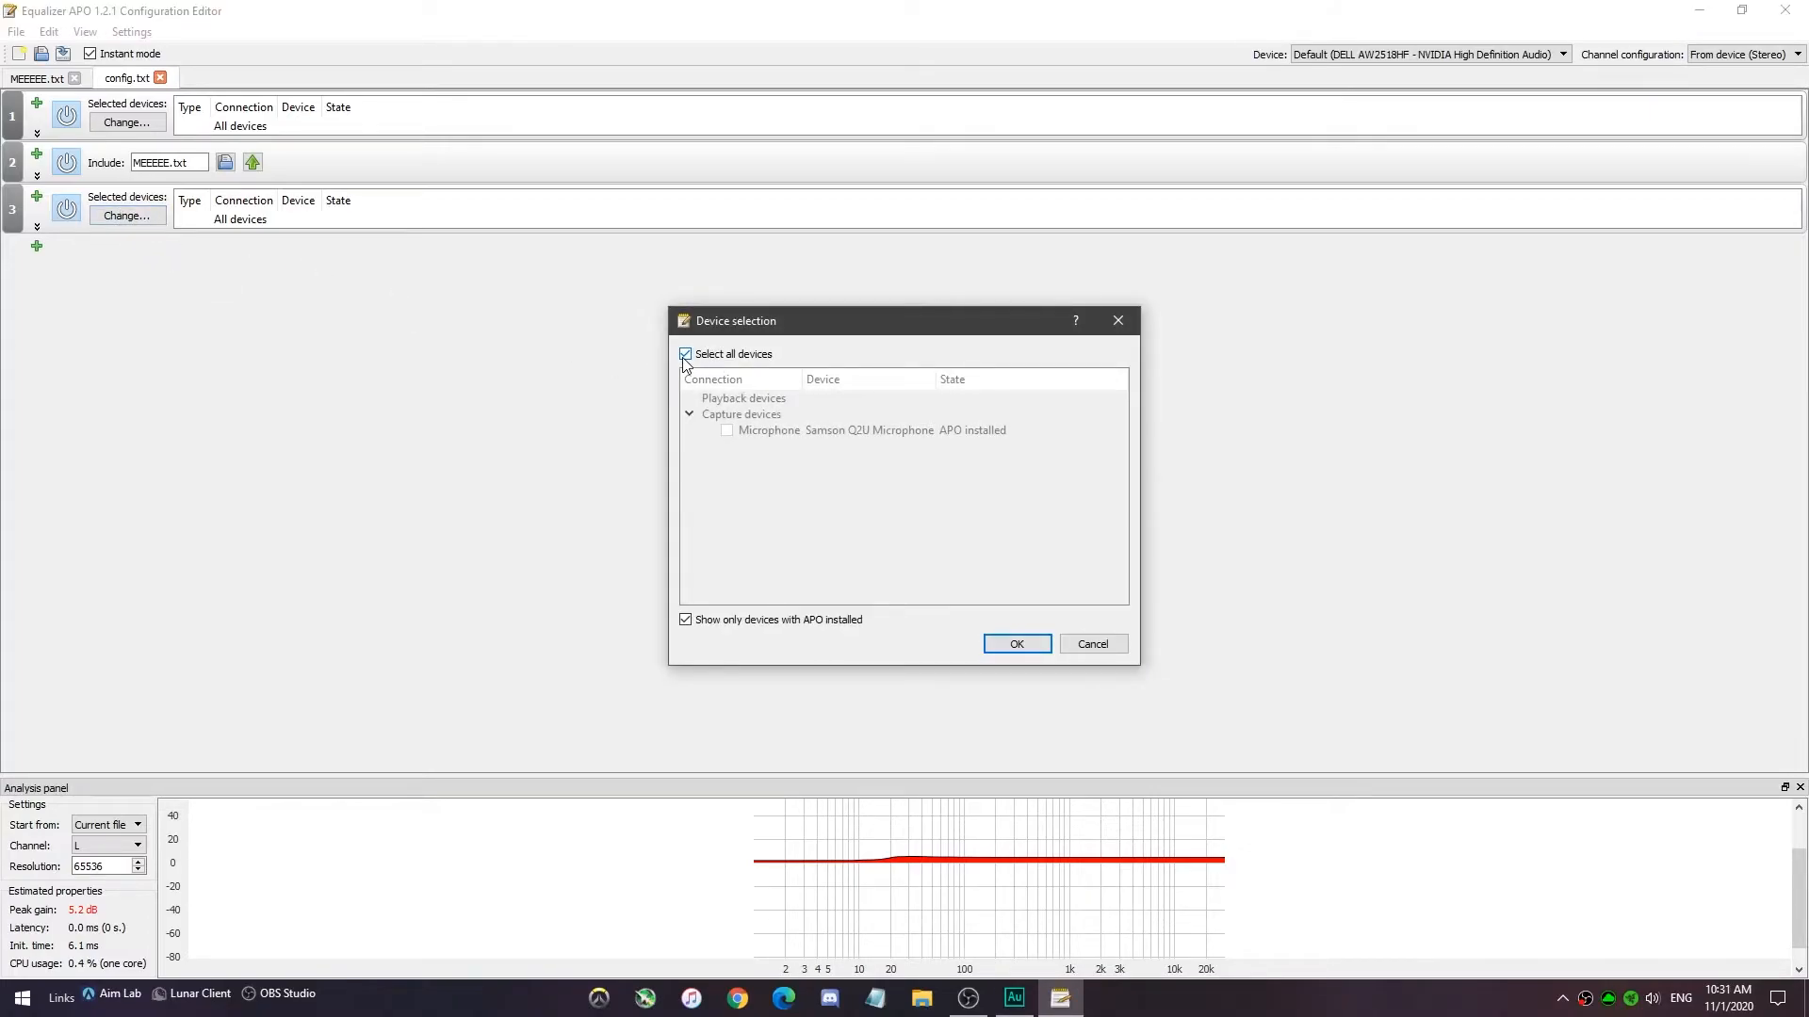
click(1098, 640)
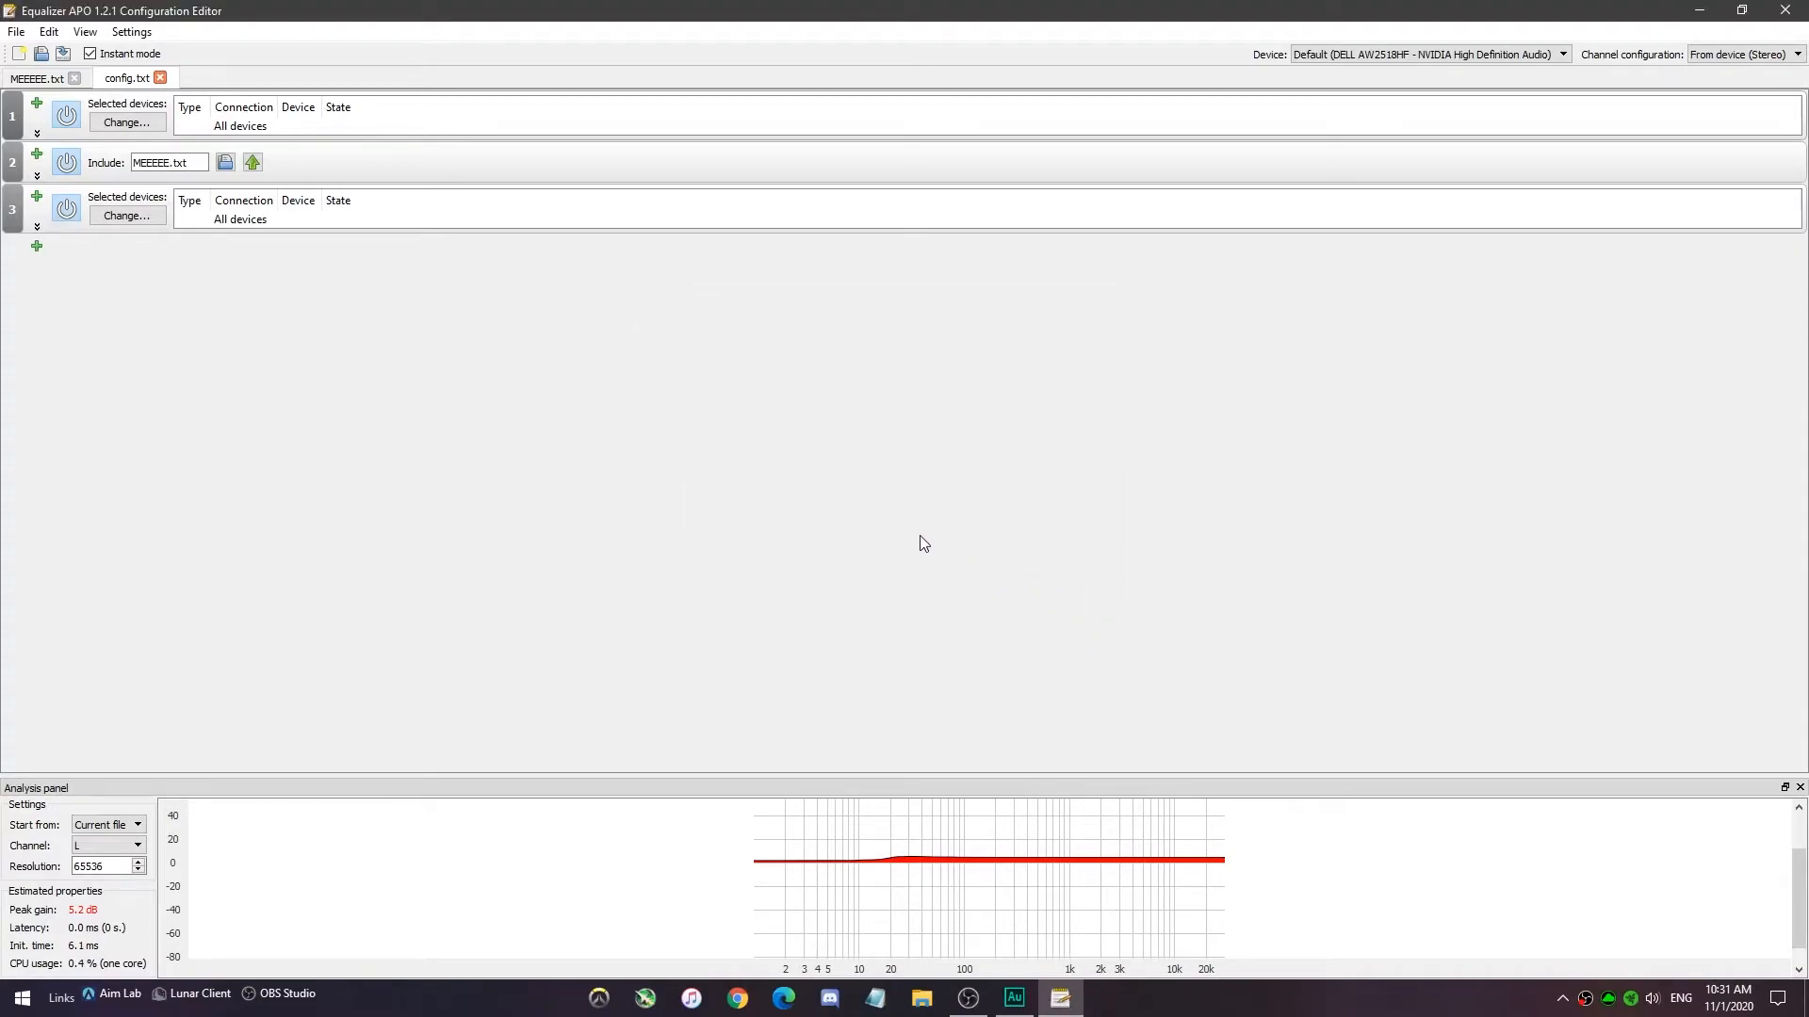
- Add an Include (Include configuration file) entry below the new device entry in config.txt
click(37, 248)
mouse_move(100, 285)
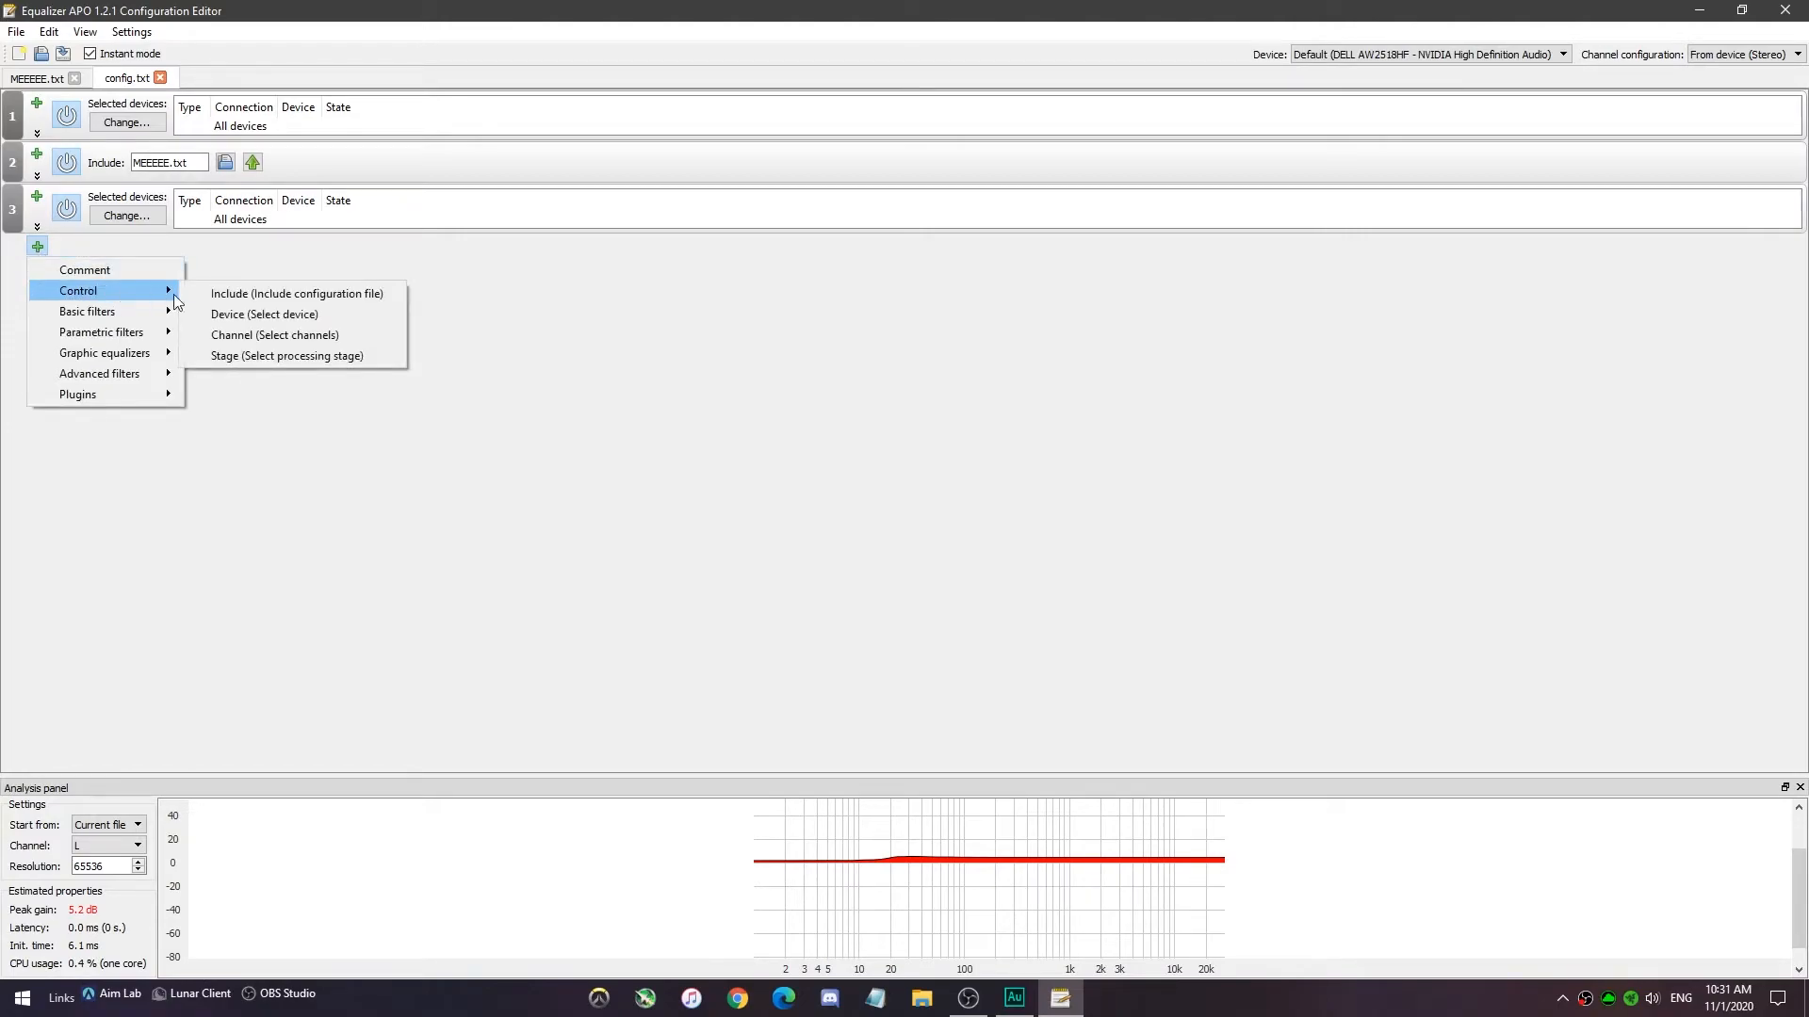
click(254, 294)
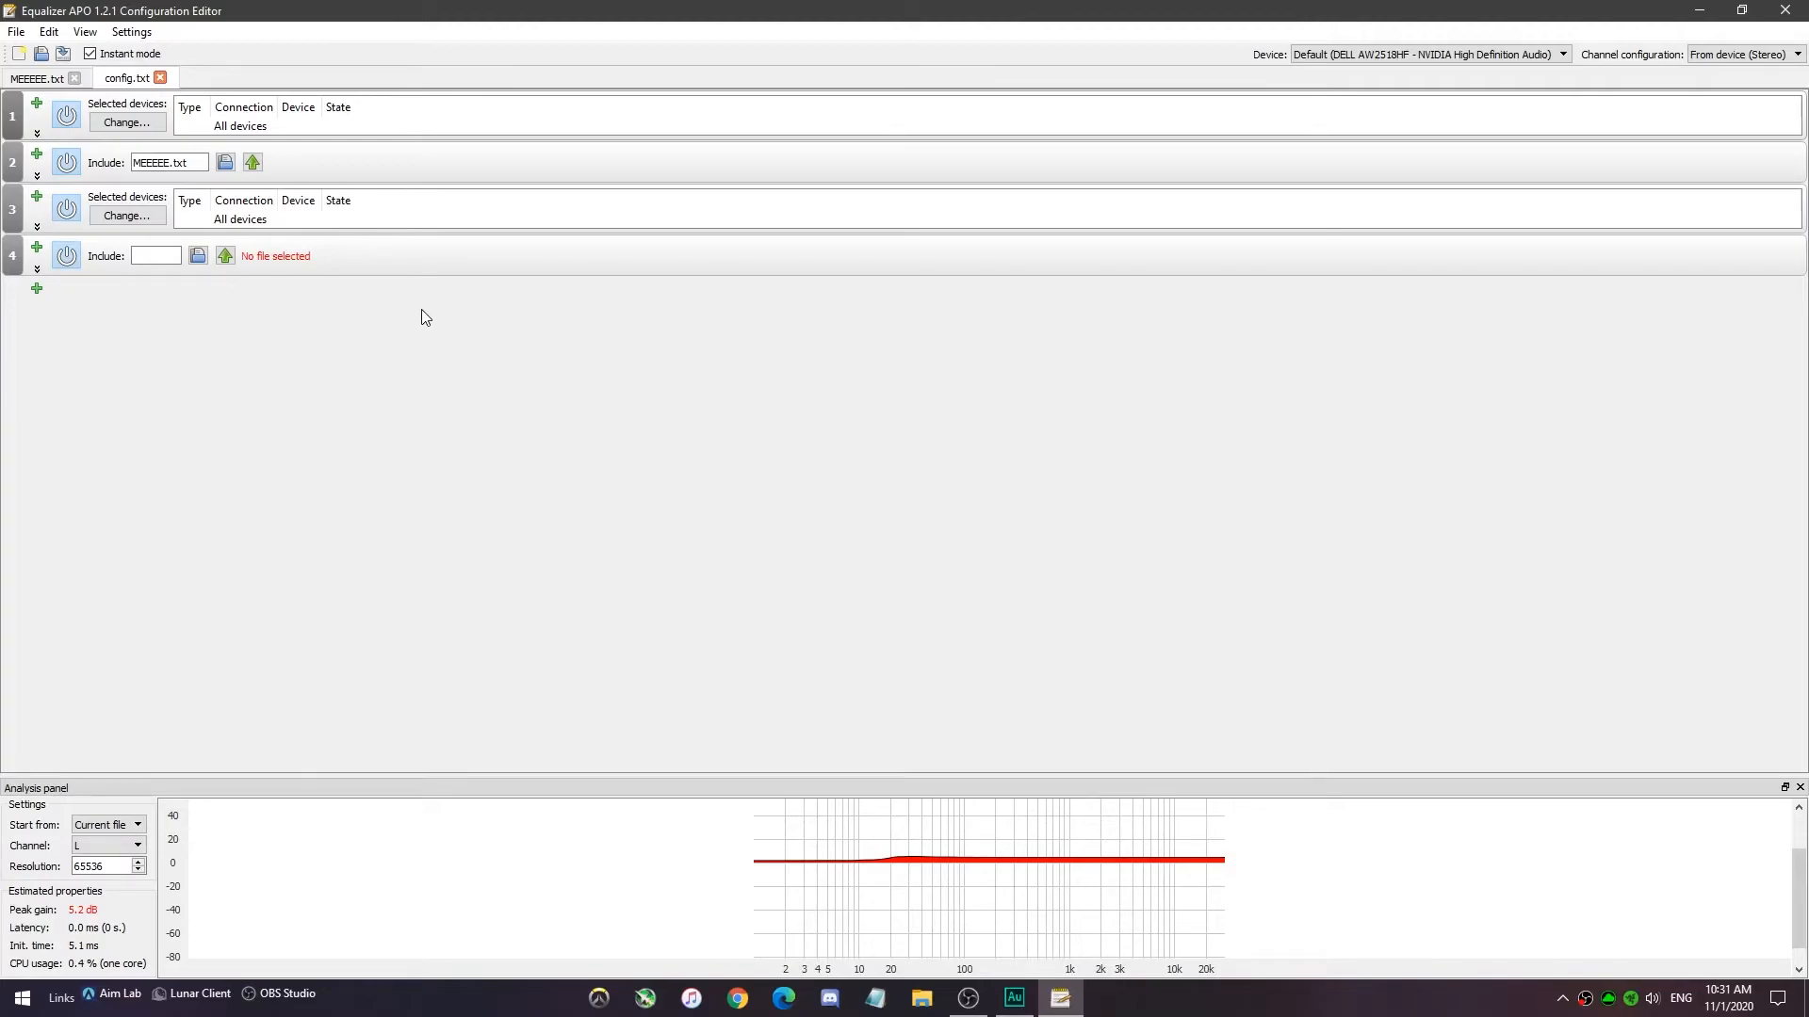
- Create a text document named fusgfshg.txt in the config folder of EqualizerAPO using File Explorer
click(919, 1013)
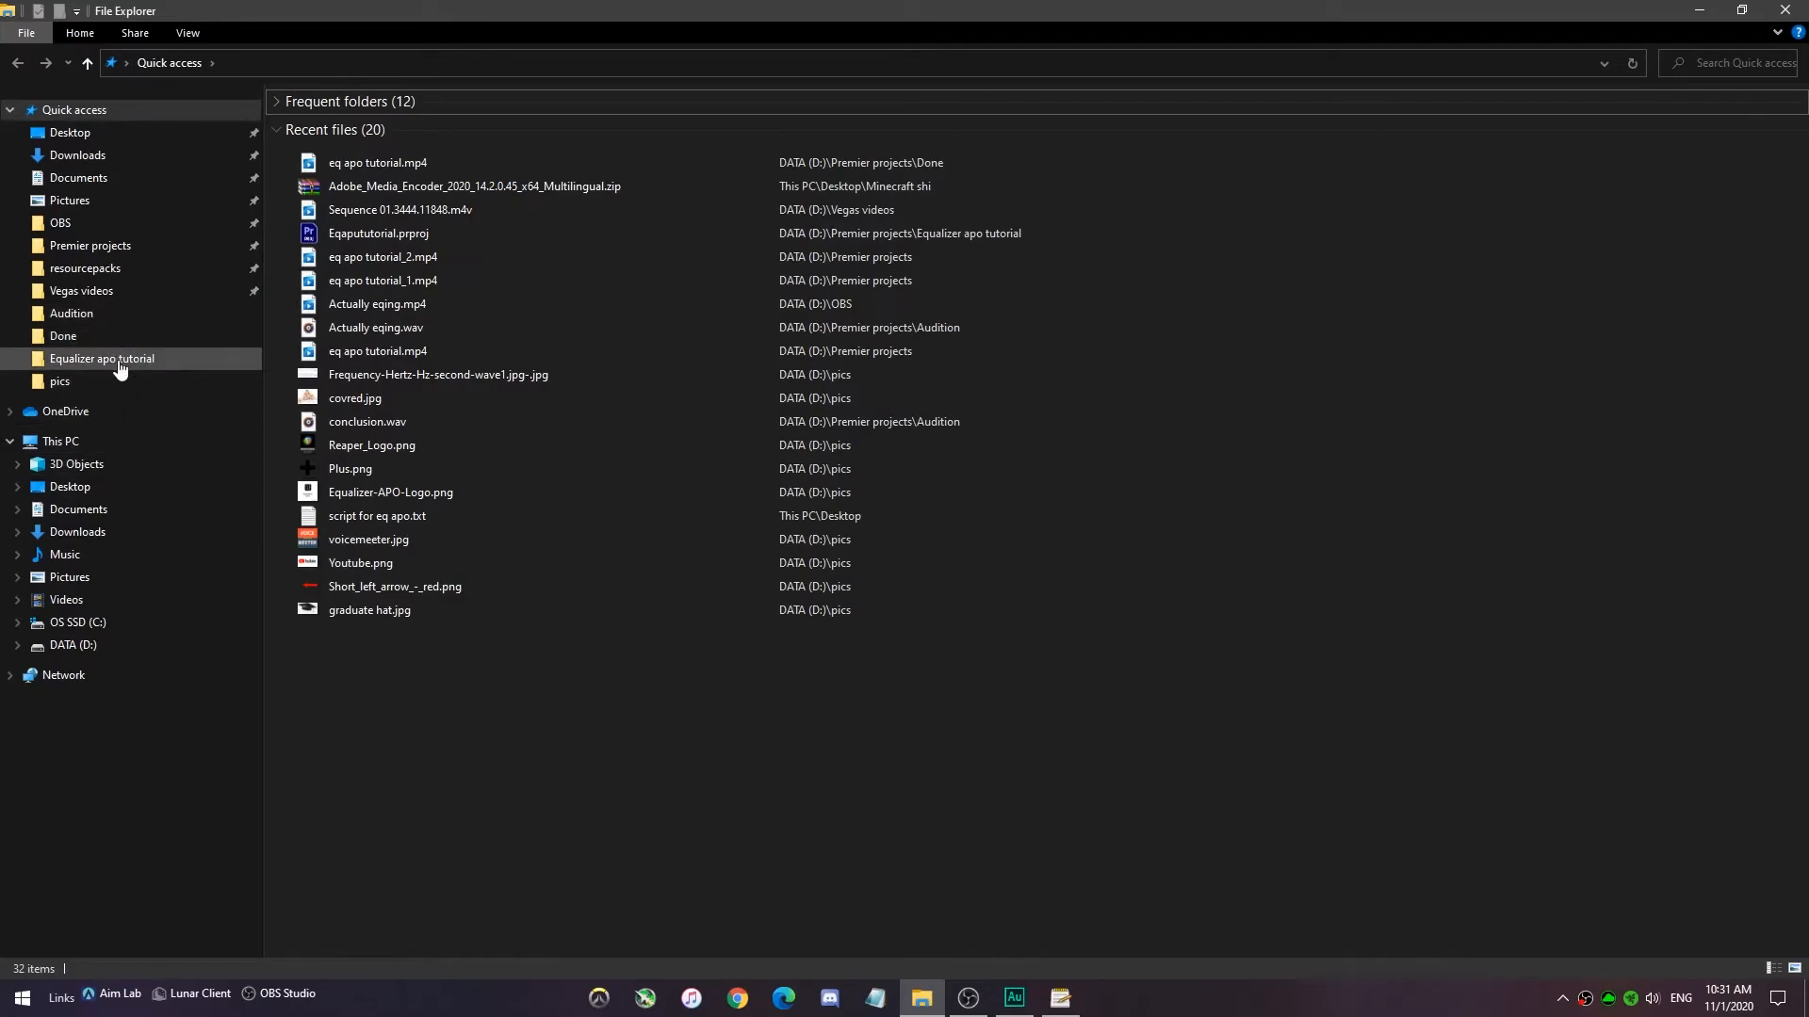
click(120, 368)
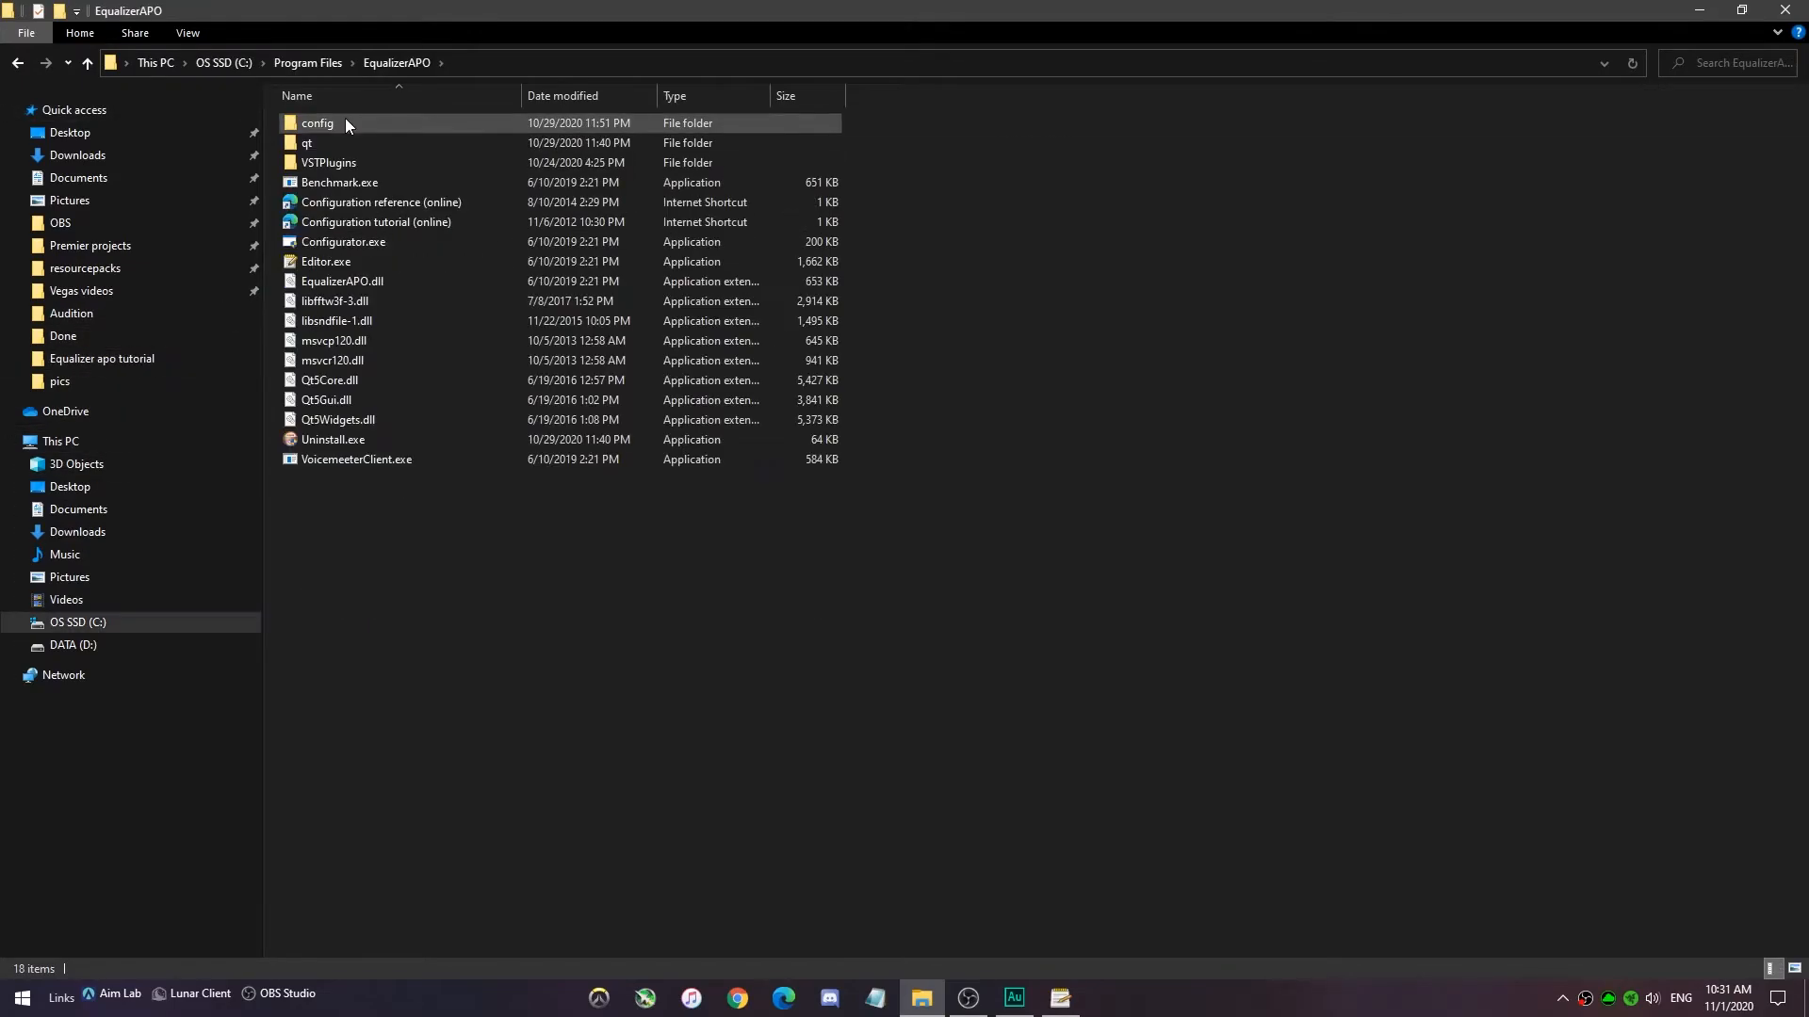
double_click(346, 126)
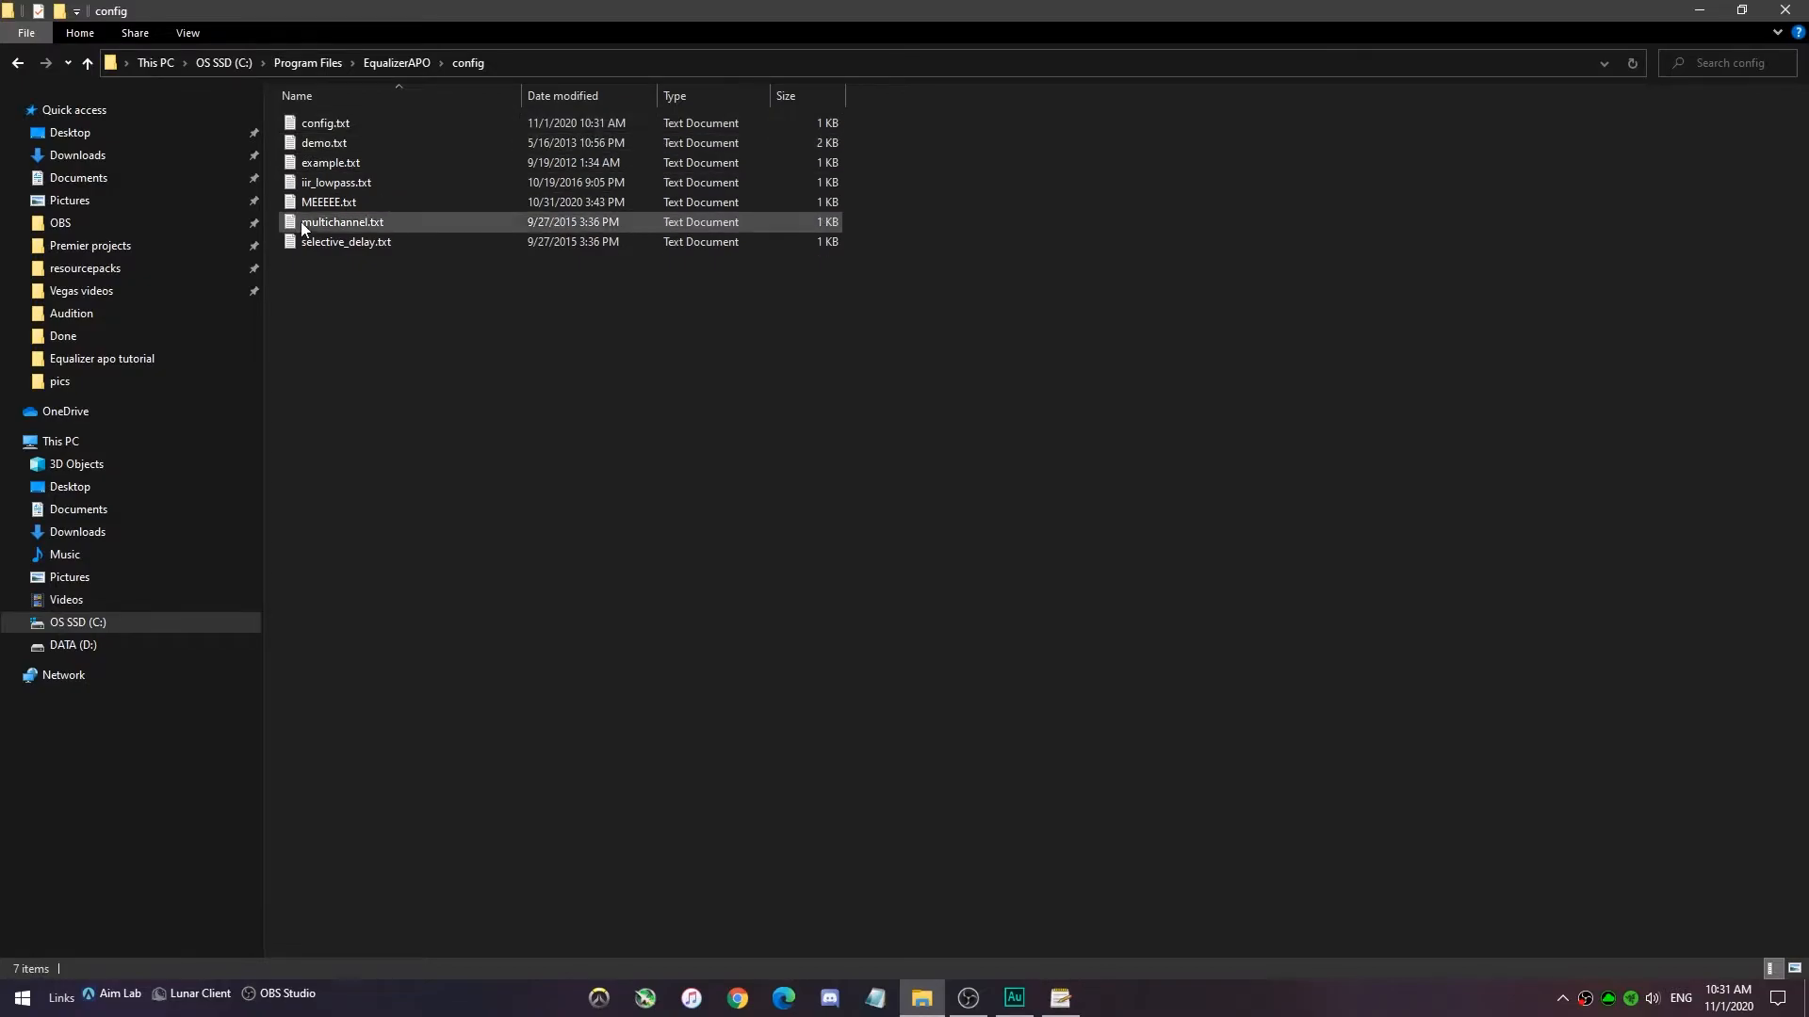
right_click(337, 325)
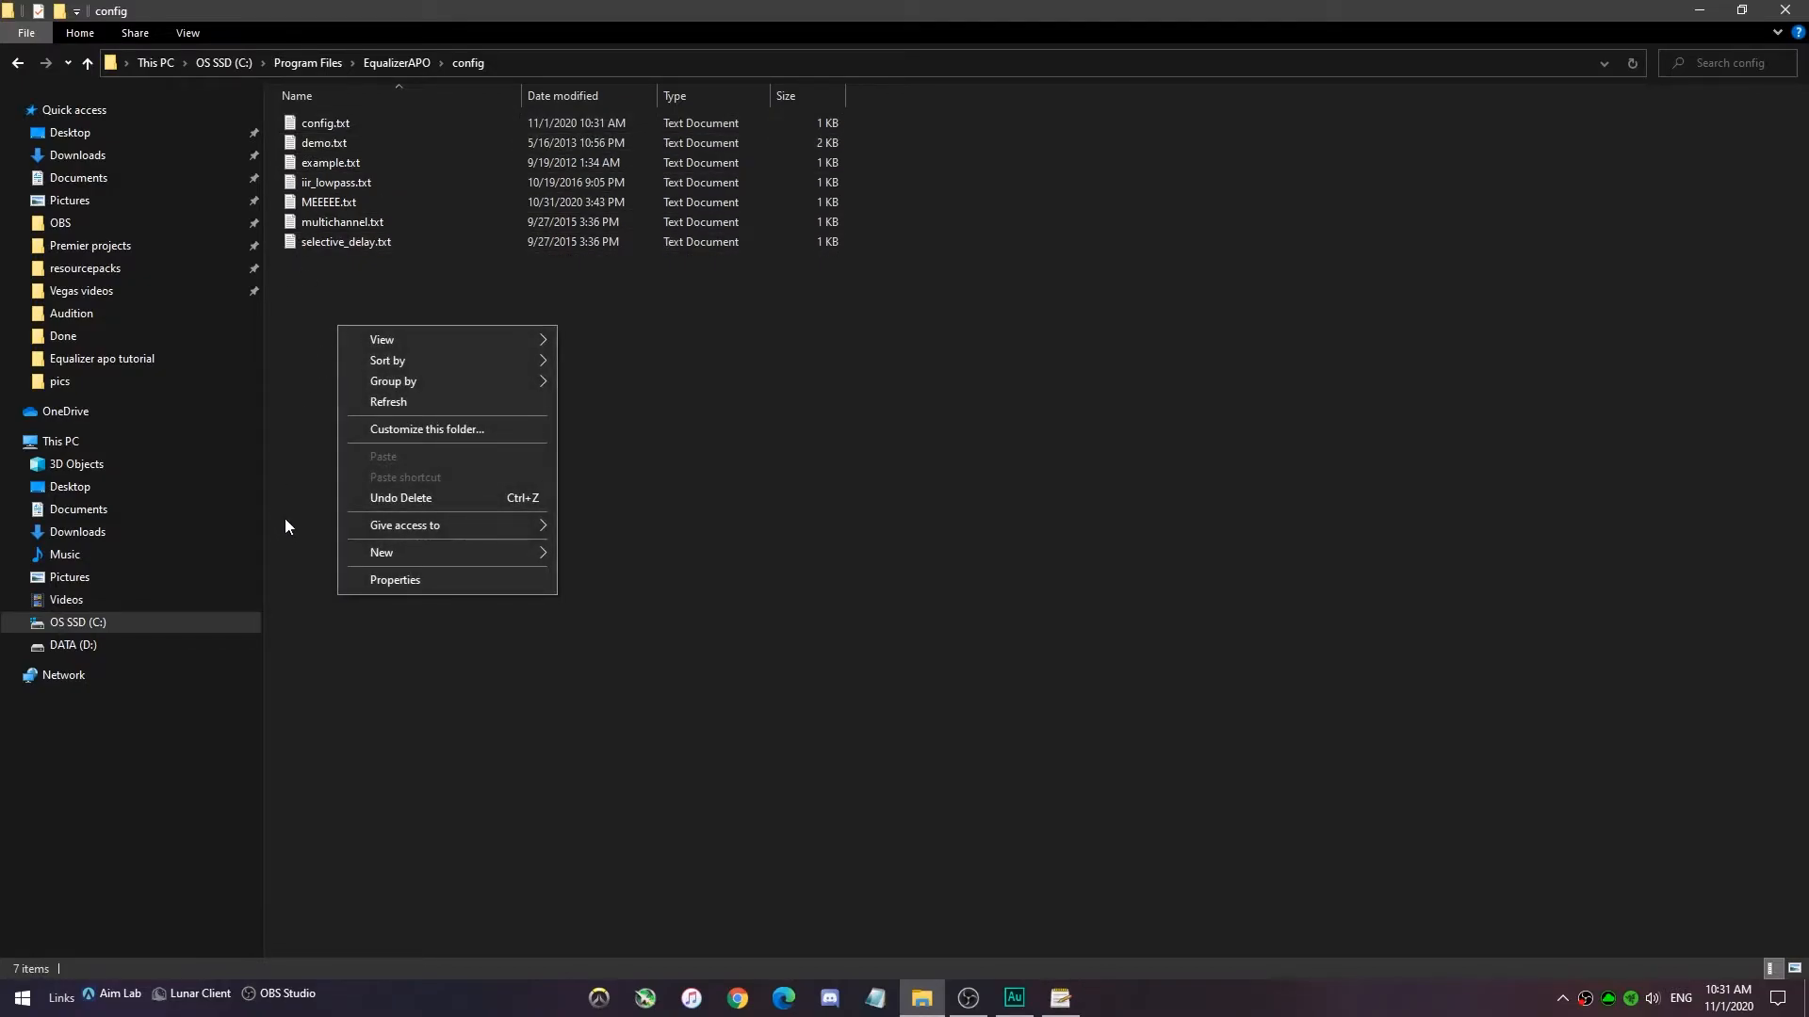
mouse_move(380, 554)
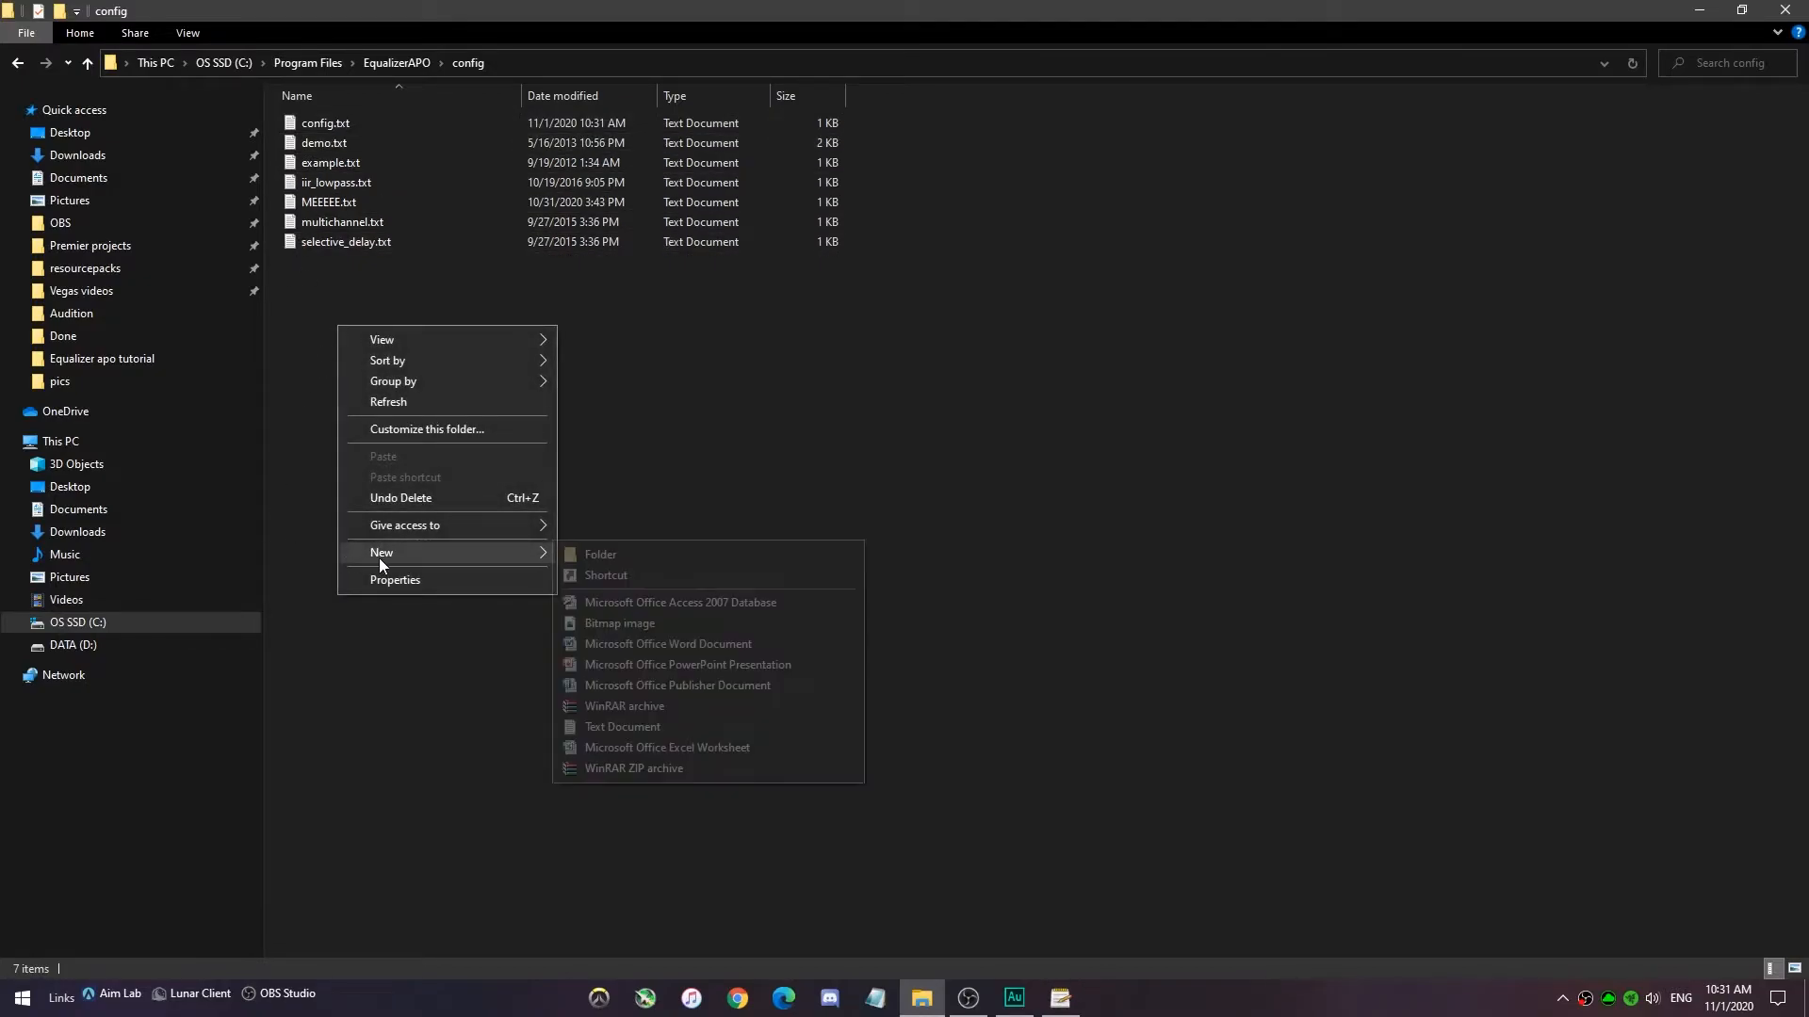
click(637, 724)
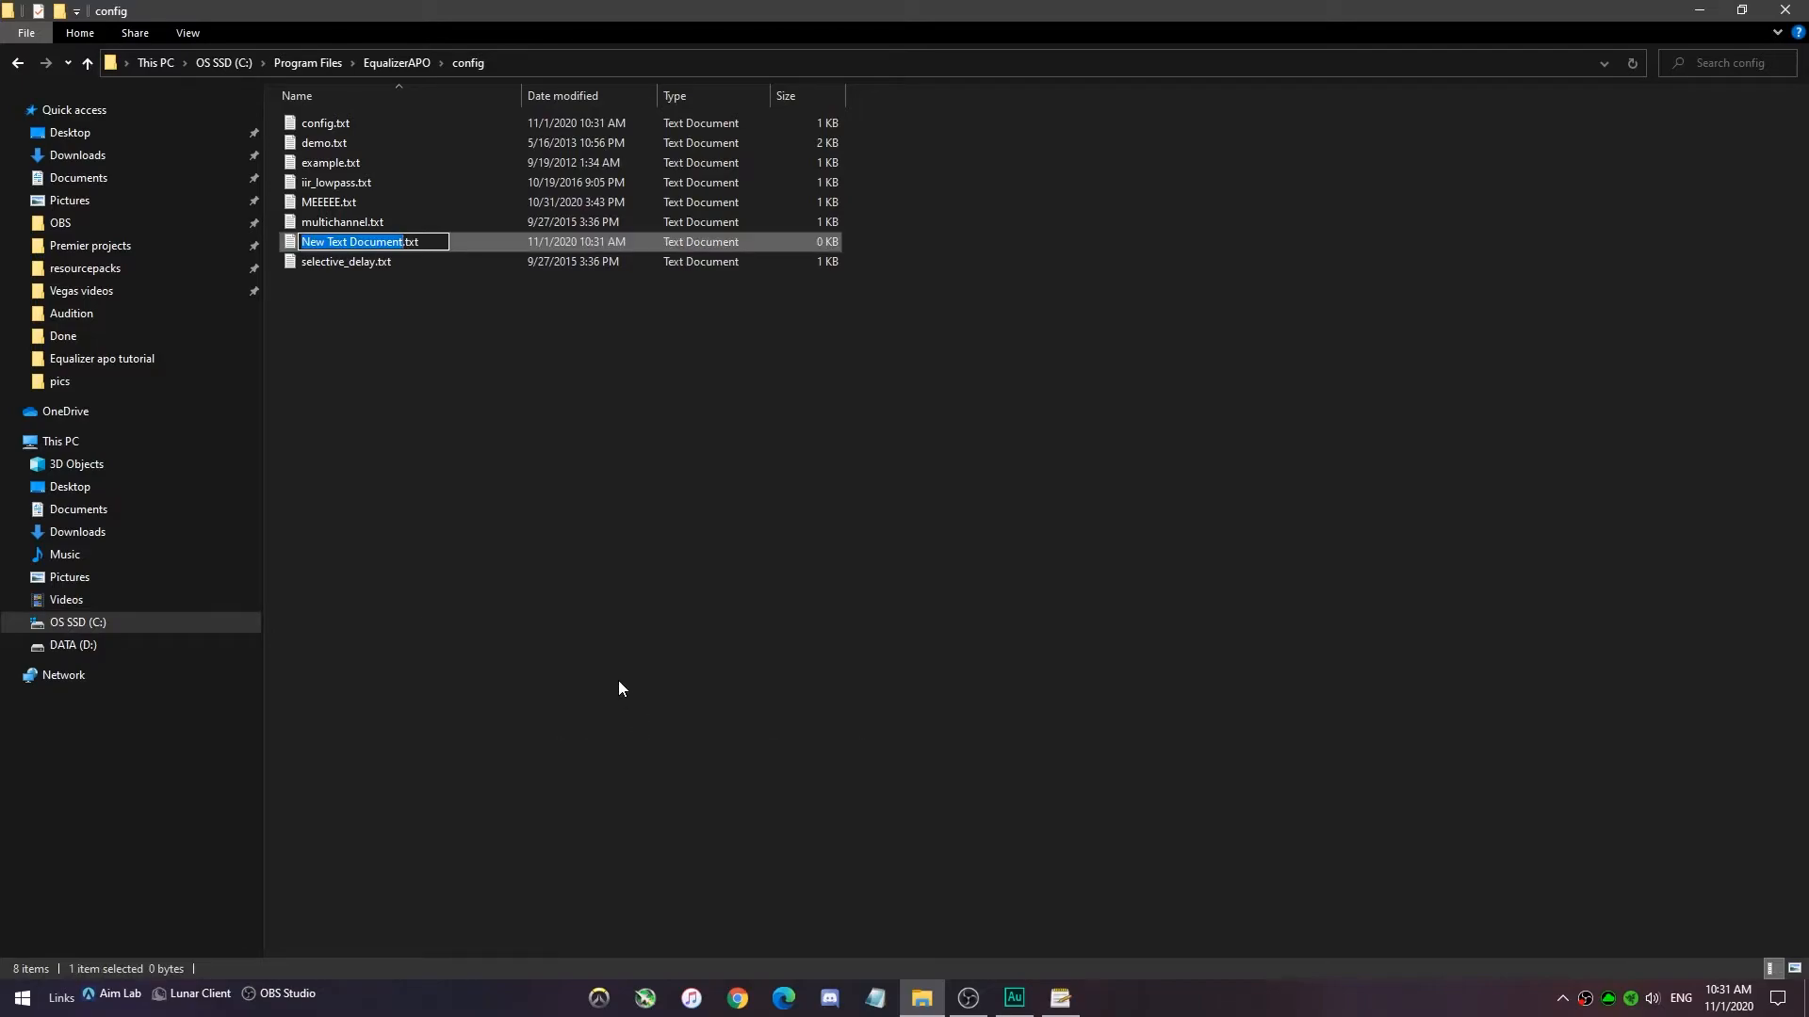
text(fusgfshg)
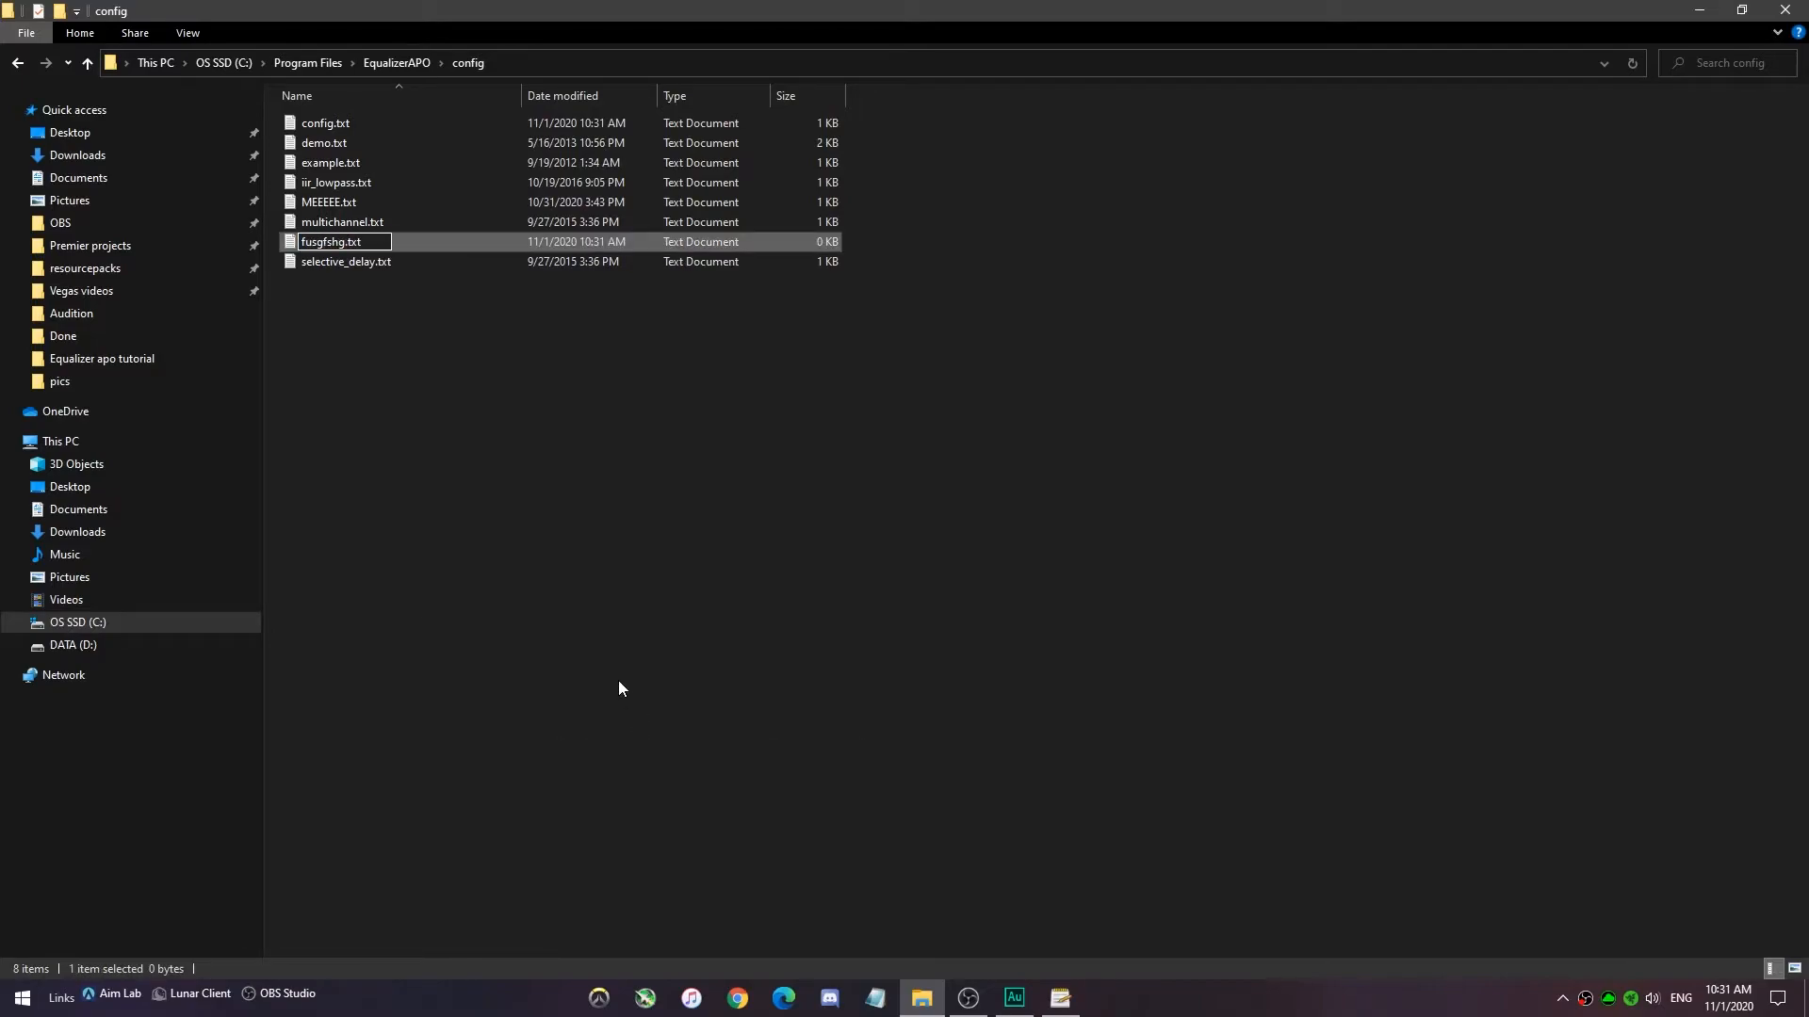
key(Return)
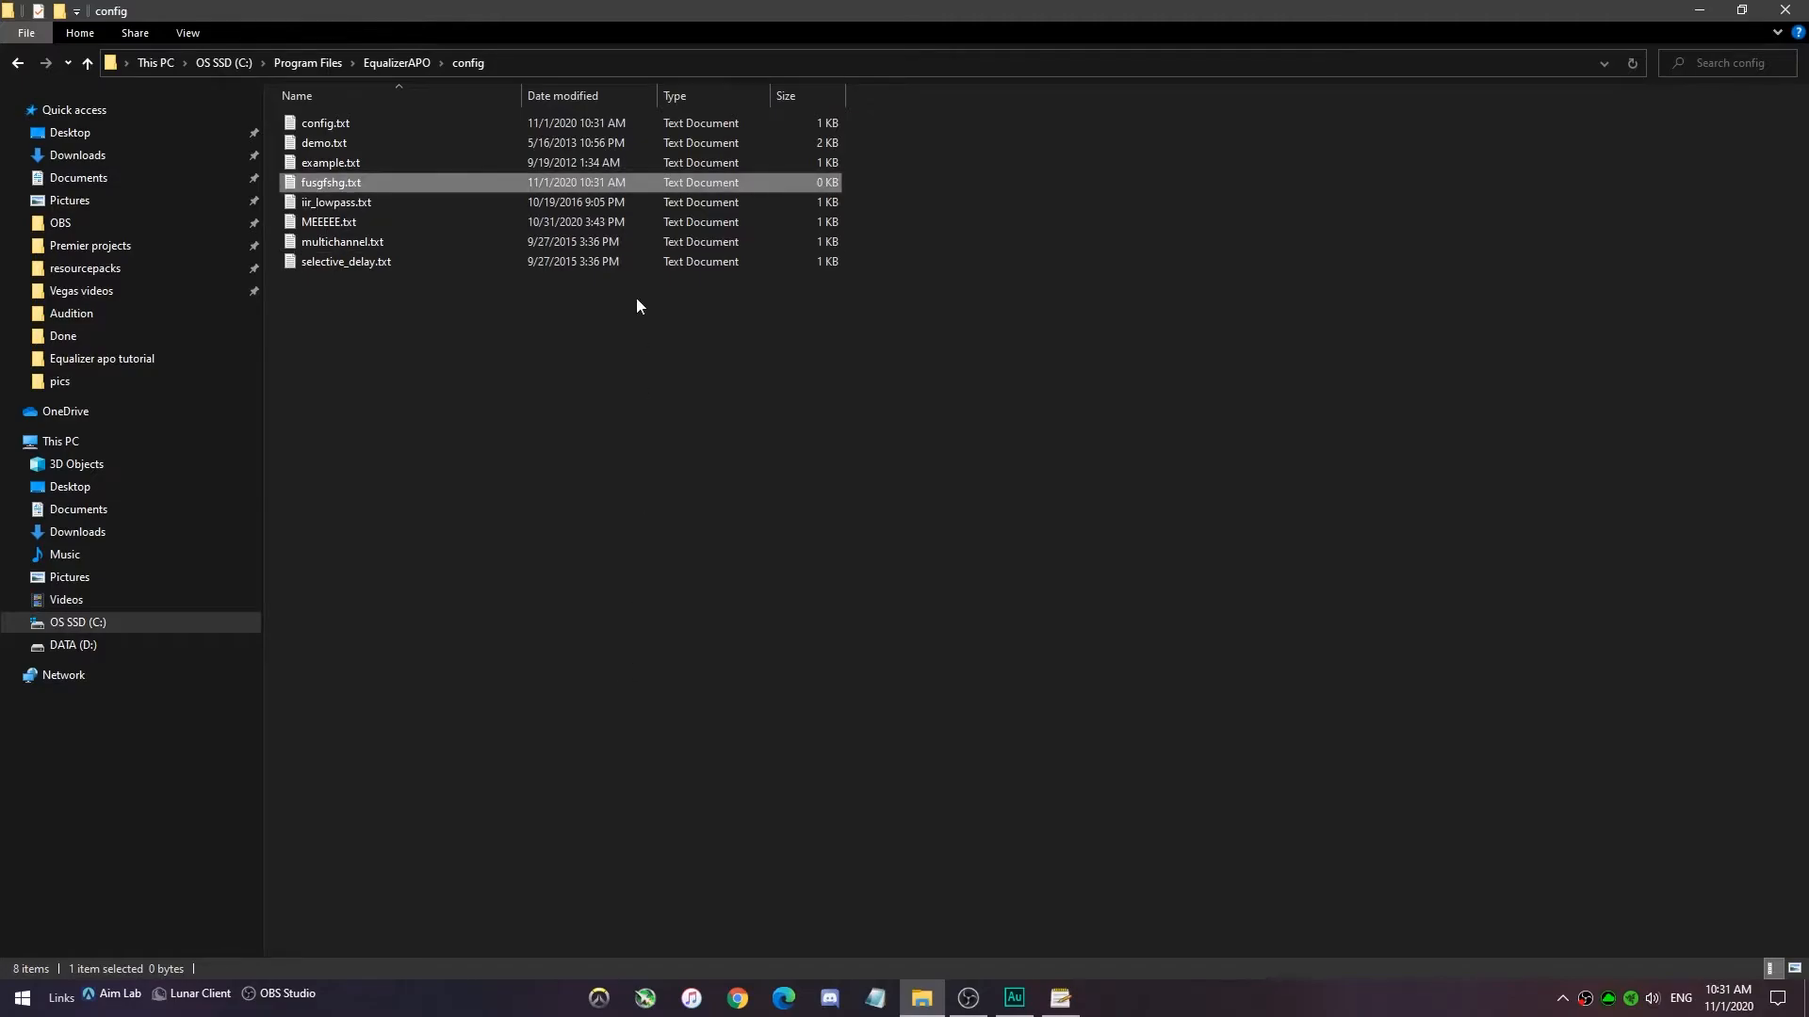
- Delete fusgfshg.txt from the EqualizerAPO config folder
key(Delete)
key(F2)
key(Escape)
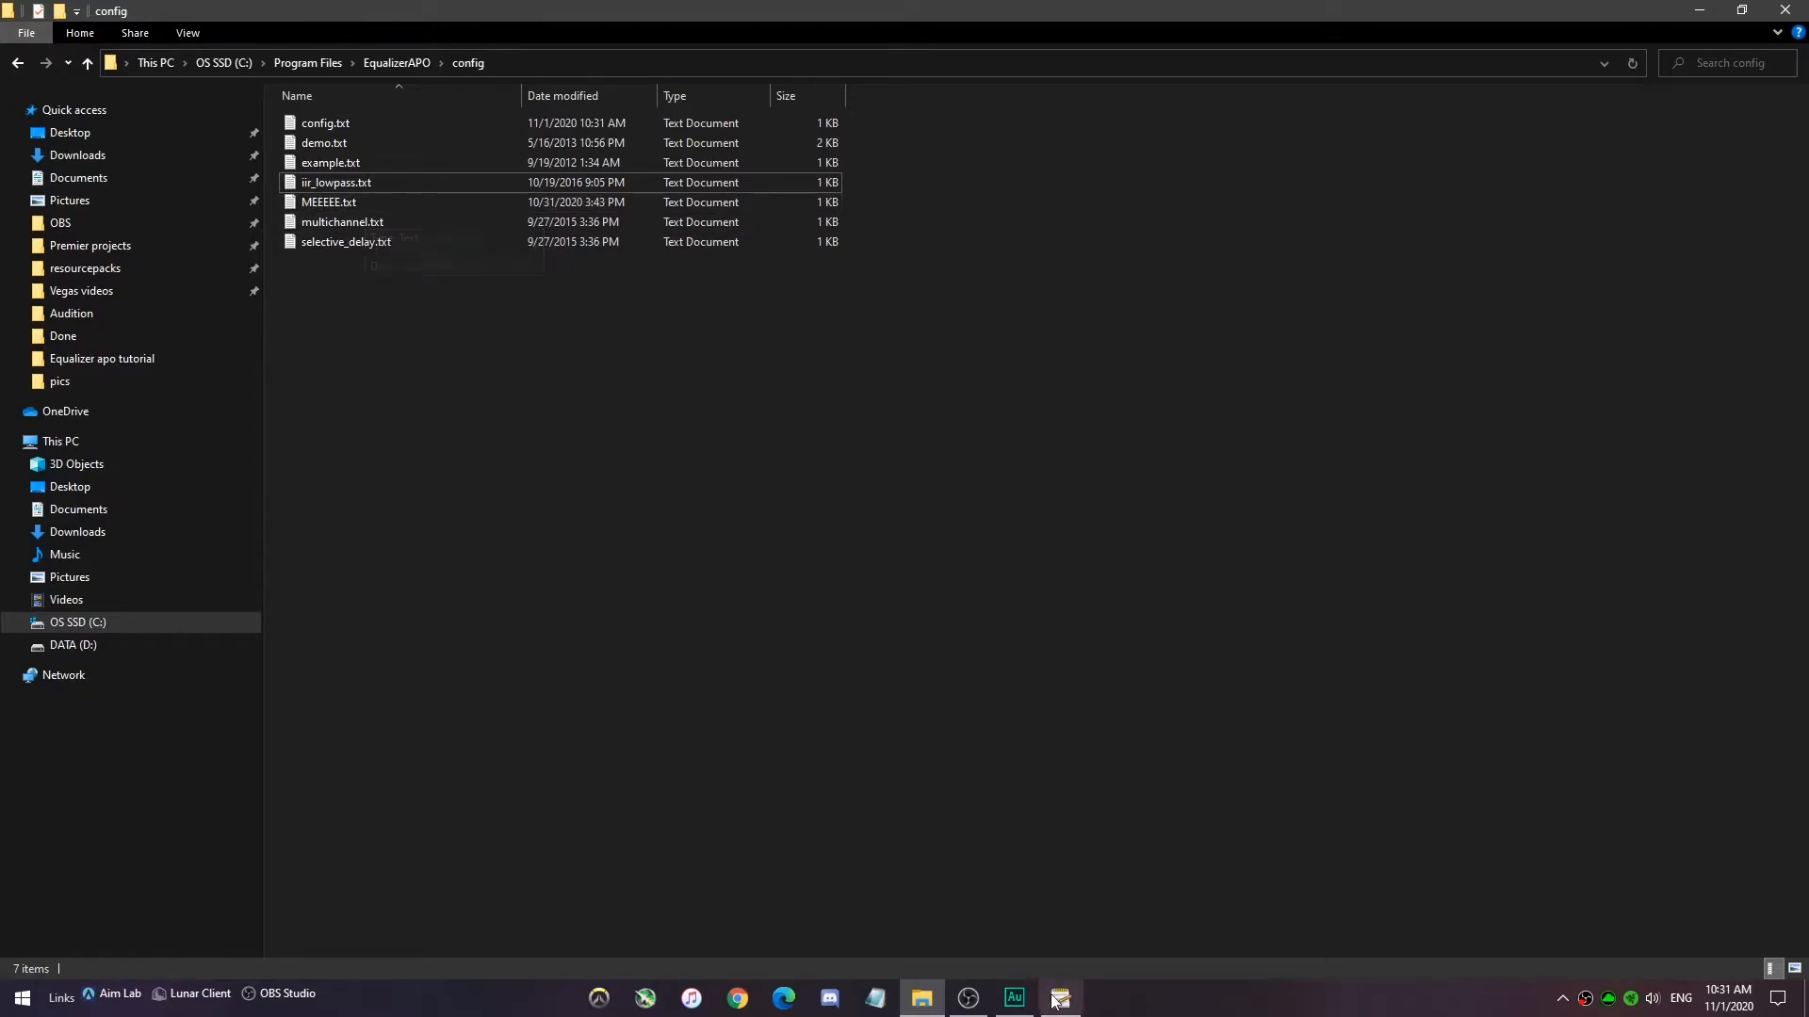
- Switch back to the Configuration Editor, select MEEEEE.txt as the file for the empty Include entry, and cancel the selection
mouse_move(1058, 999)
mouse_move(1054, 954)
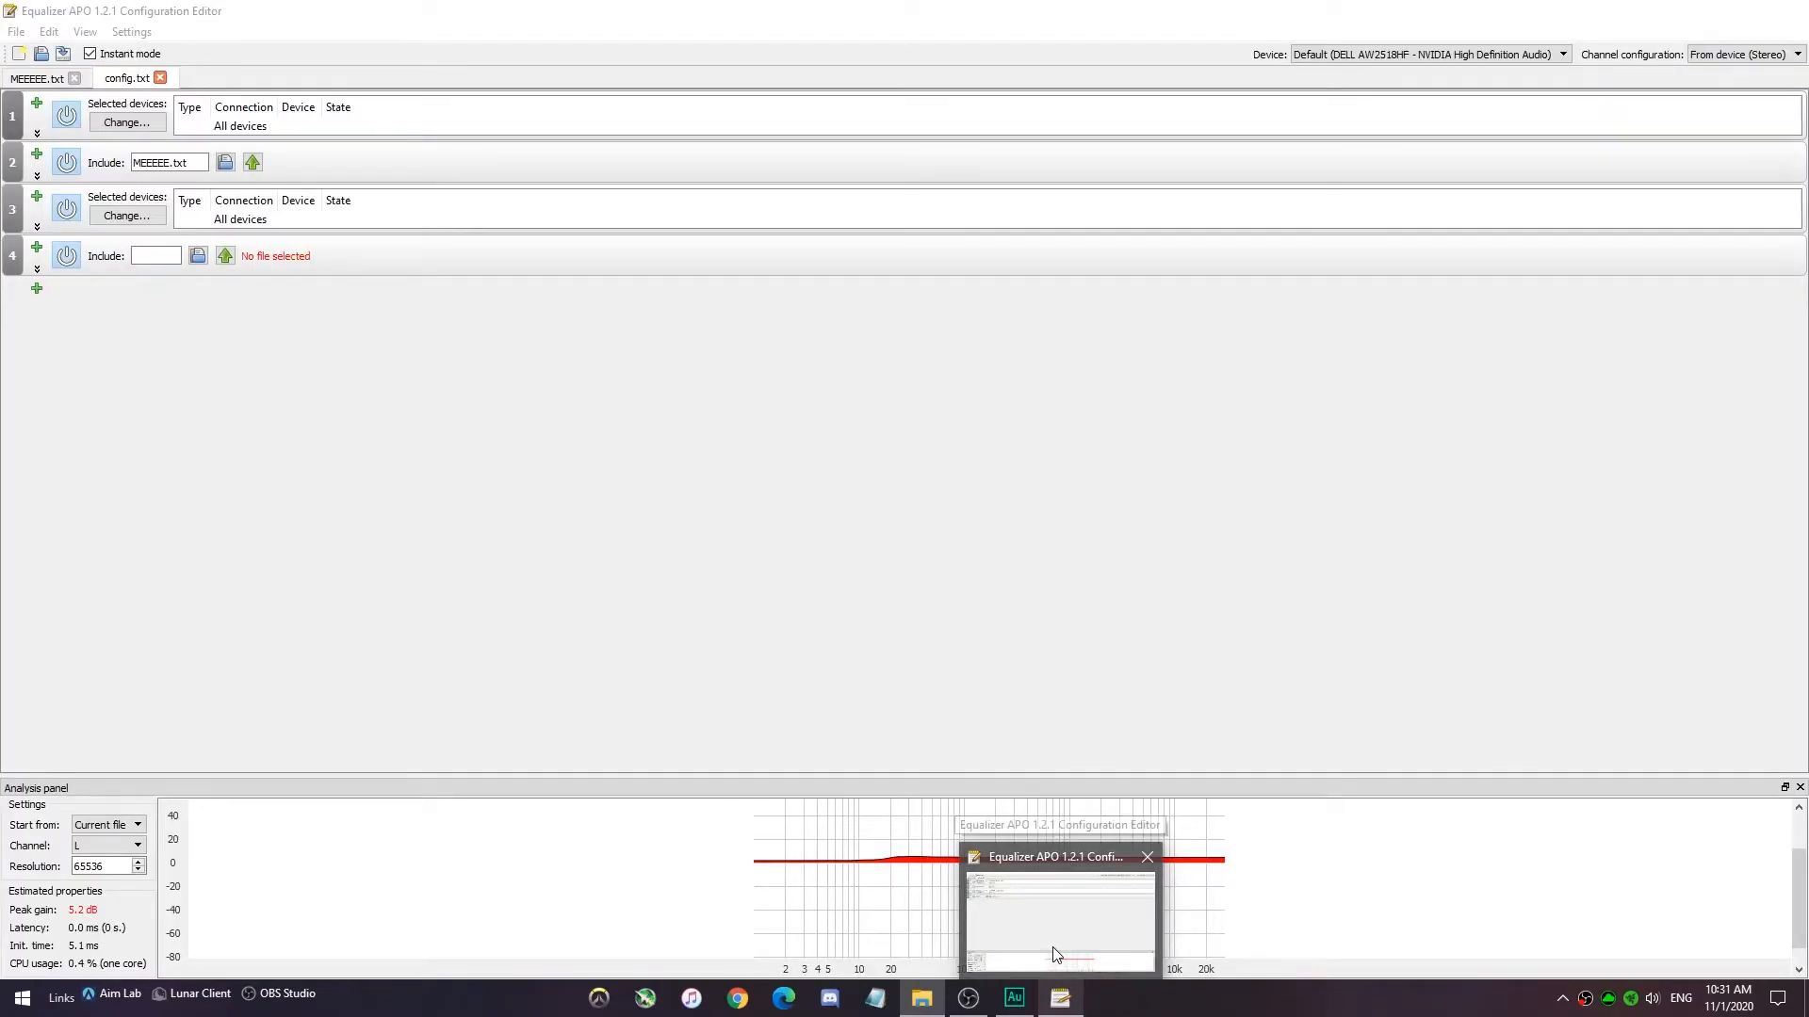
click(1054, 954)
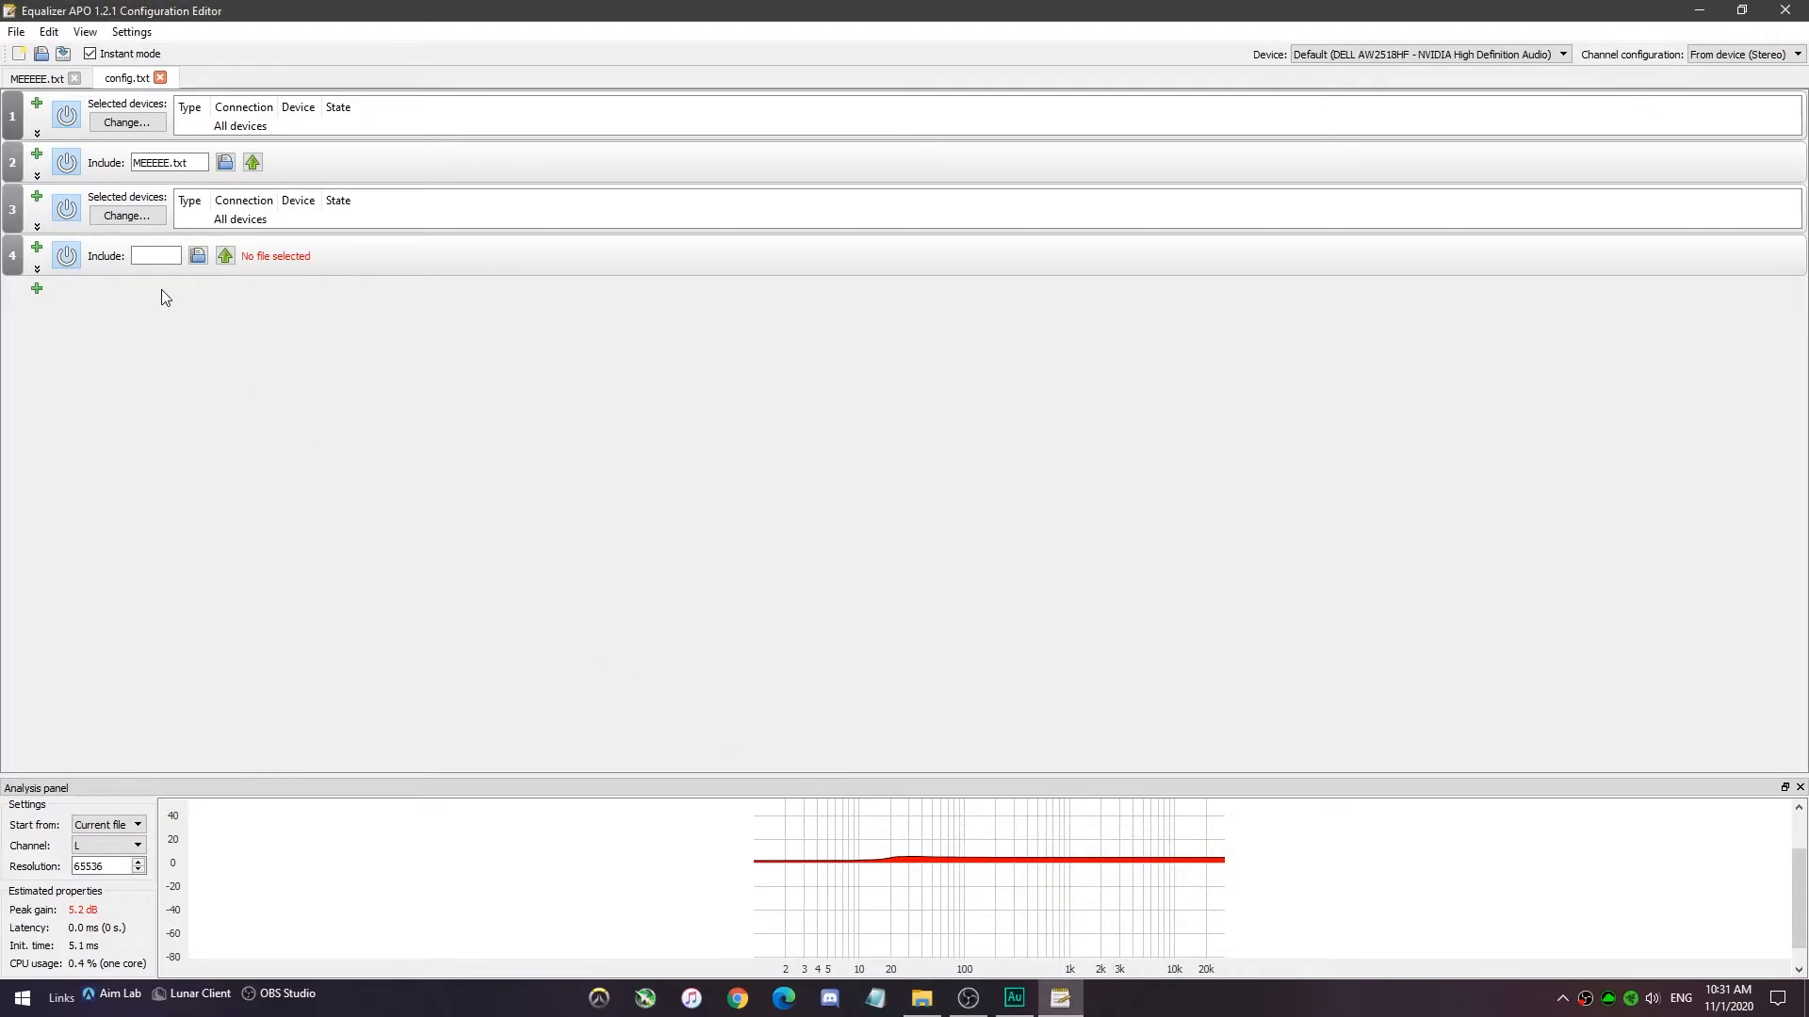
click(197, 256)
click(218, 237)
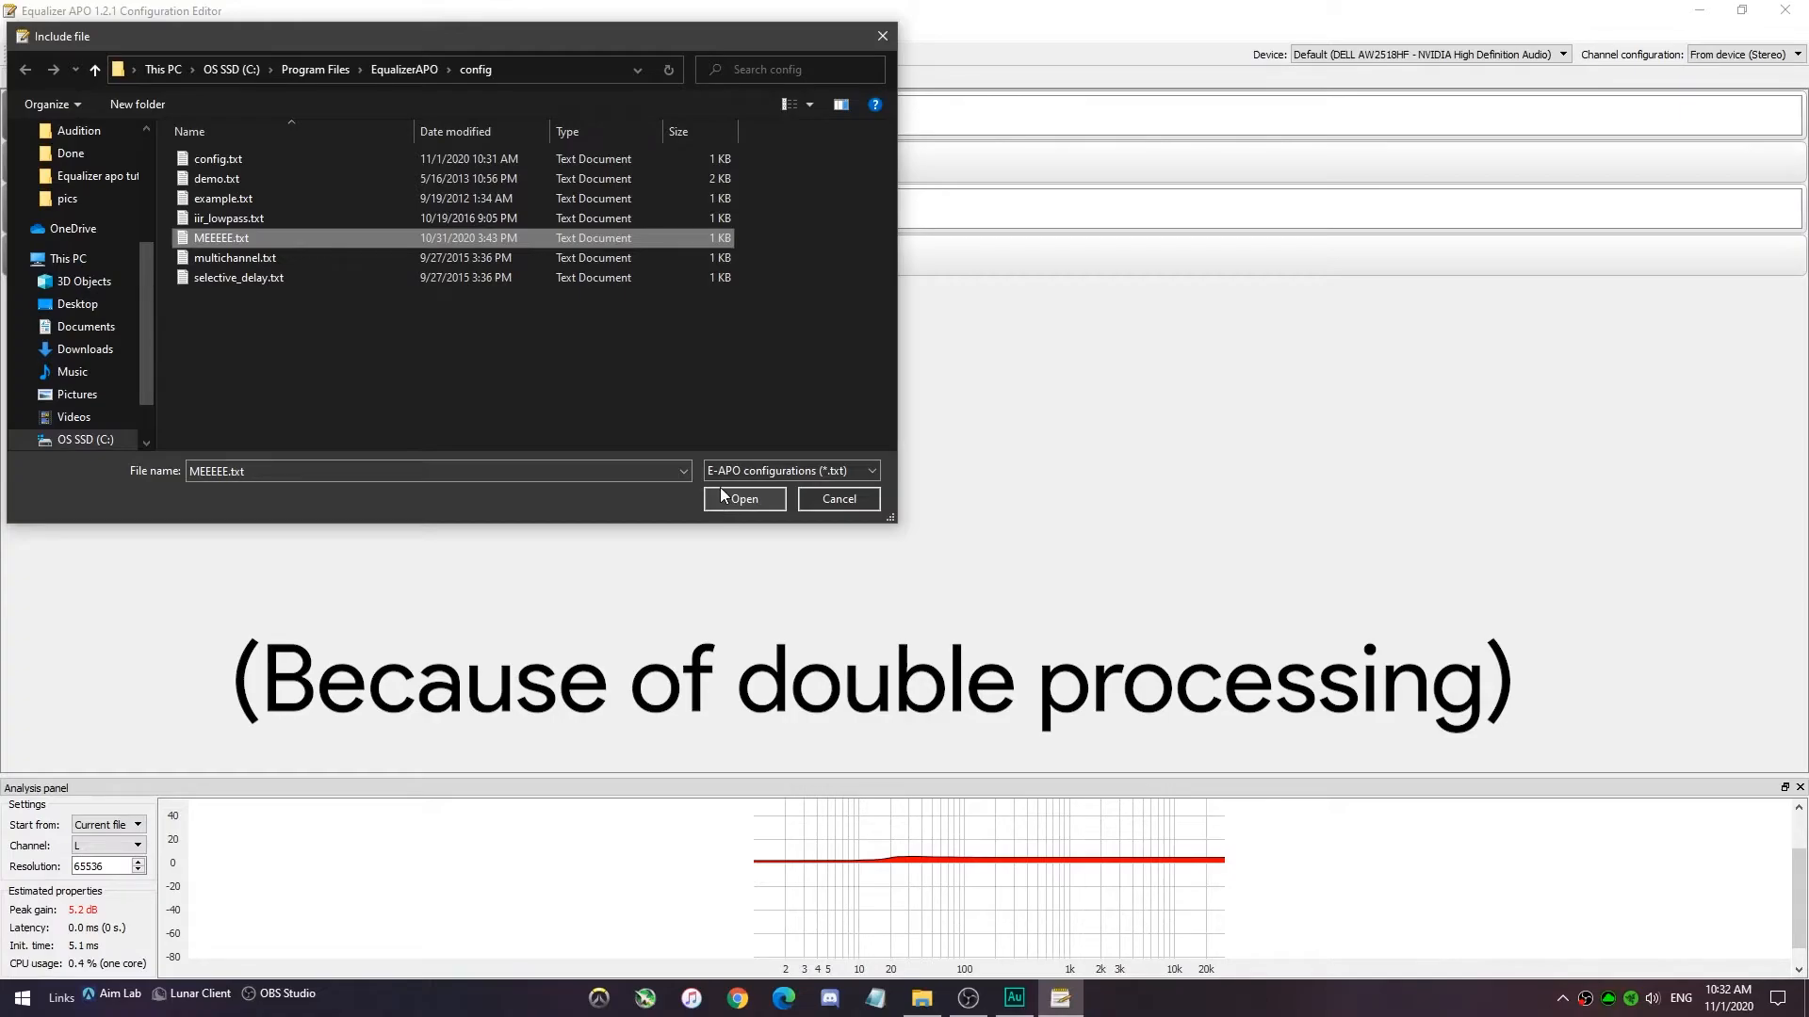
click(846, 501)
- Remove the empty Include entry and the second device selection entry from config.txt
click(37, 246)
click(7, 315)
click(37, 270)
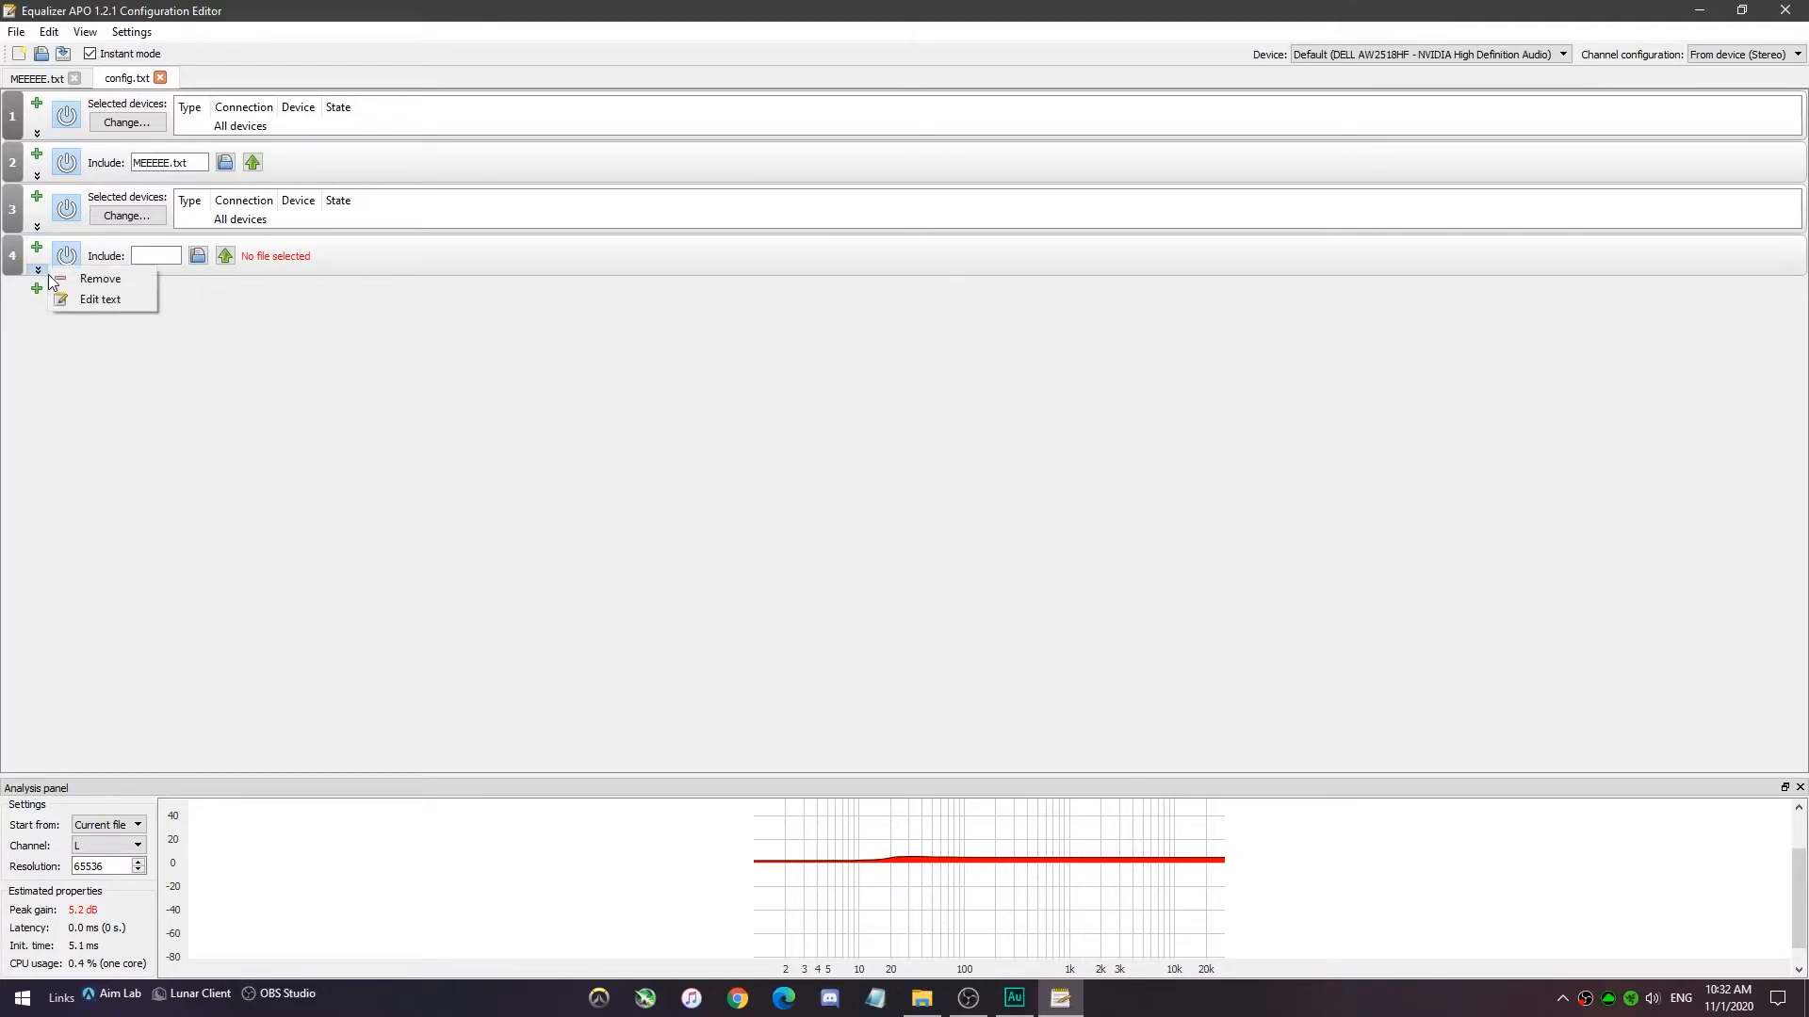
click(85, 275)
click(36, 227)
click(62, 236)
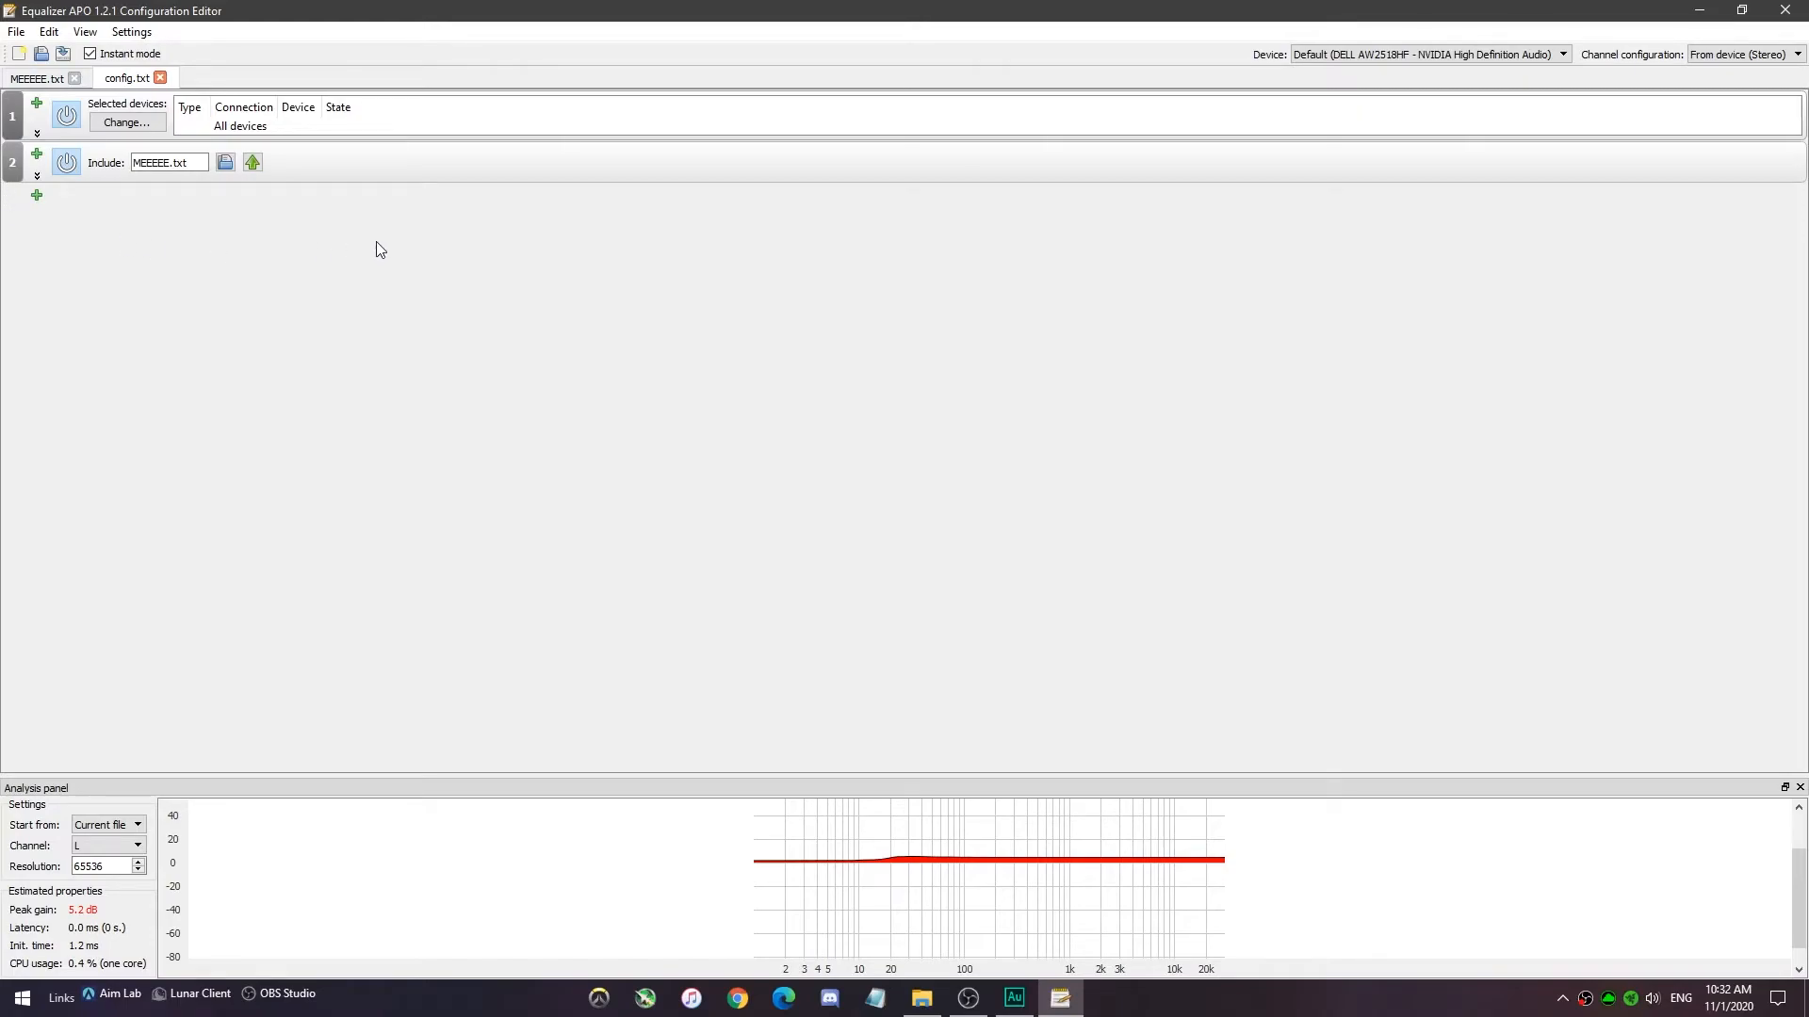
- Open the MEEEEE.txt configuration file from the EqualizerAPO config folder
click(42, 55)
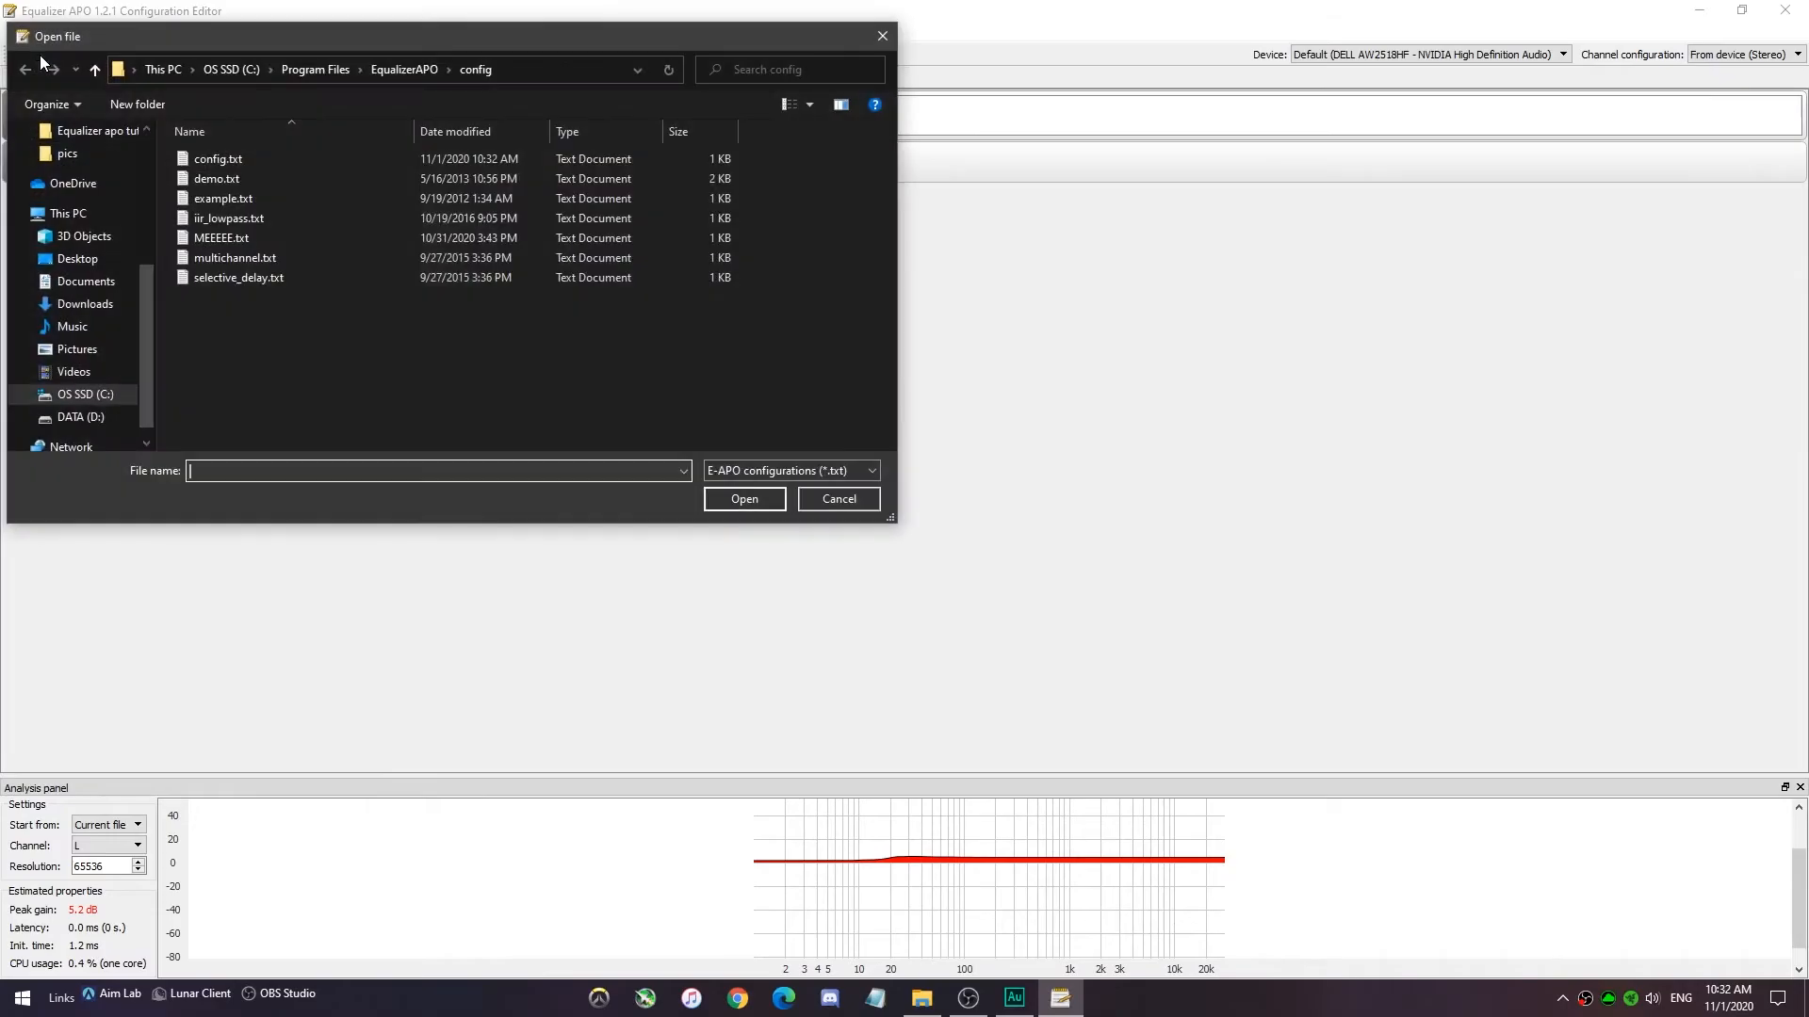
click(290, 238)
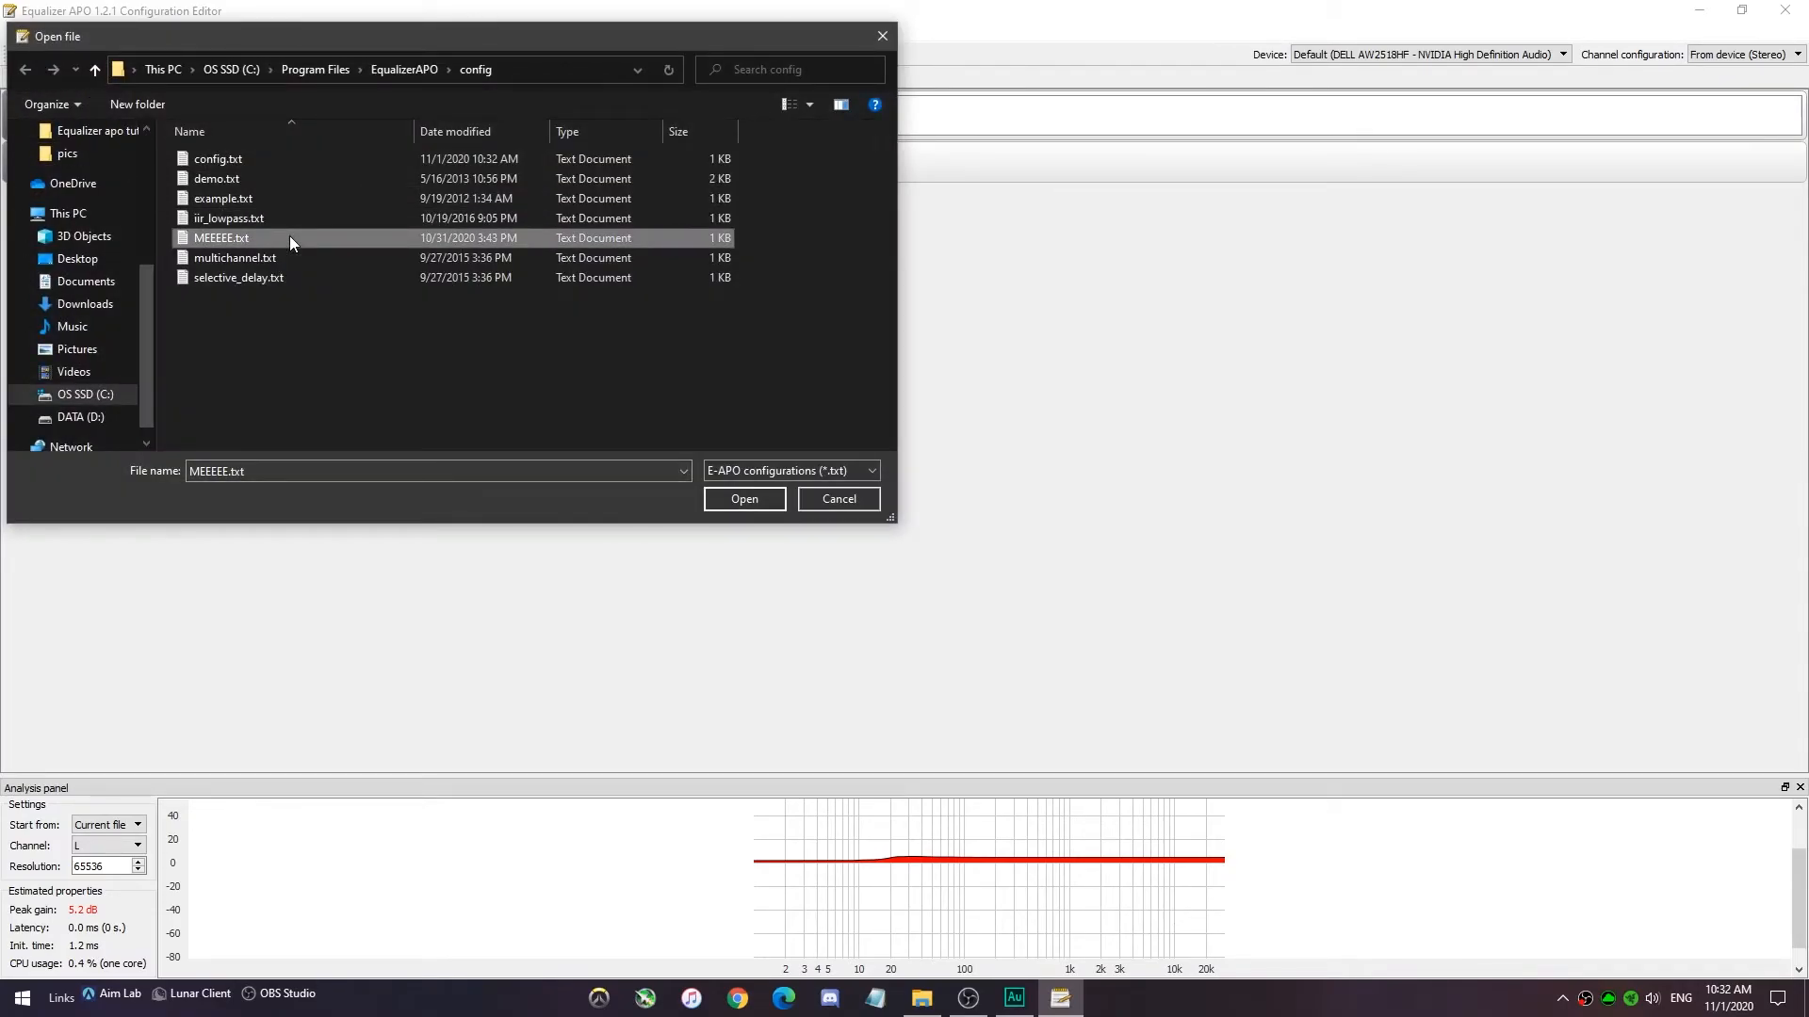
click(743, 499)
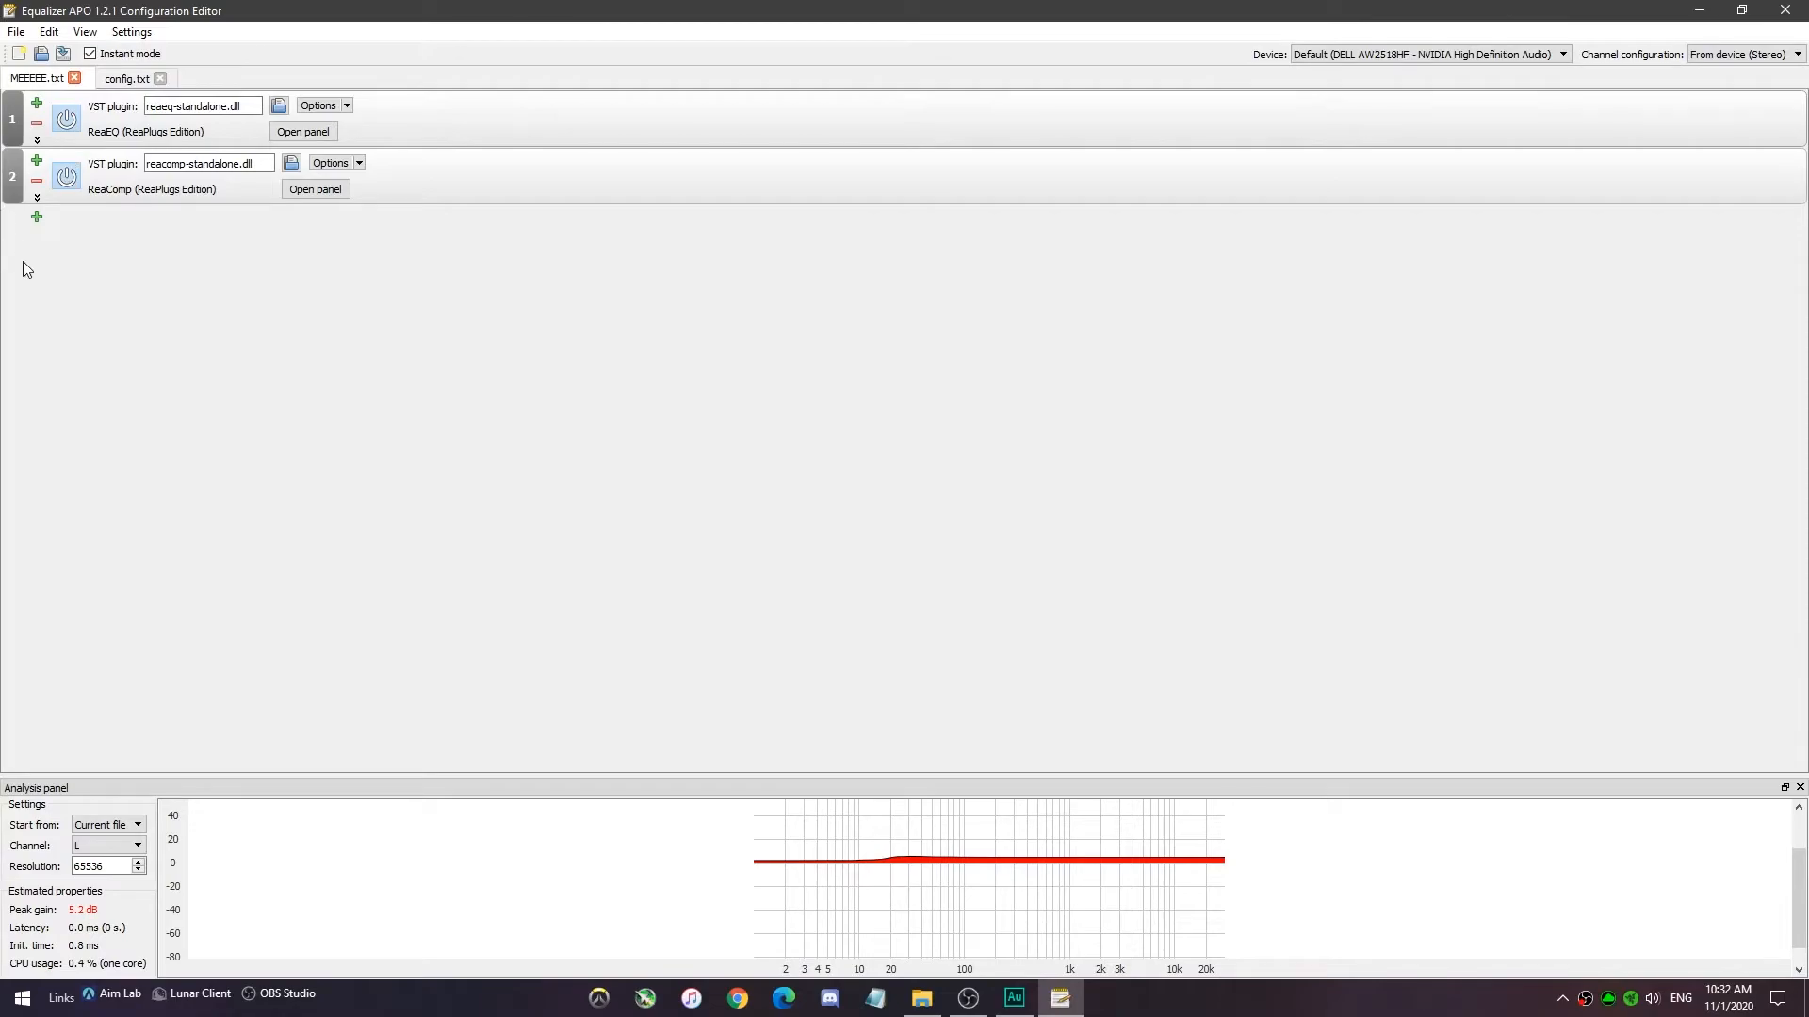
- Add a third VST plugin entry to MEEEEE.txt, load reaeq-standalone.dll into it, and remove the entry again
click(38, 218)
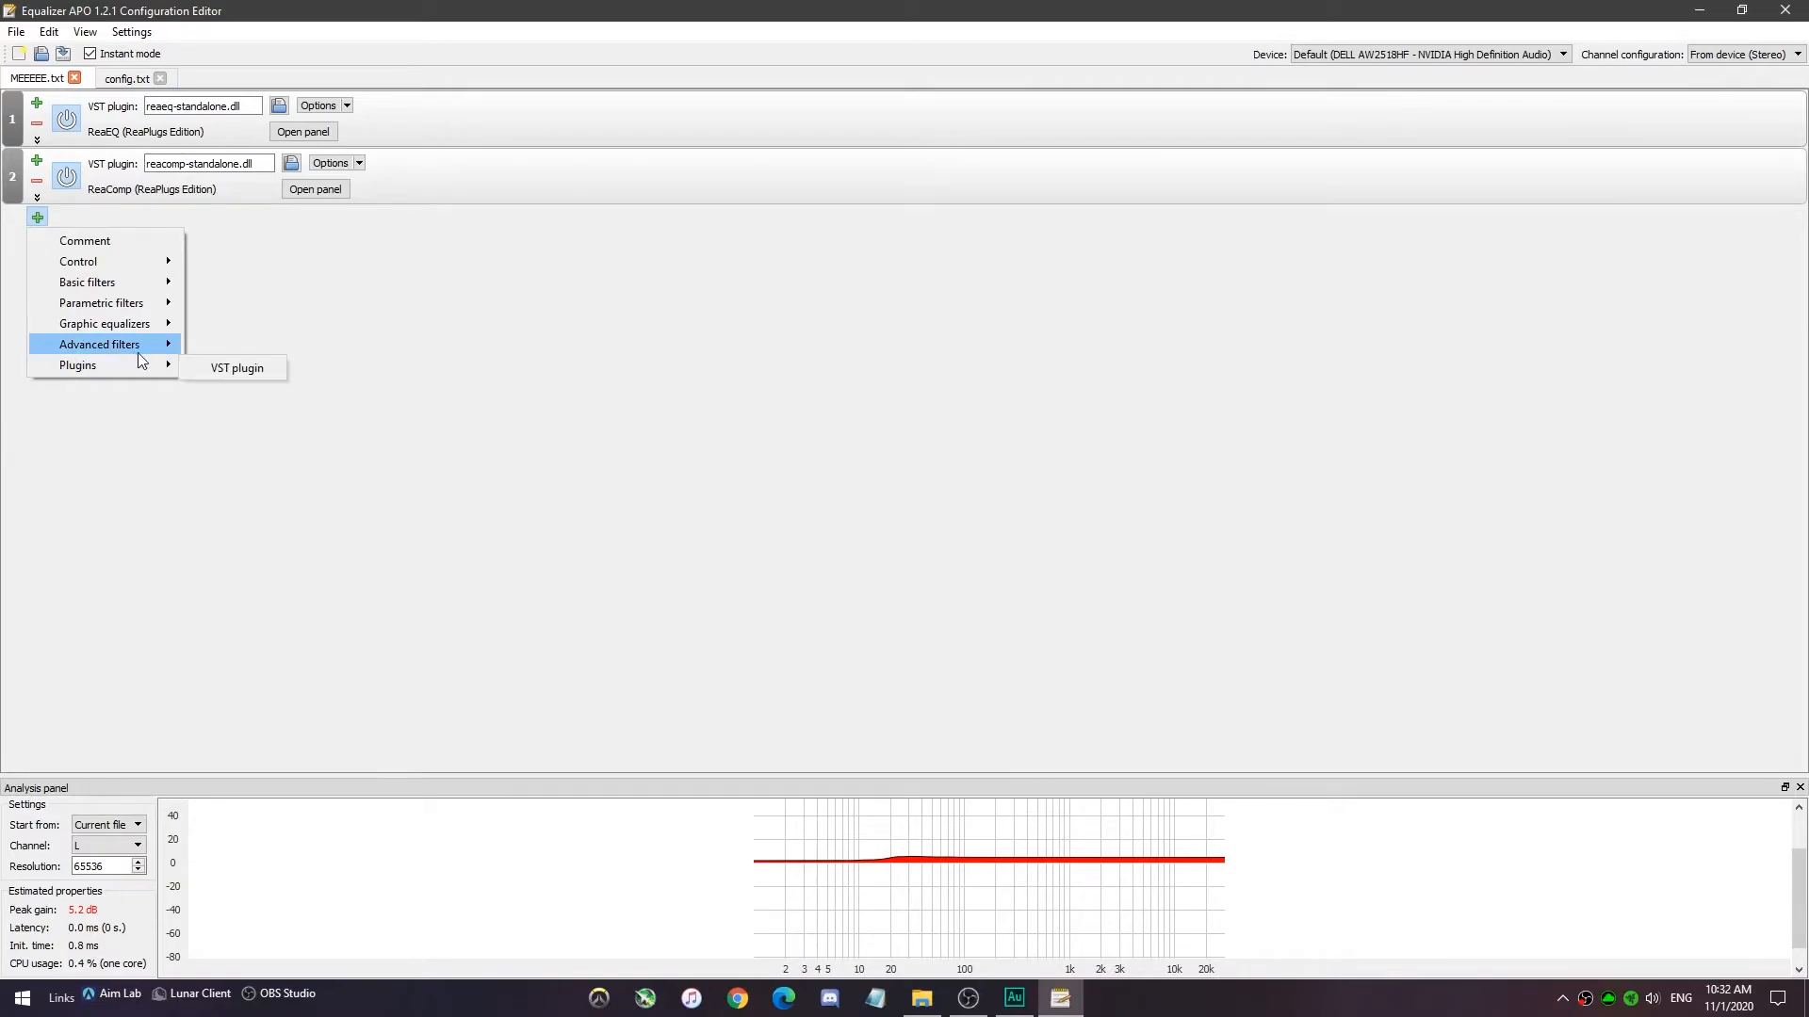
click(229, 367)
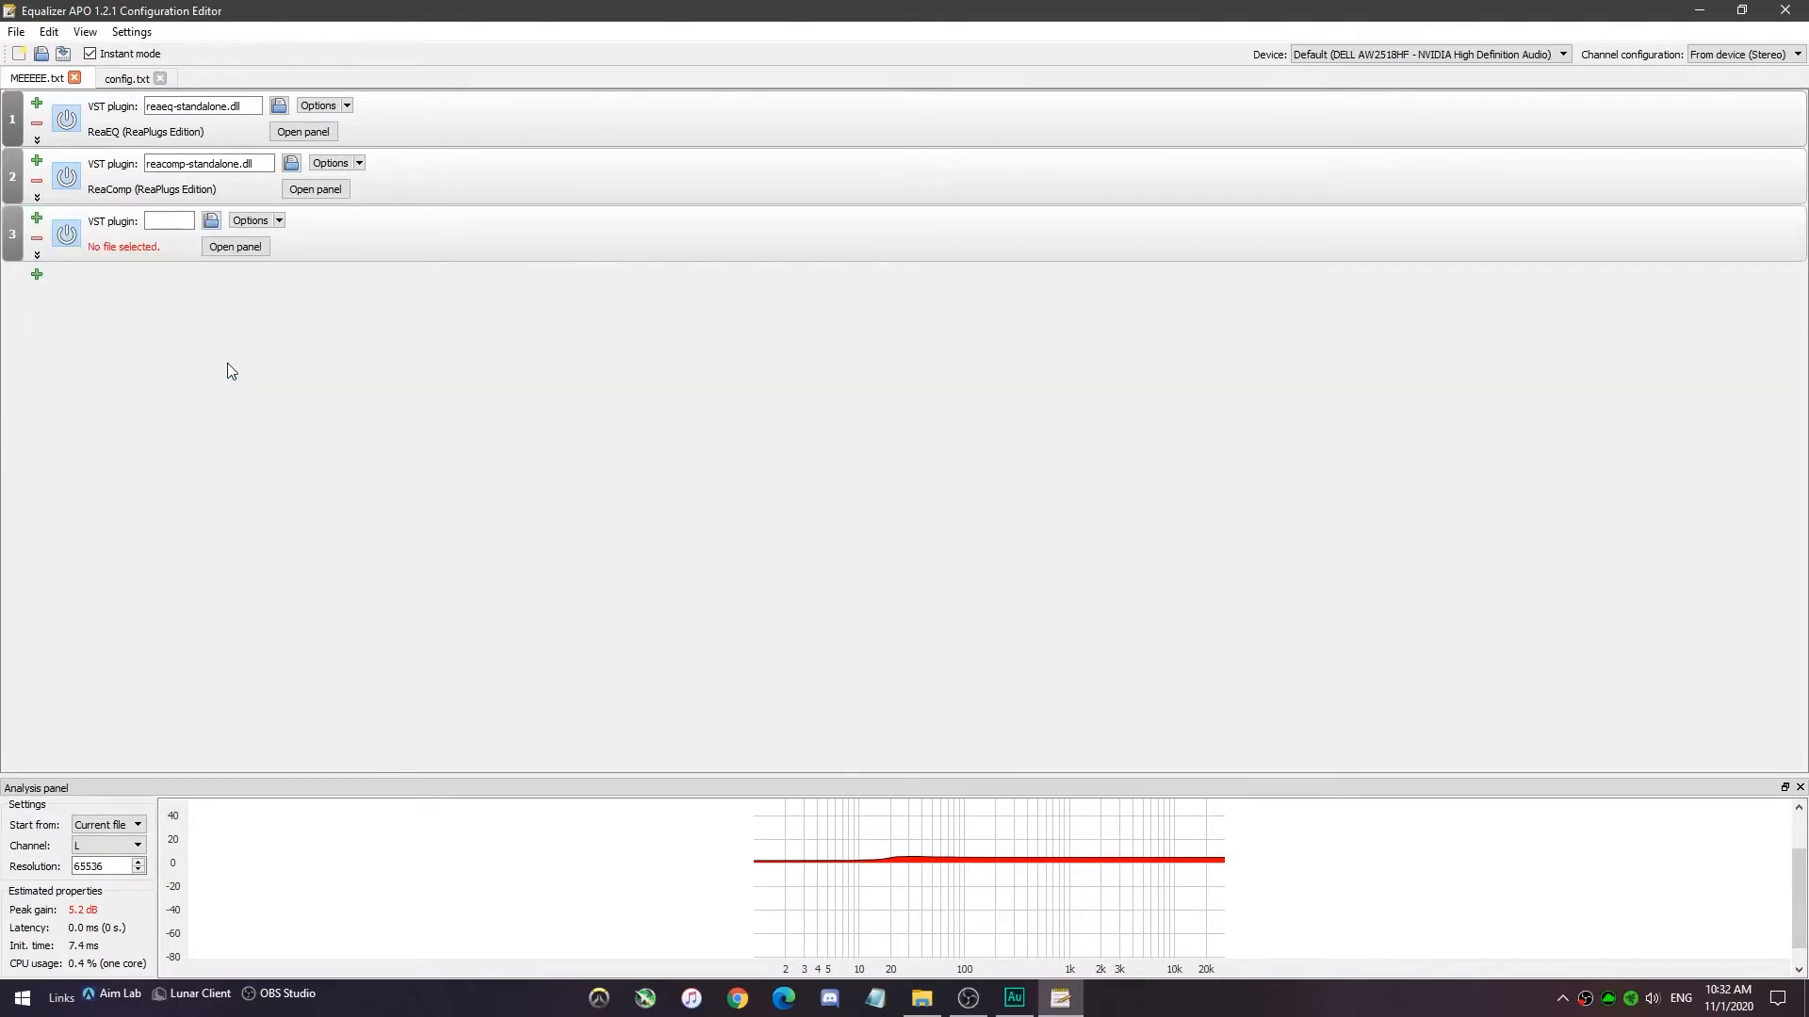
click(212, 220)
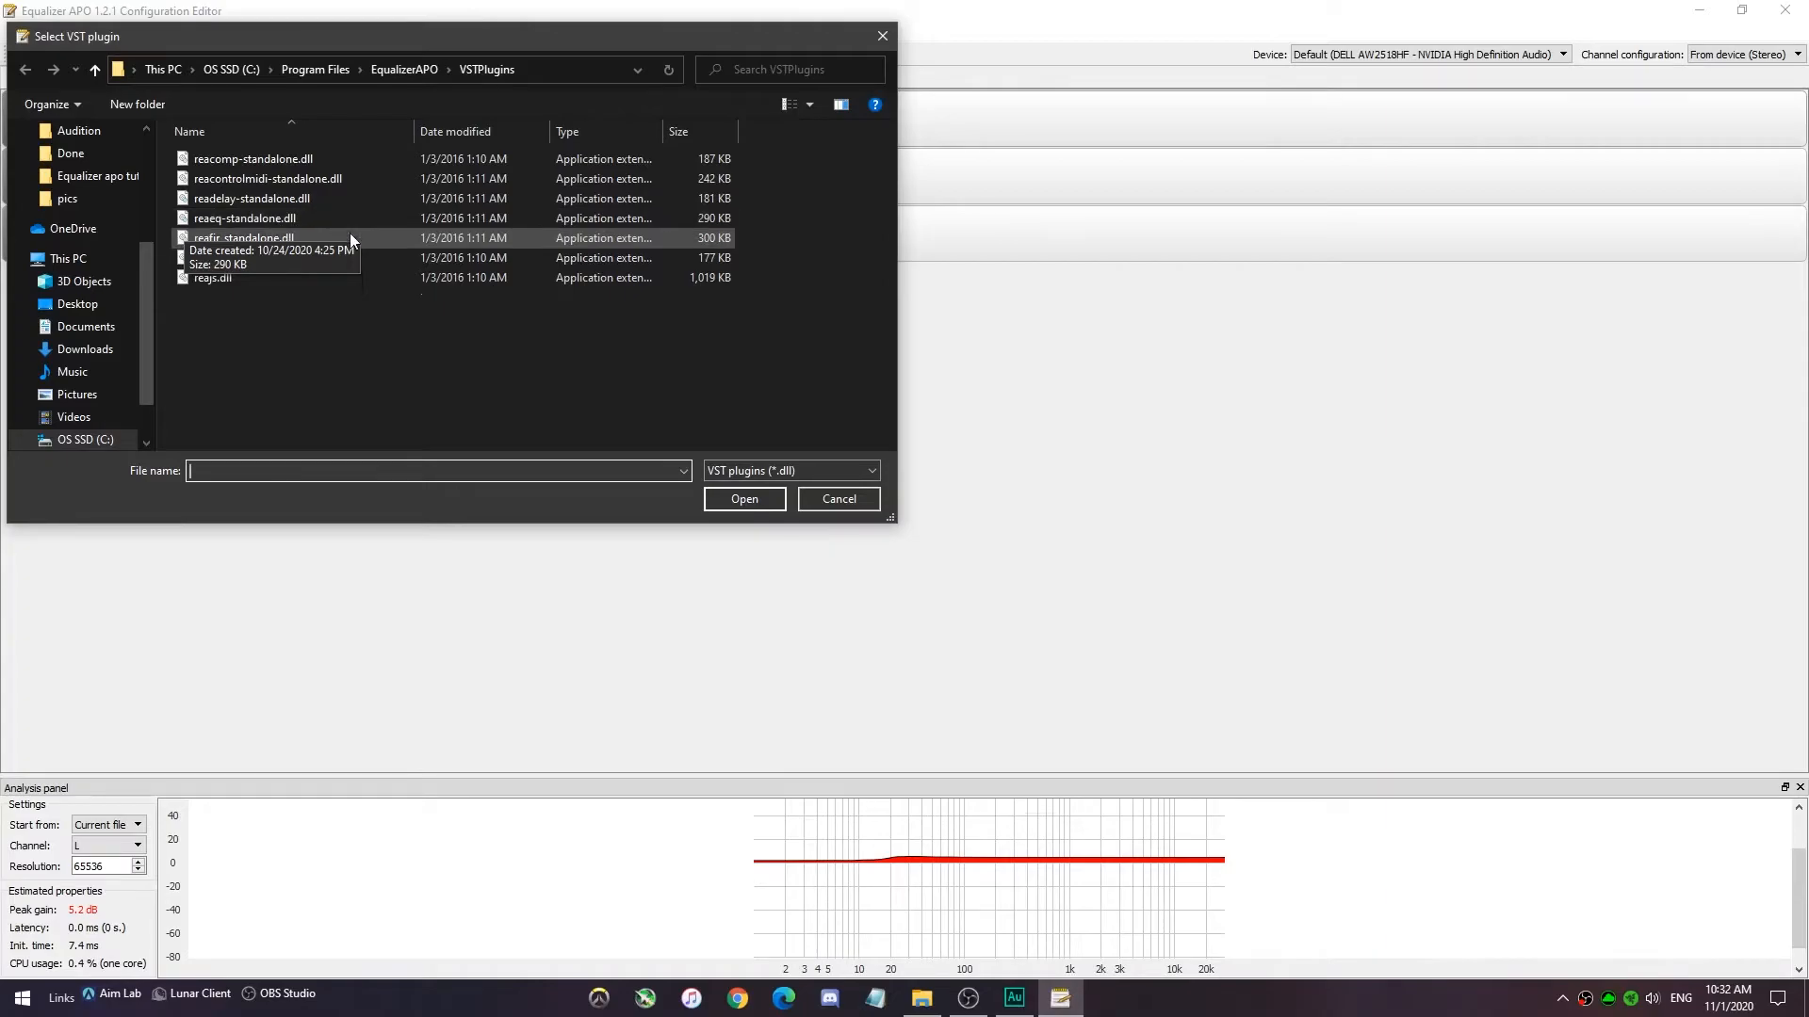
double_click(275, 215)
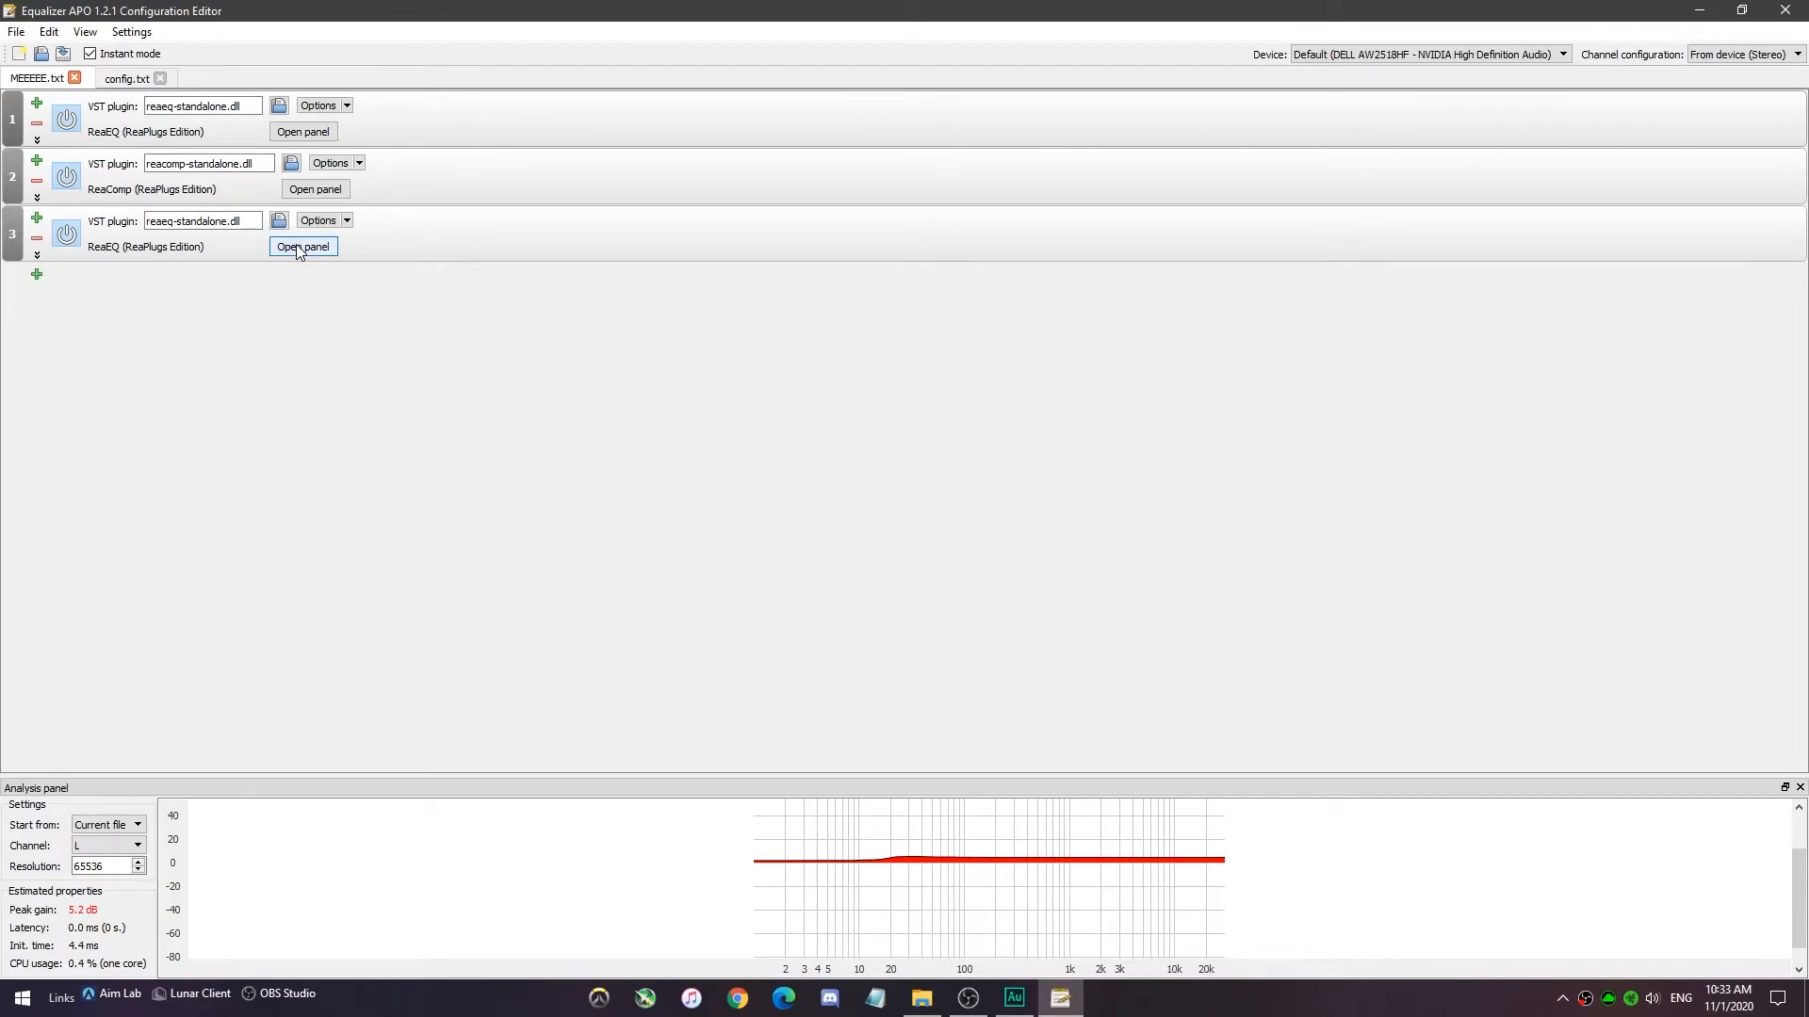
click(36, 238)
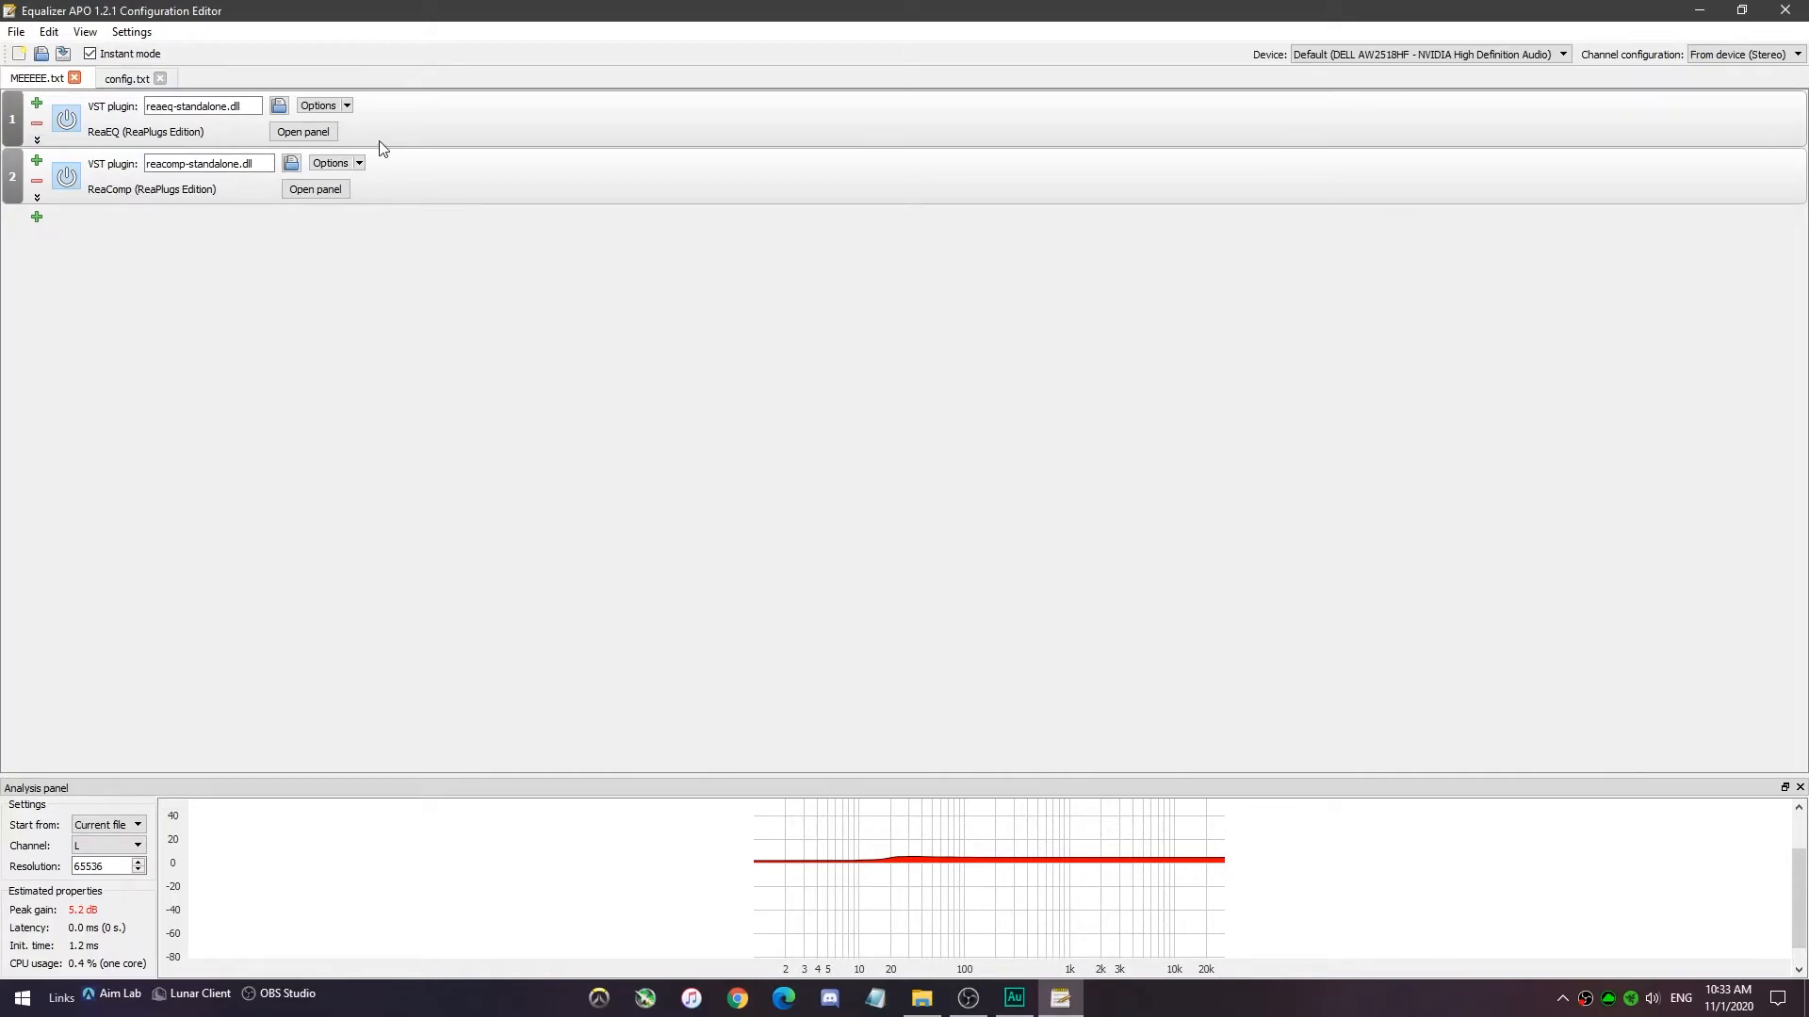
- Open the ReaEQ settings, place notch band 5 at about 25 Hz and bring up band 1's settings
click(303, 132)
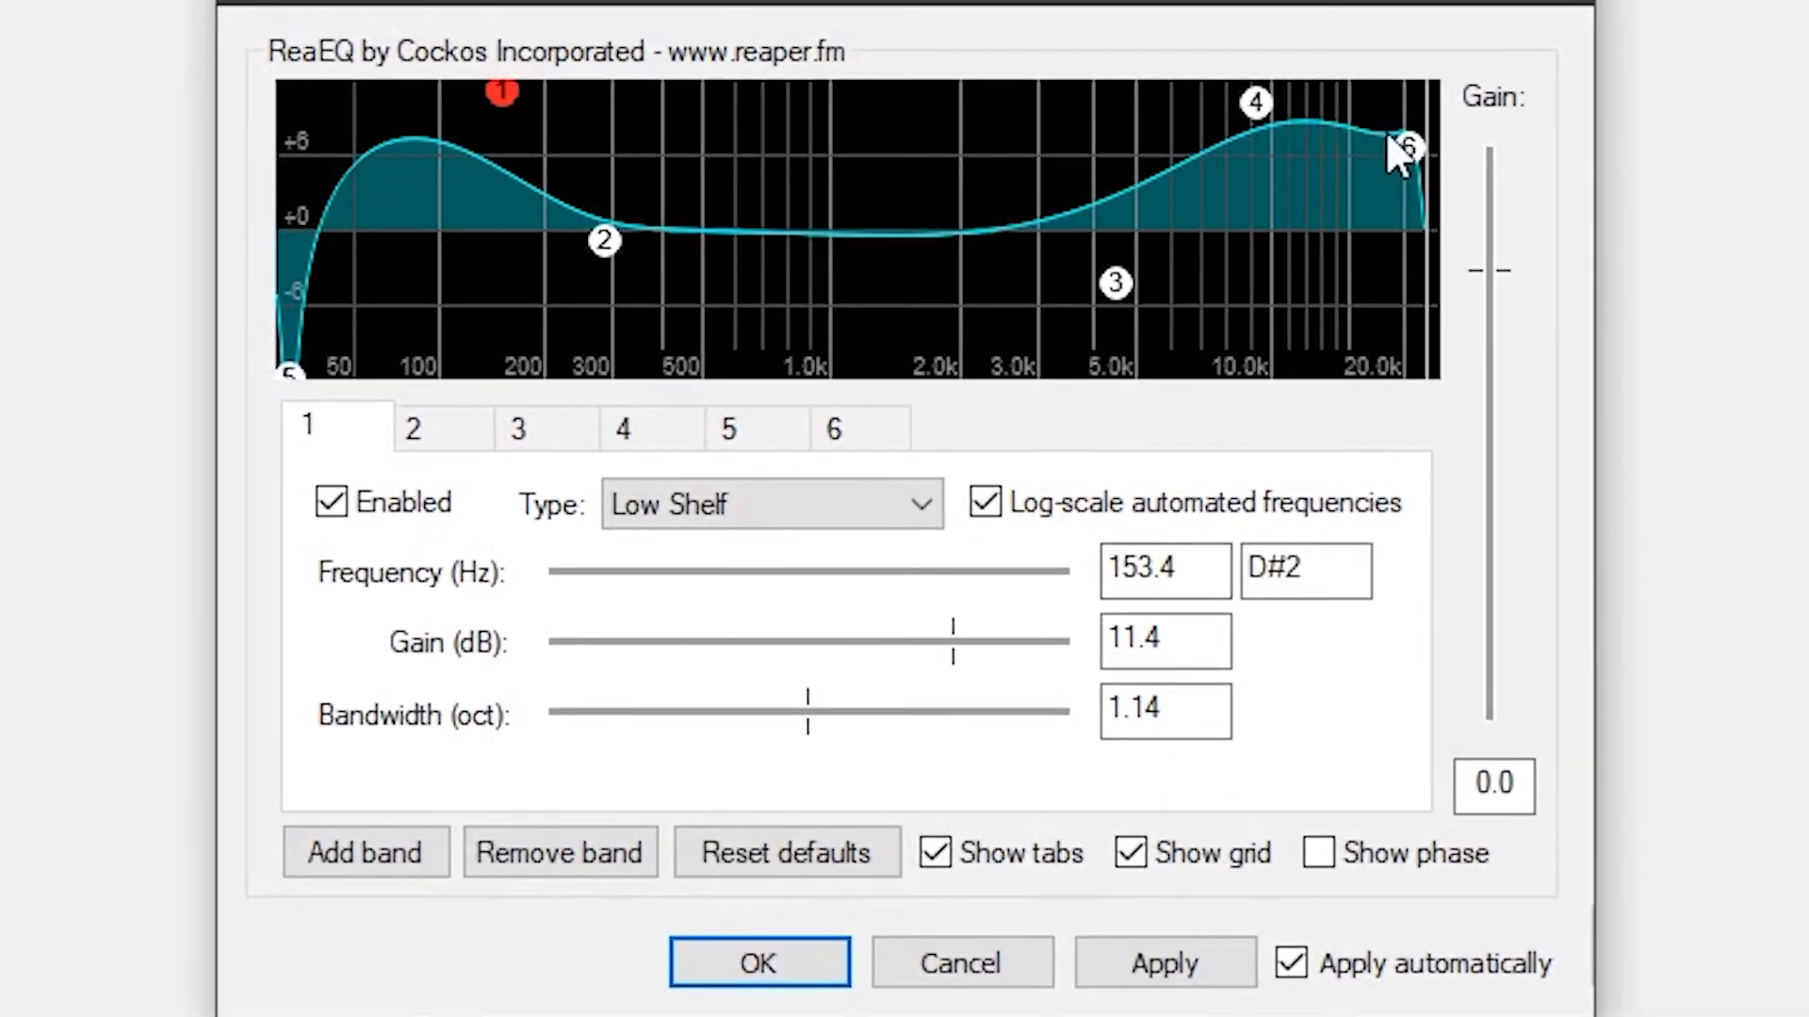
mouse_move(1296, 230)
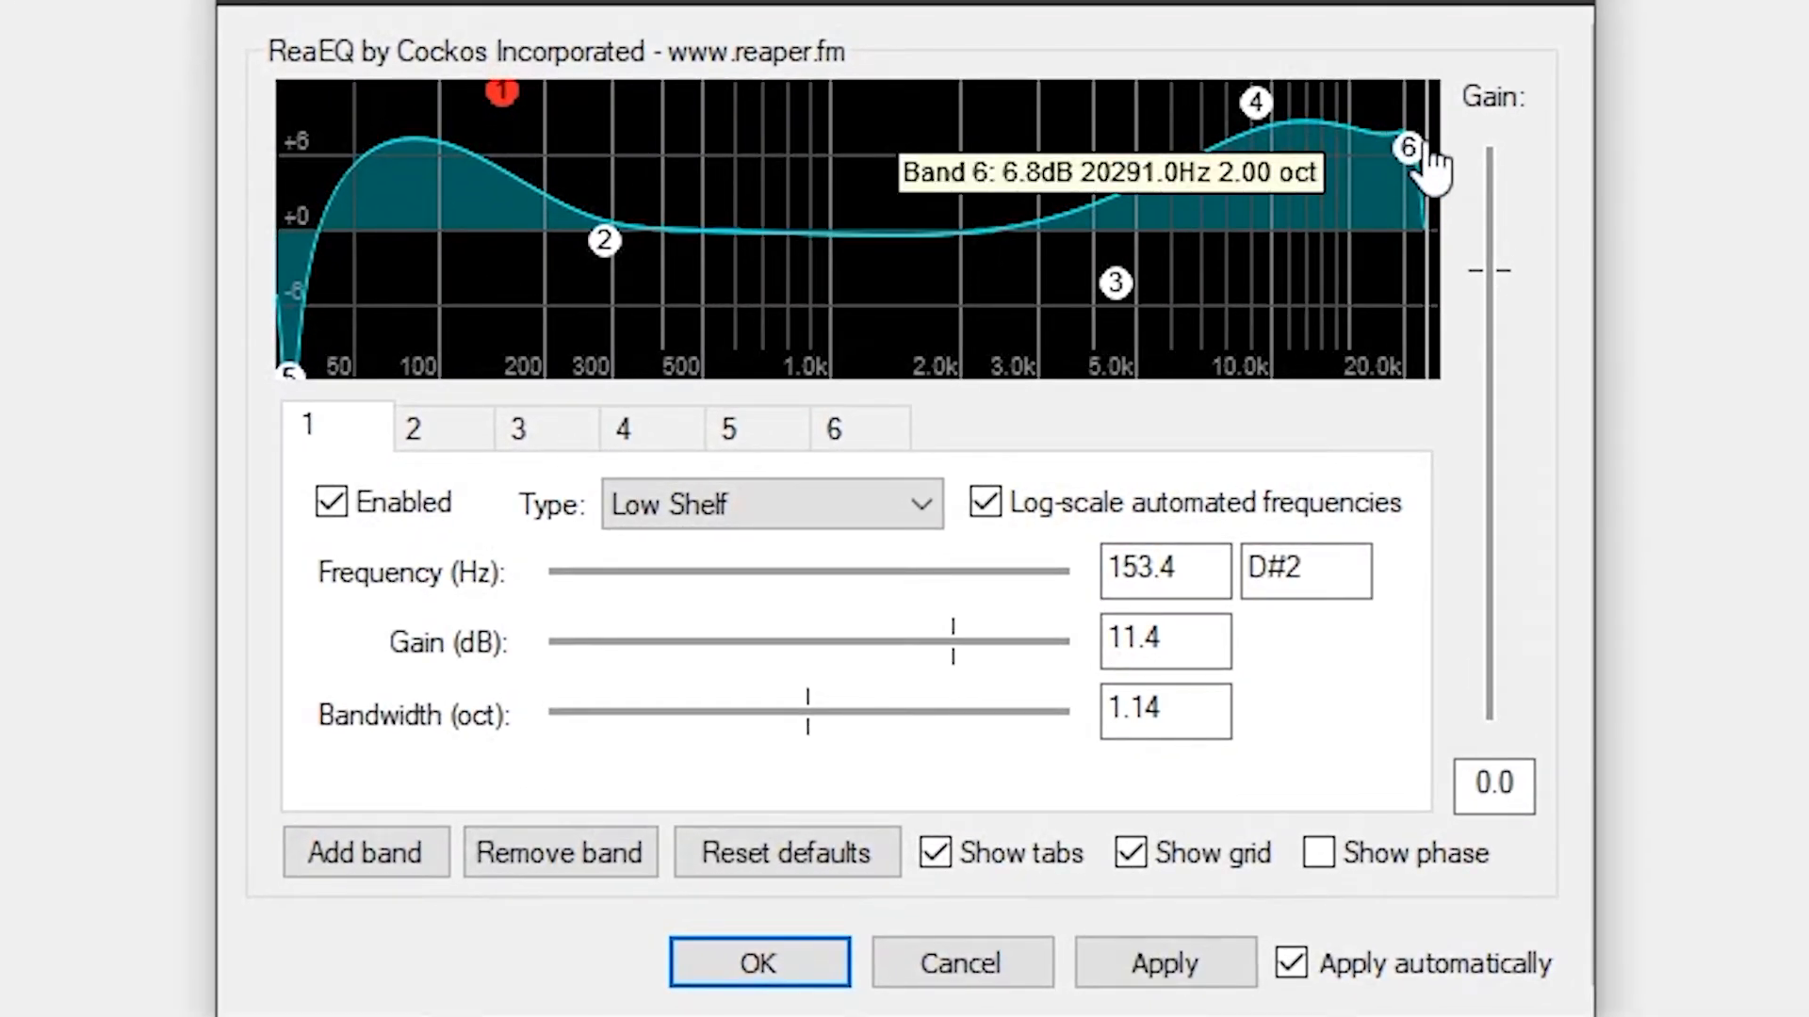
mouse_move(288, 373)
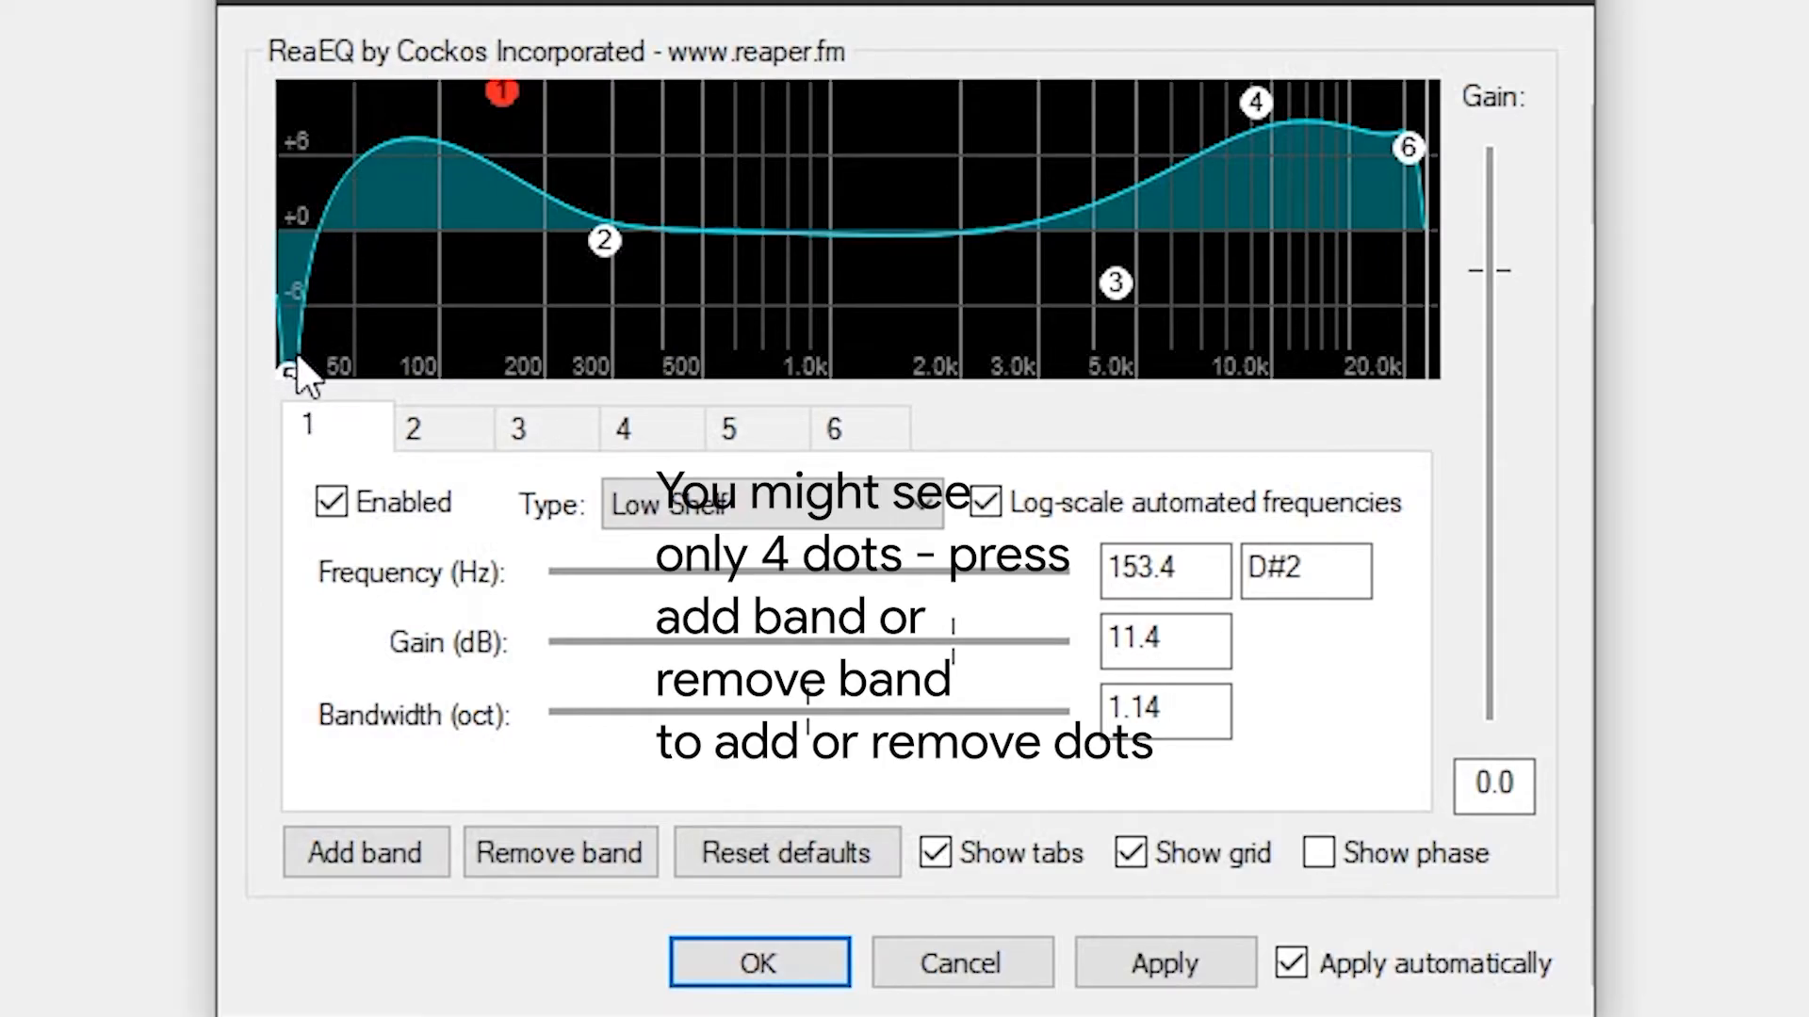
mouse_move(300, 379)
mouse_down()
mouse_move(320, 382)
mouse_move(293, 380)
mouse_up()
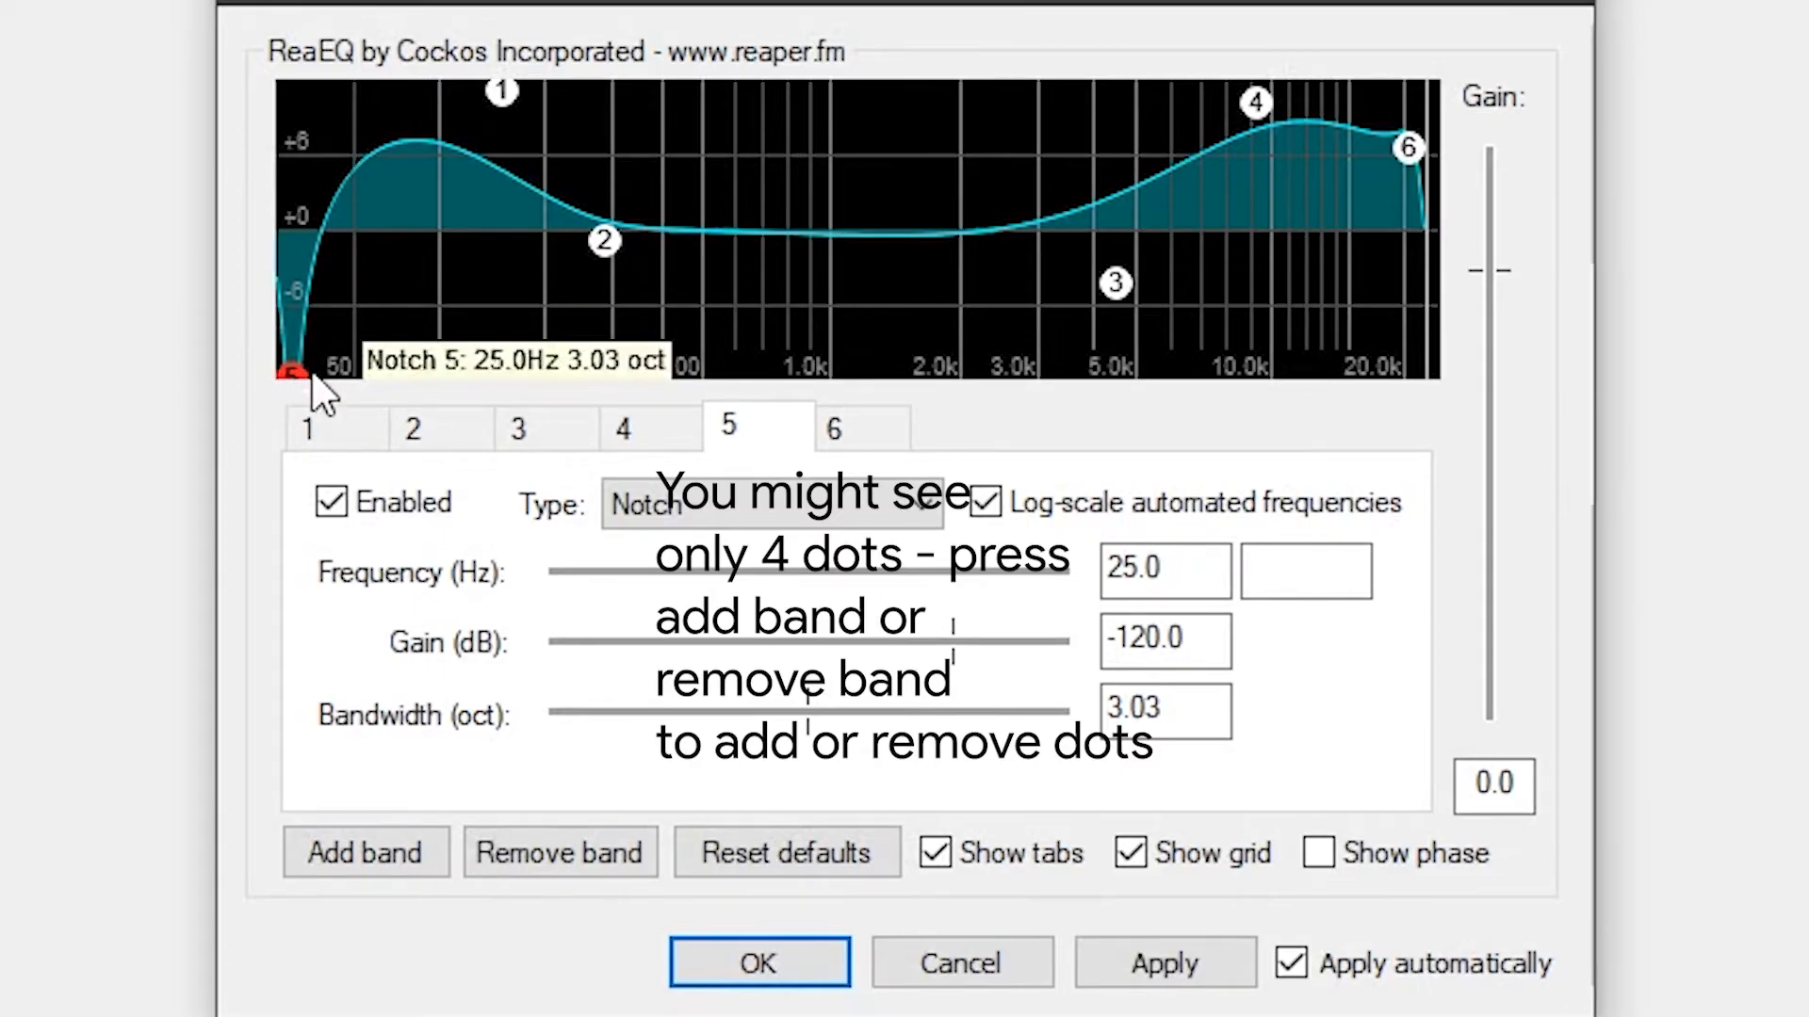
click(505, 95)
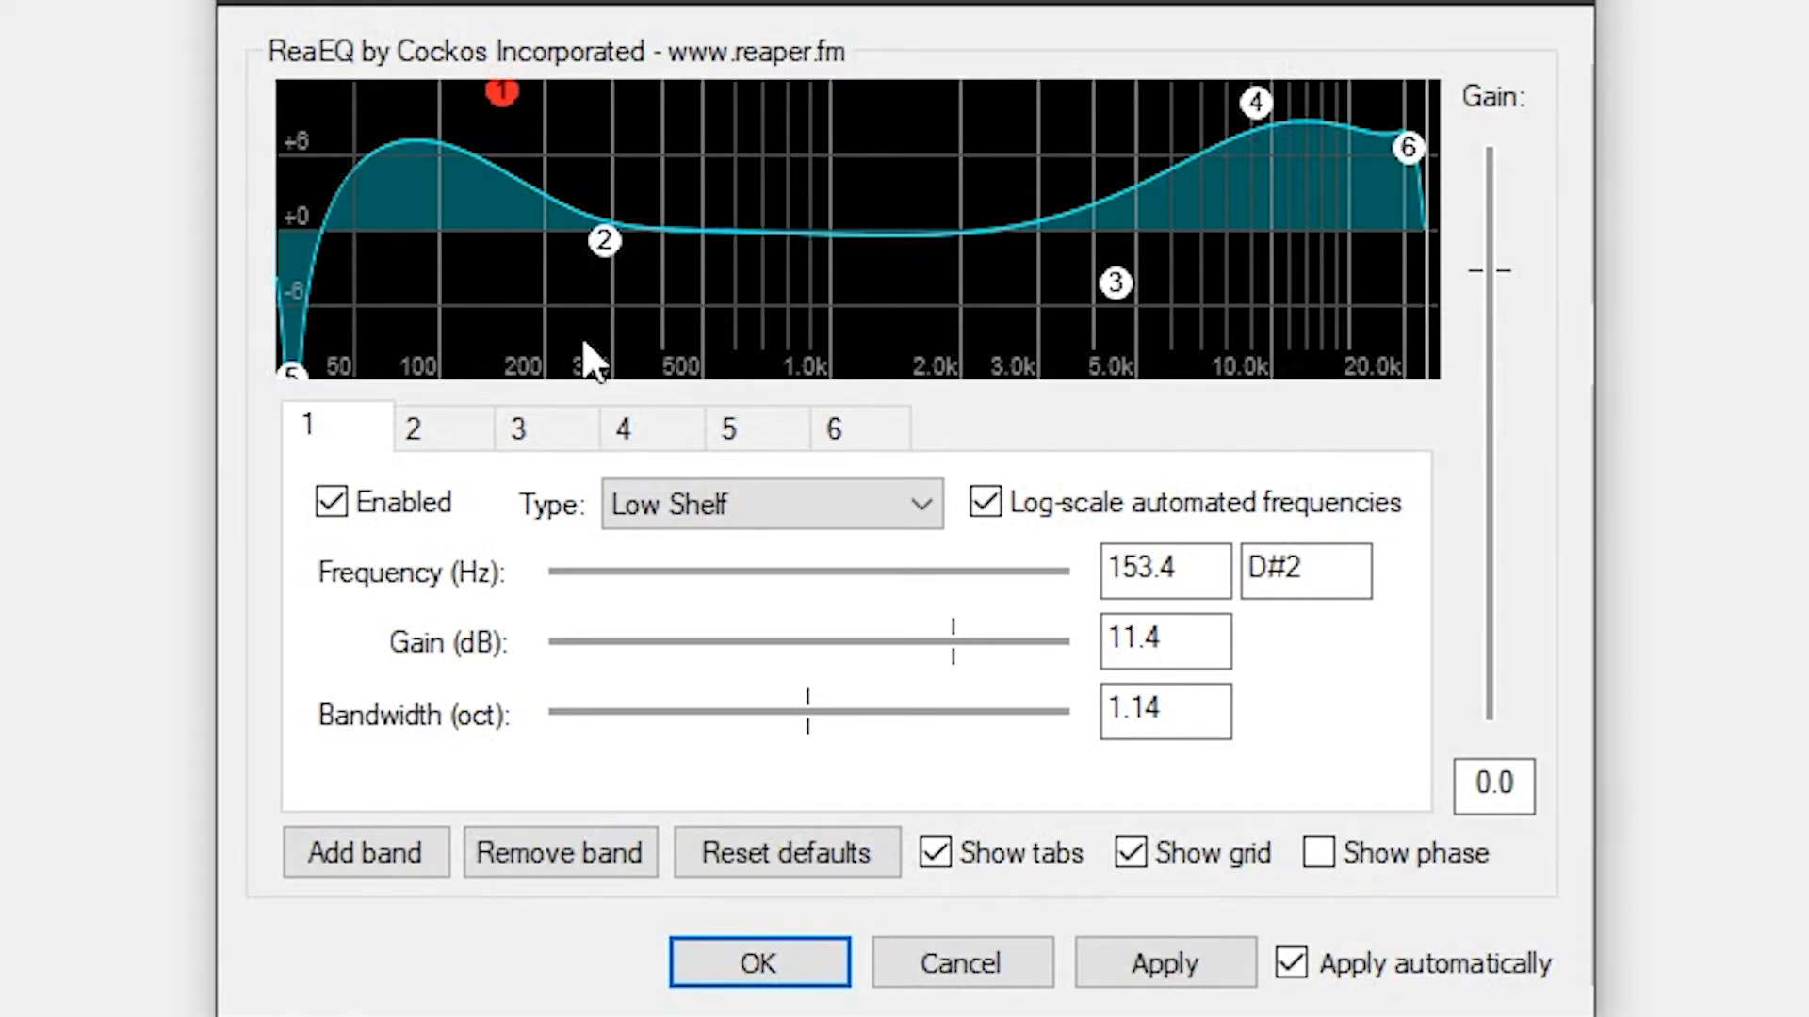
- Try the All Pass filter type on band 5 and shift the band to about 30 Hz
click(294, 377)
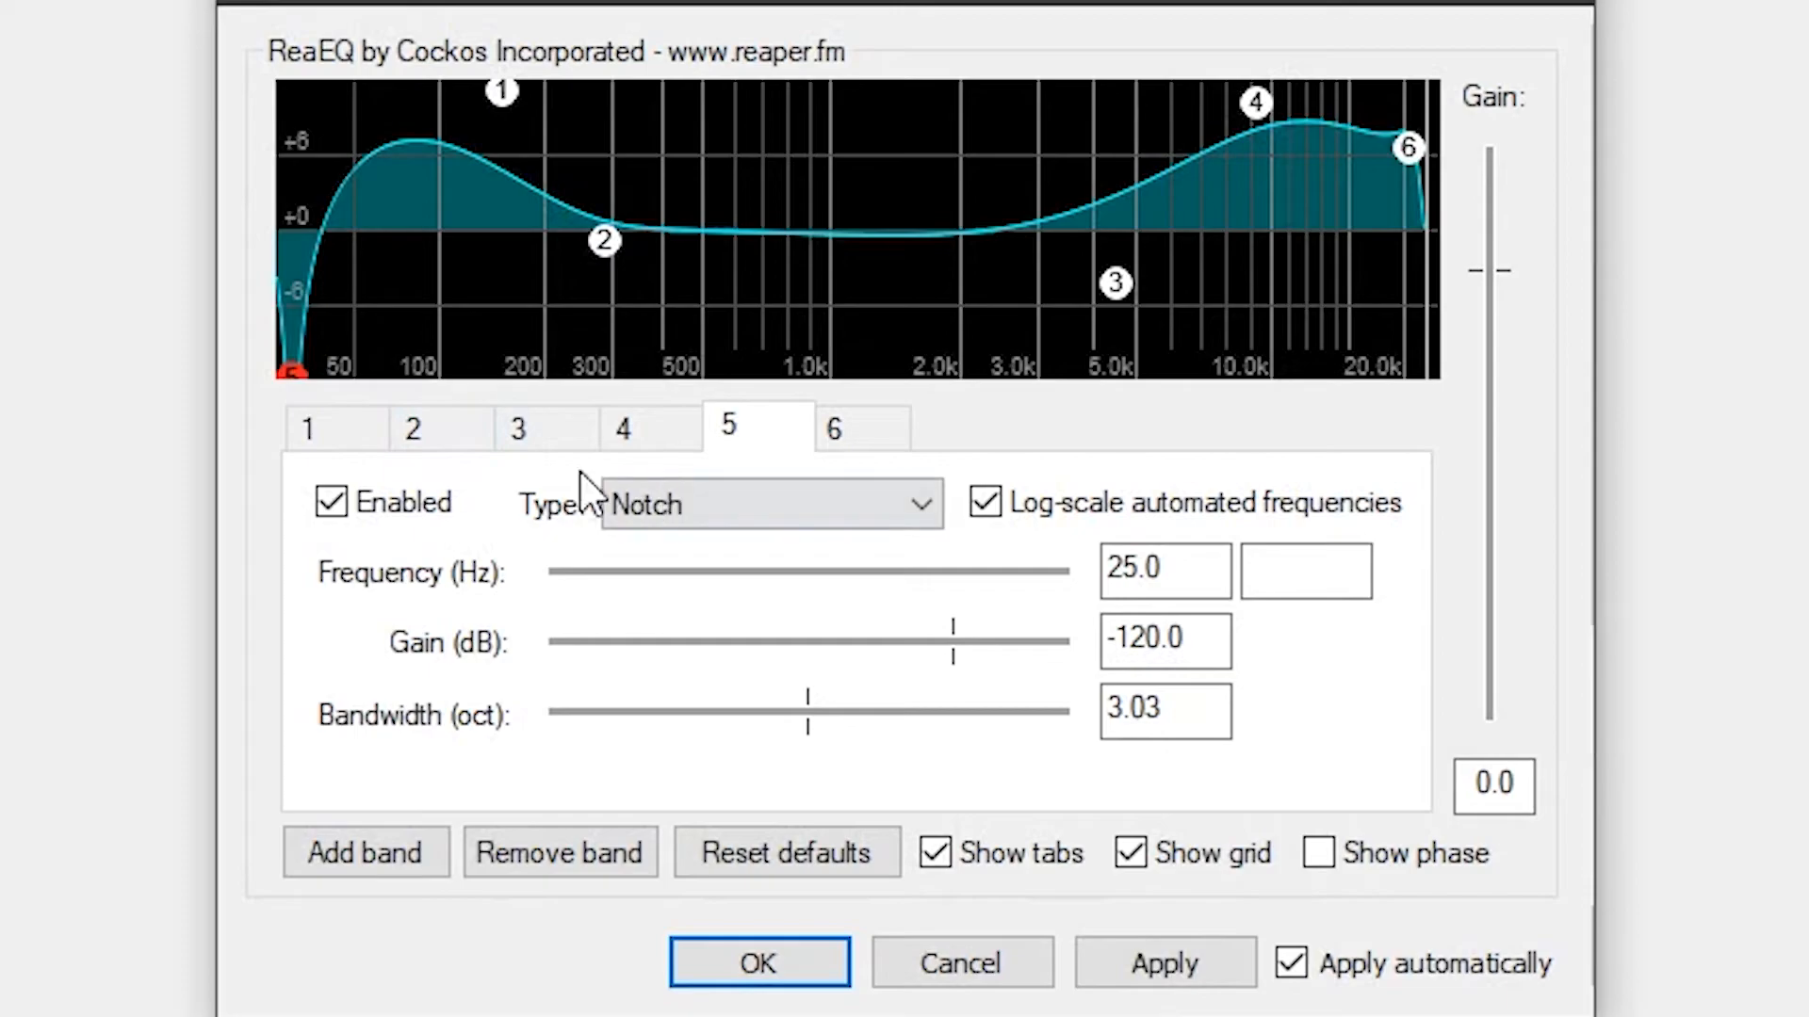
click(714, 497)
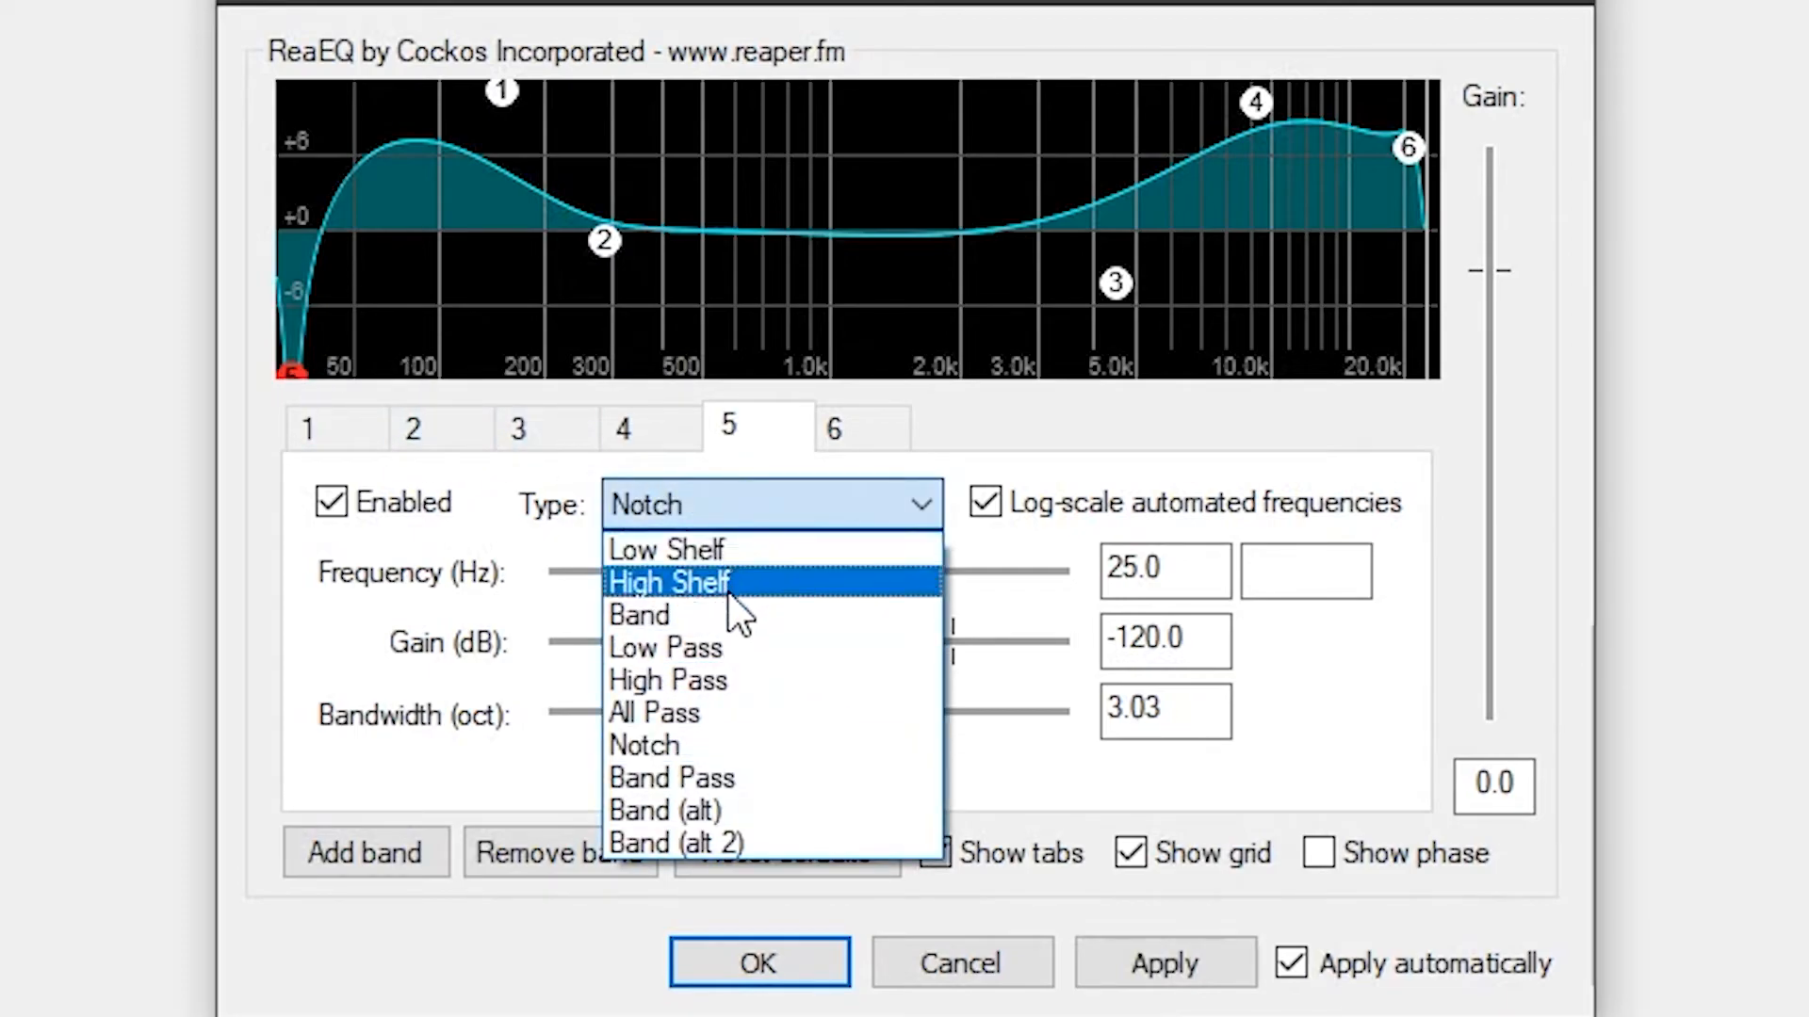
click(676, 708)
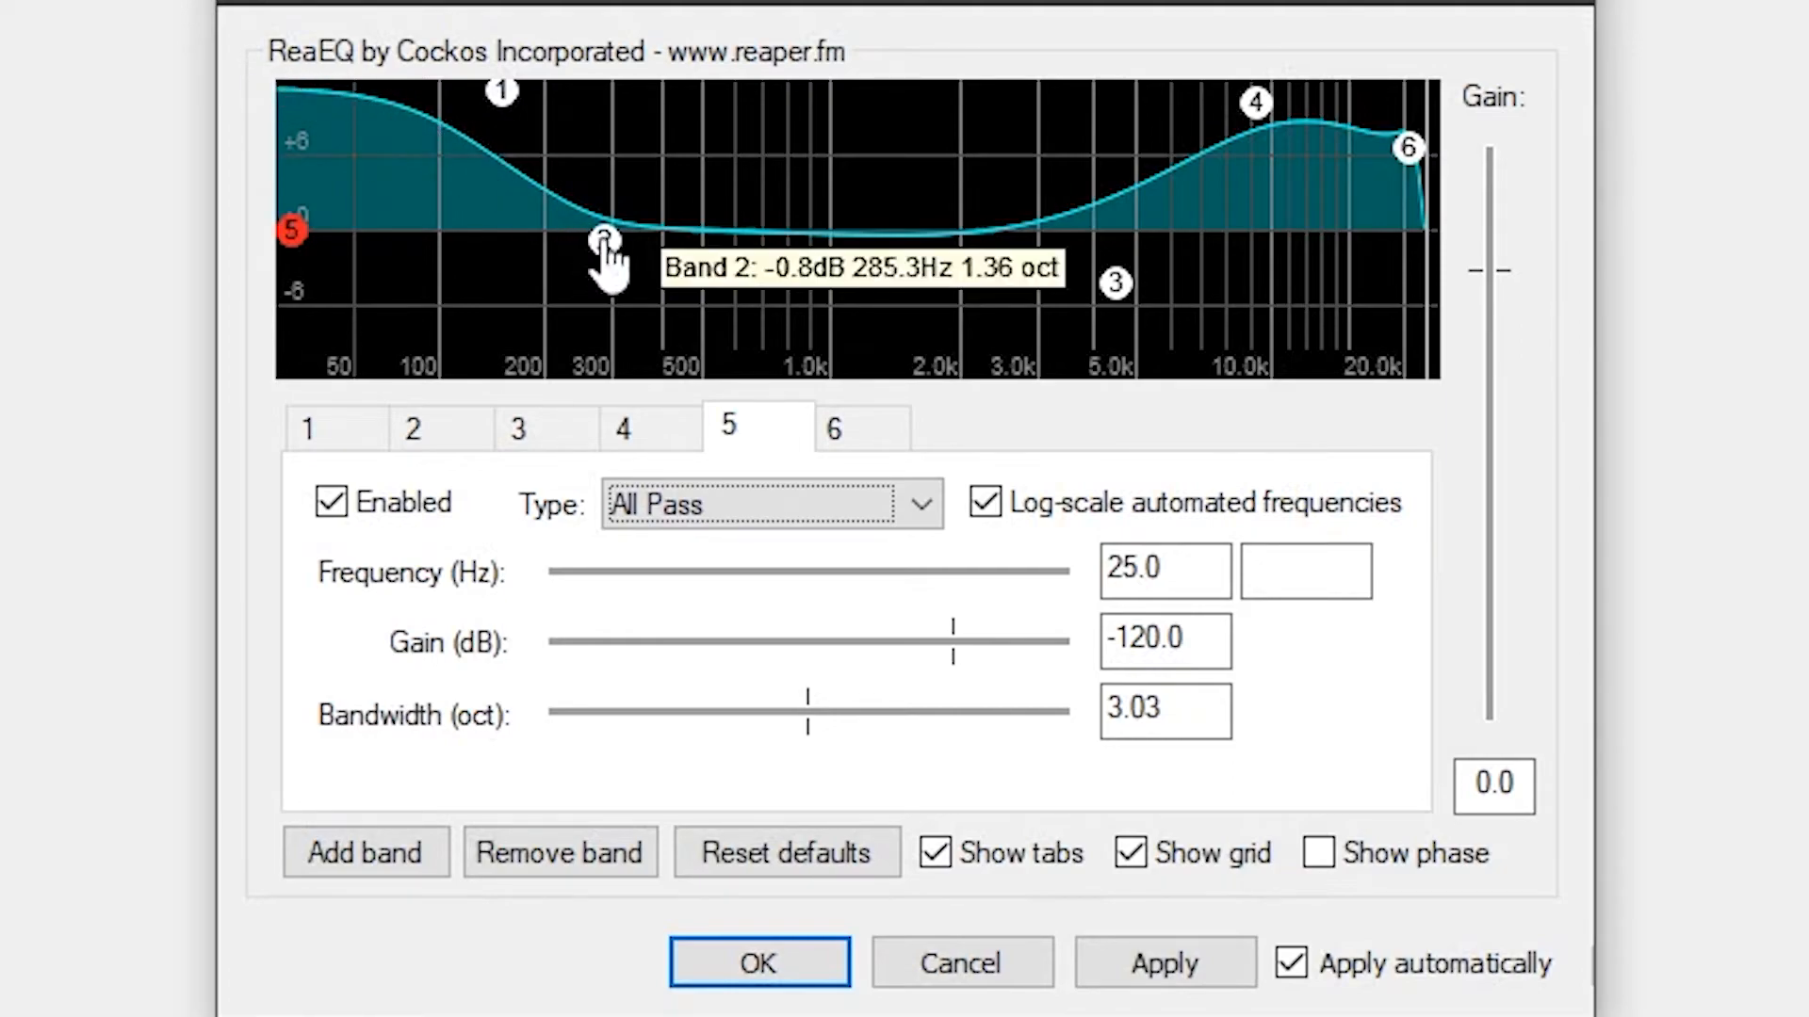
mouse_move(291, 240)
drag(291, 240, 305, 377)
- Set band 5 to the Notch type at 20 Hz and turn off automatic applying of changes
click(680, 499)
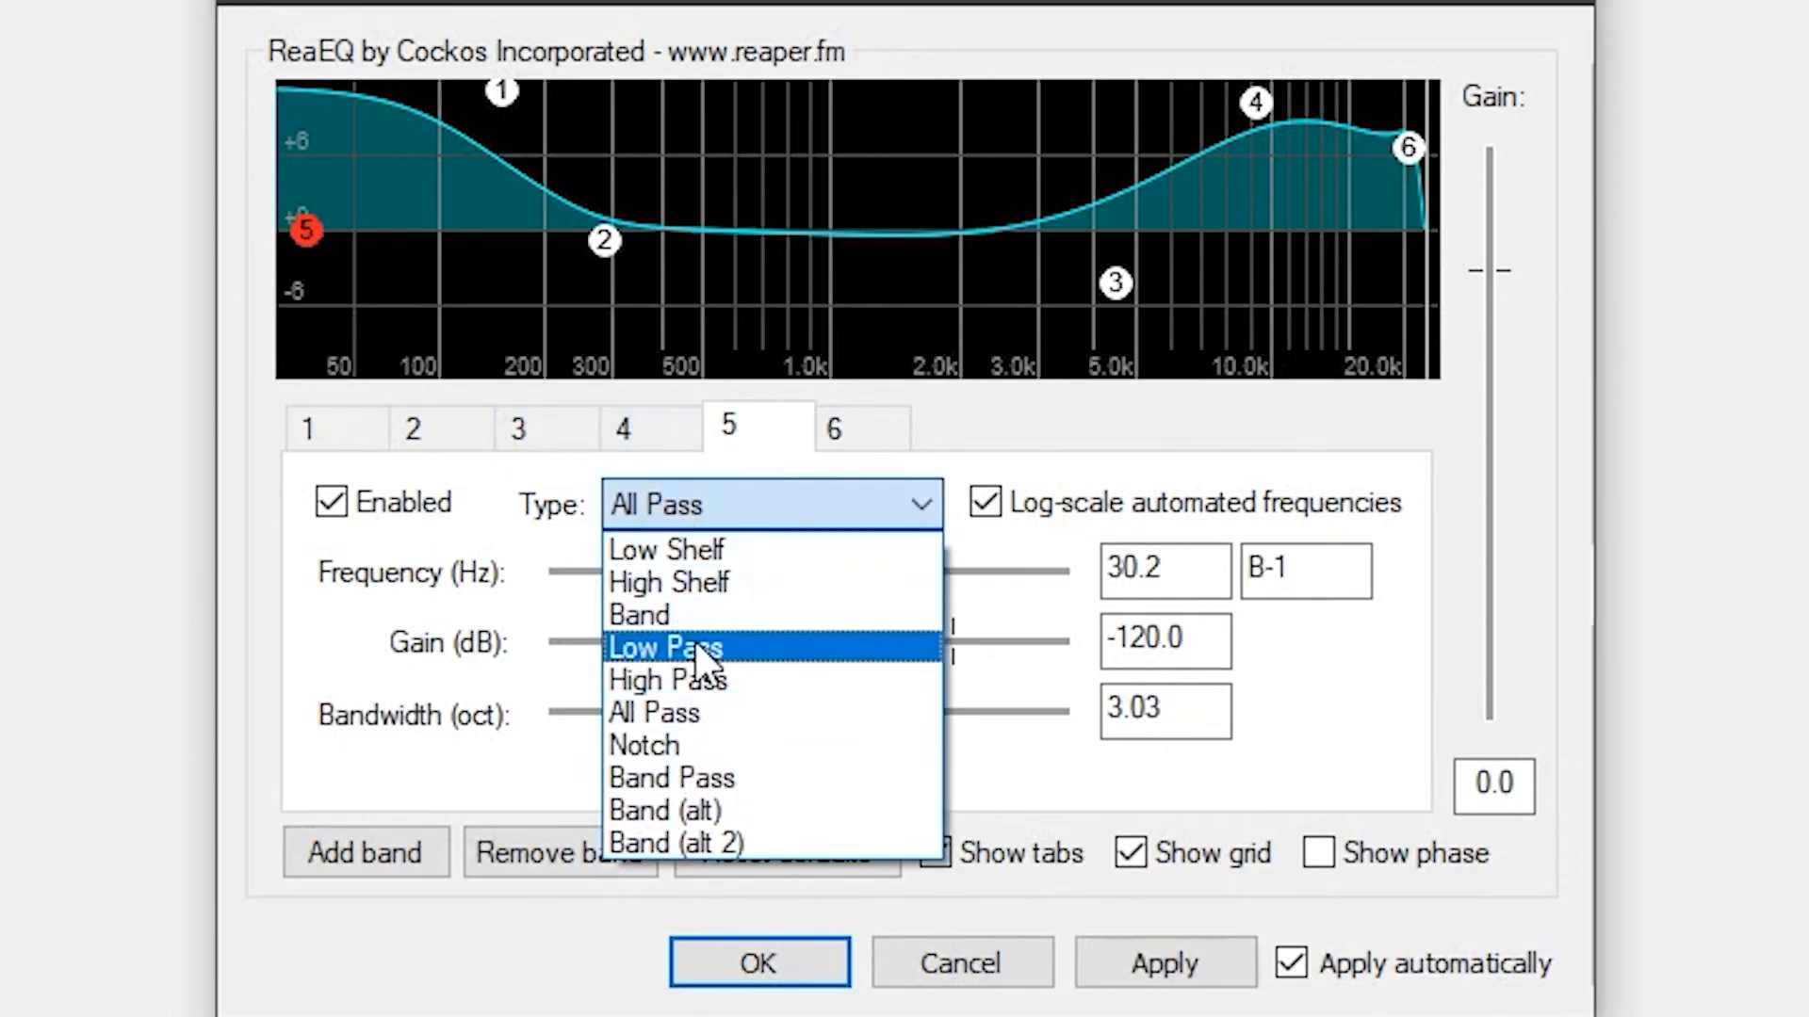
click(672, 749)
drag(314, 383, 242, 436)
click(1291, 963)
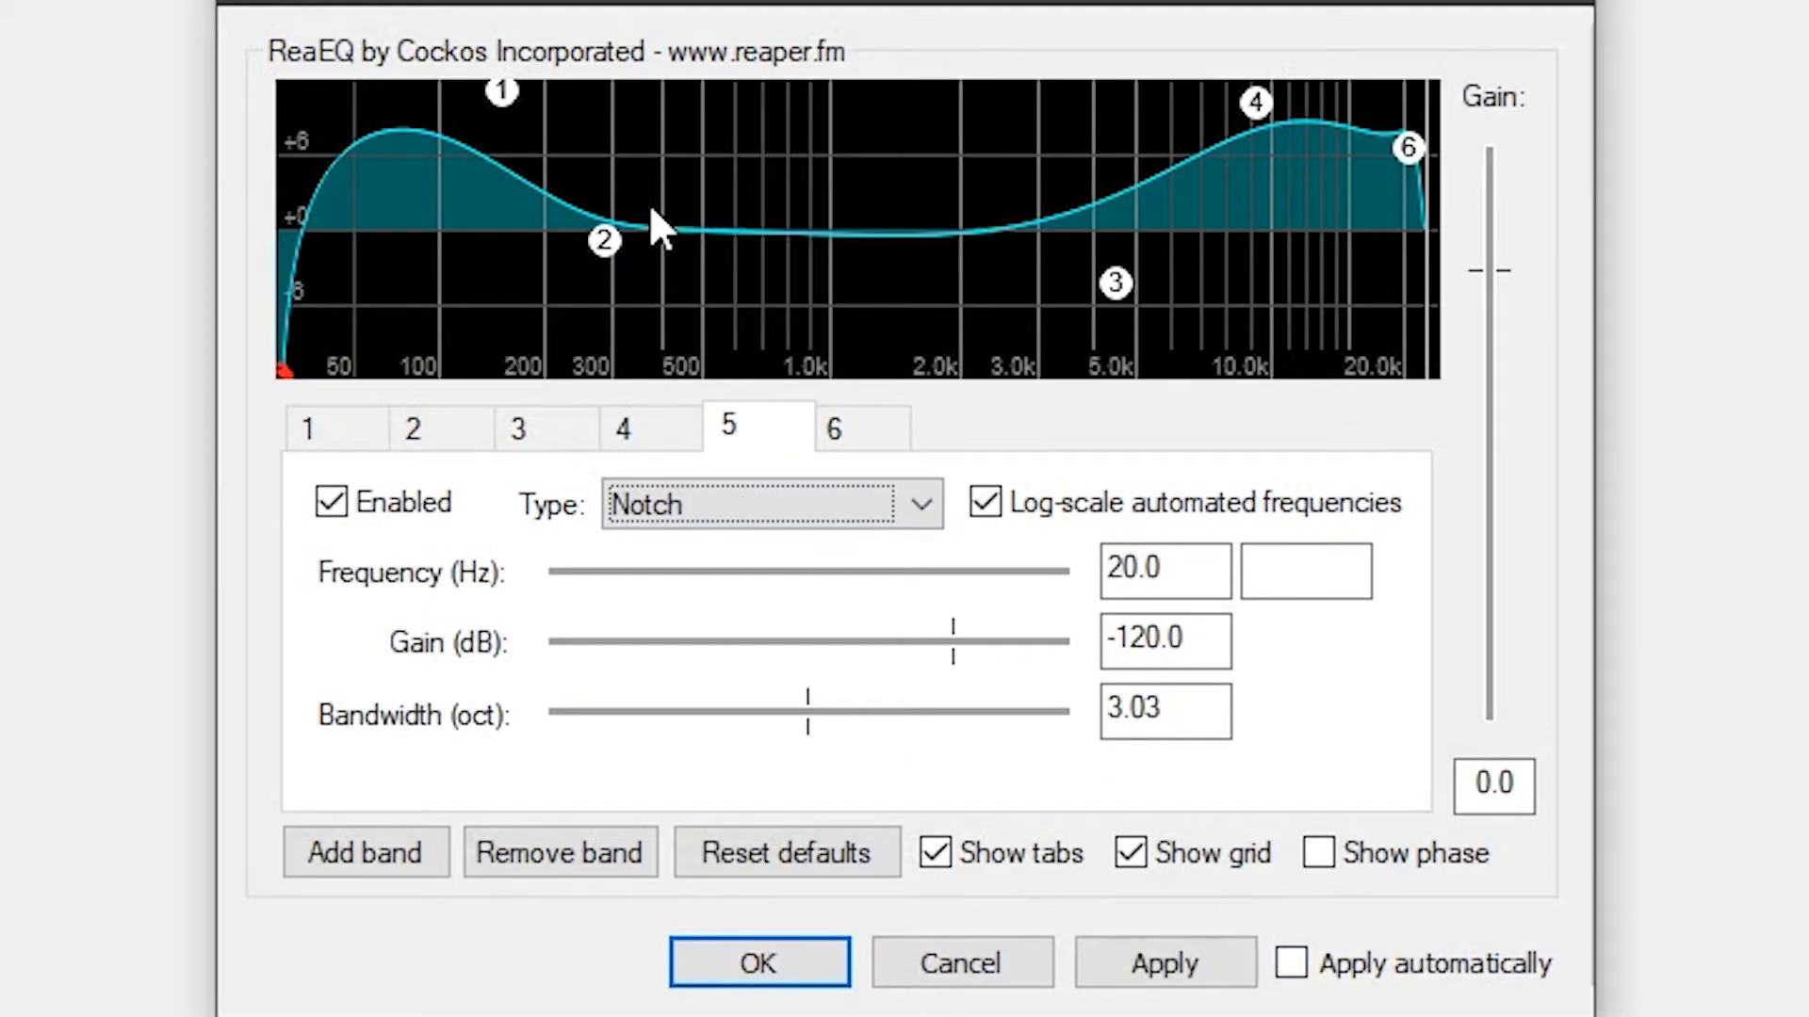
- Try different frequencies and gains for band 2 between about 175 and 189 Hz, from 0 to -3 dB
click(601, 242)
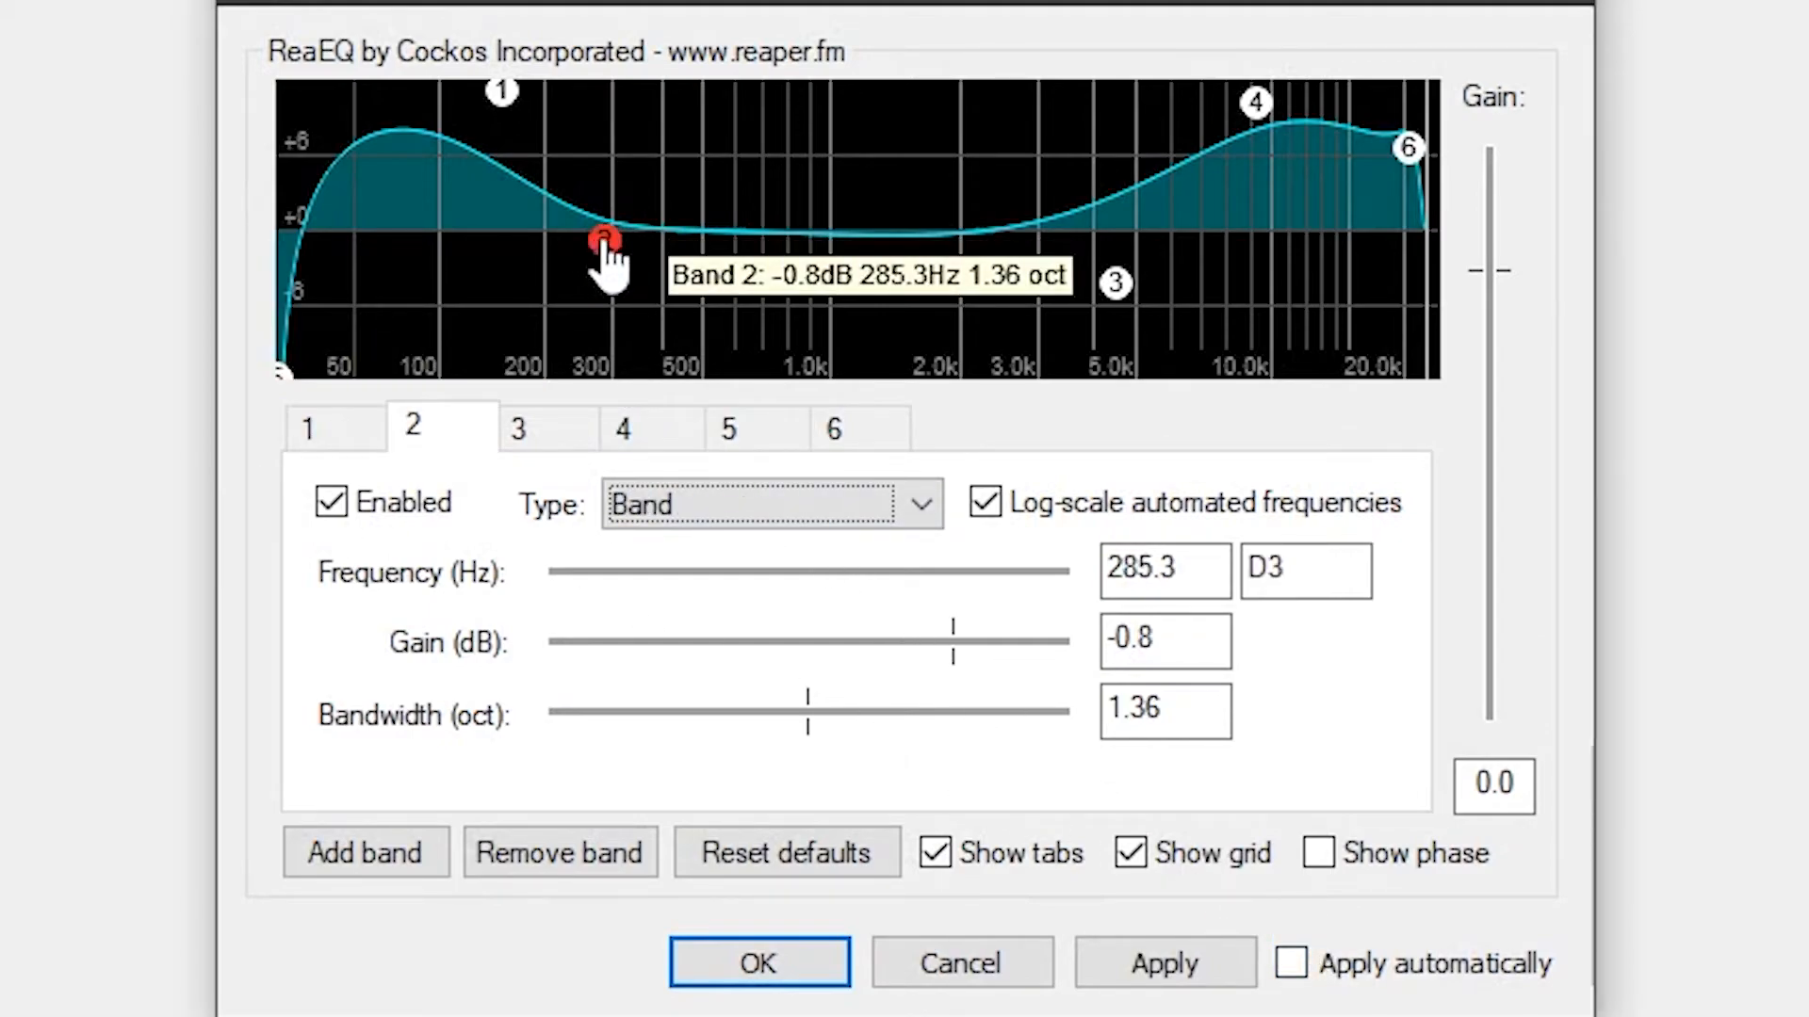
drag(604, 243, 532, 287)
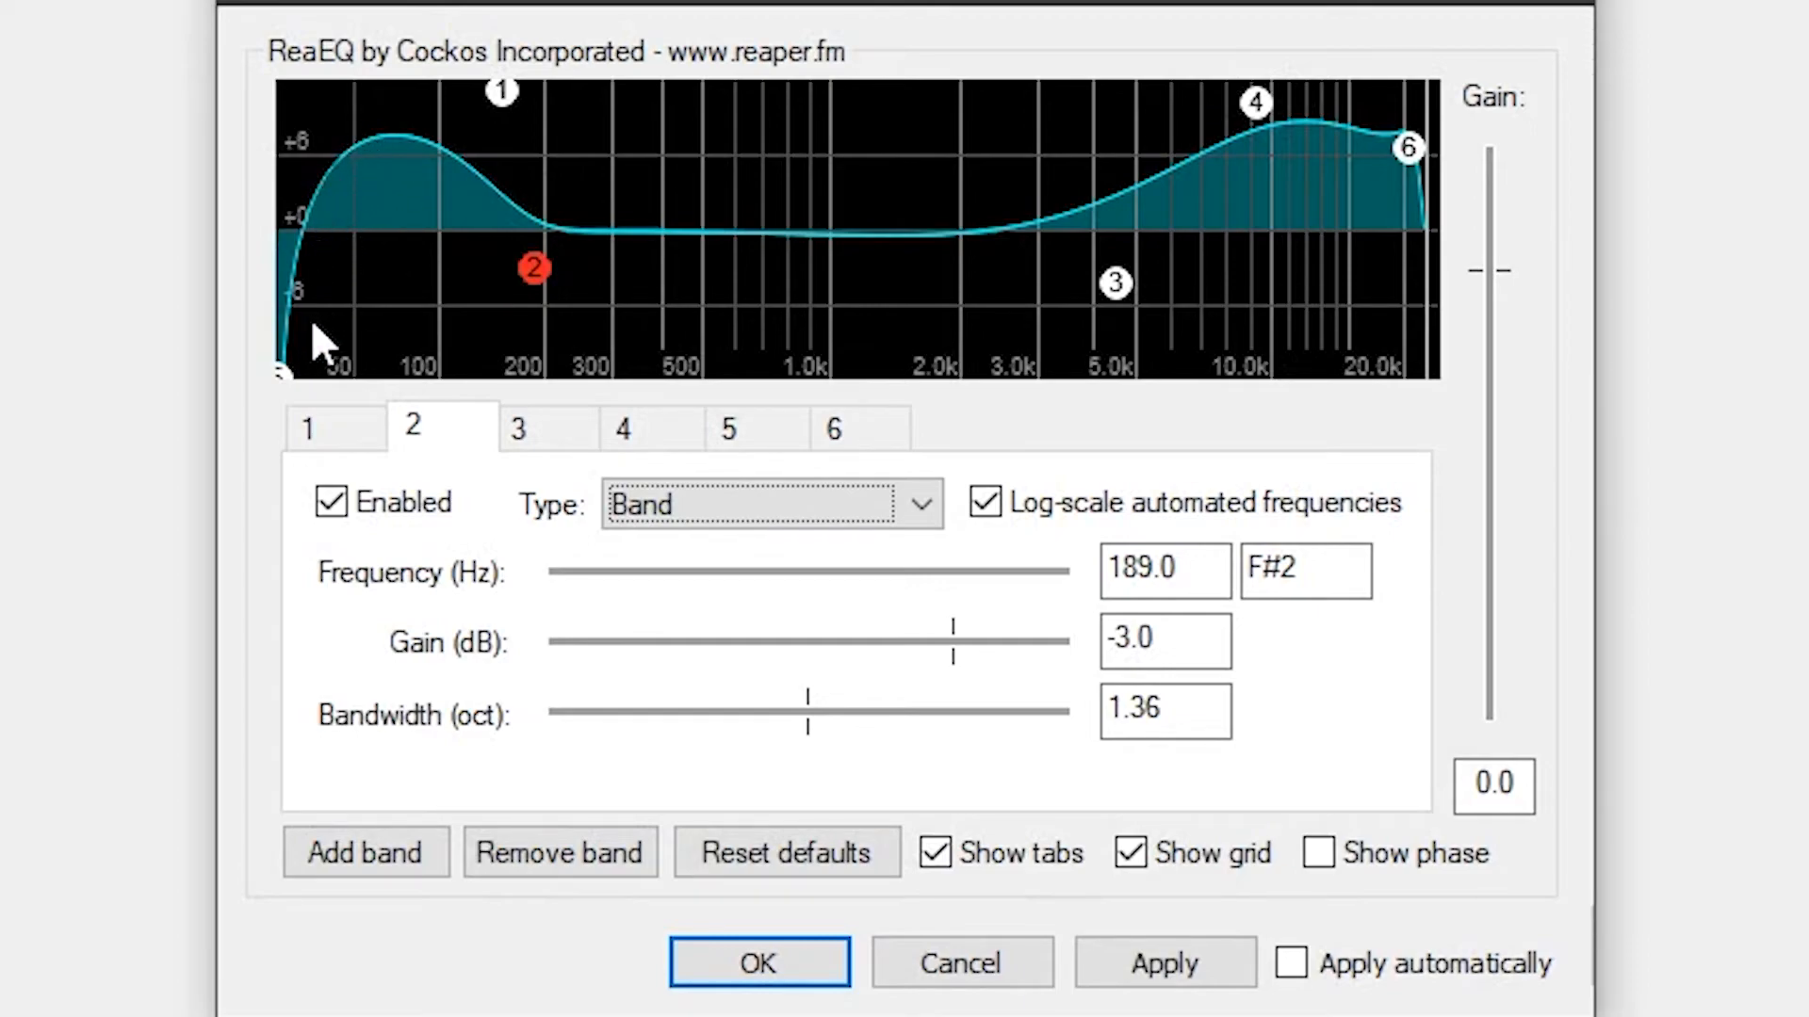
mouse_move(535, 272)
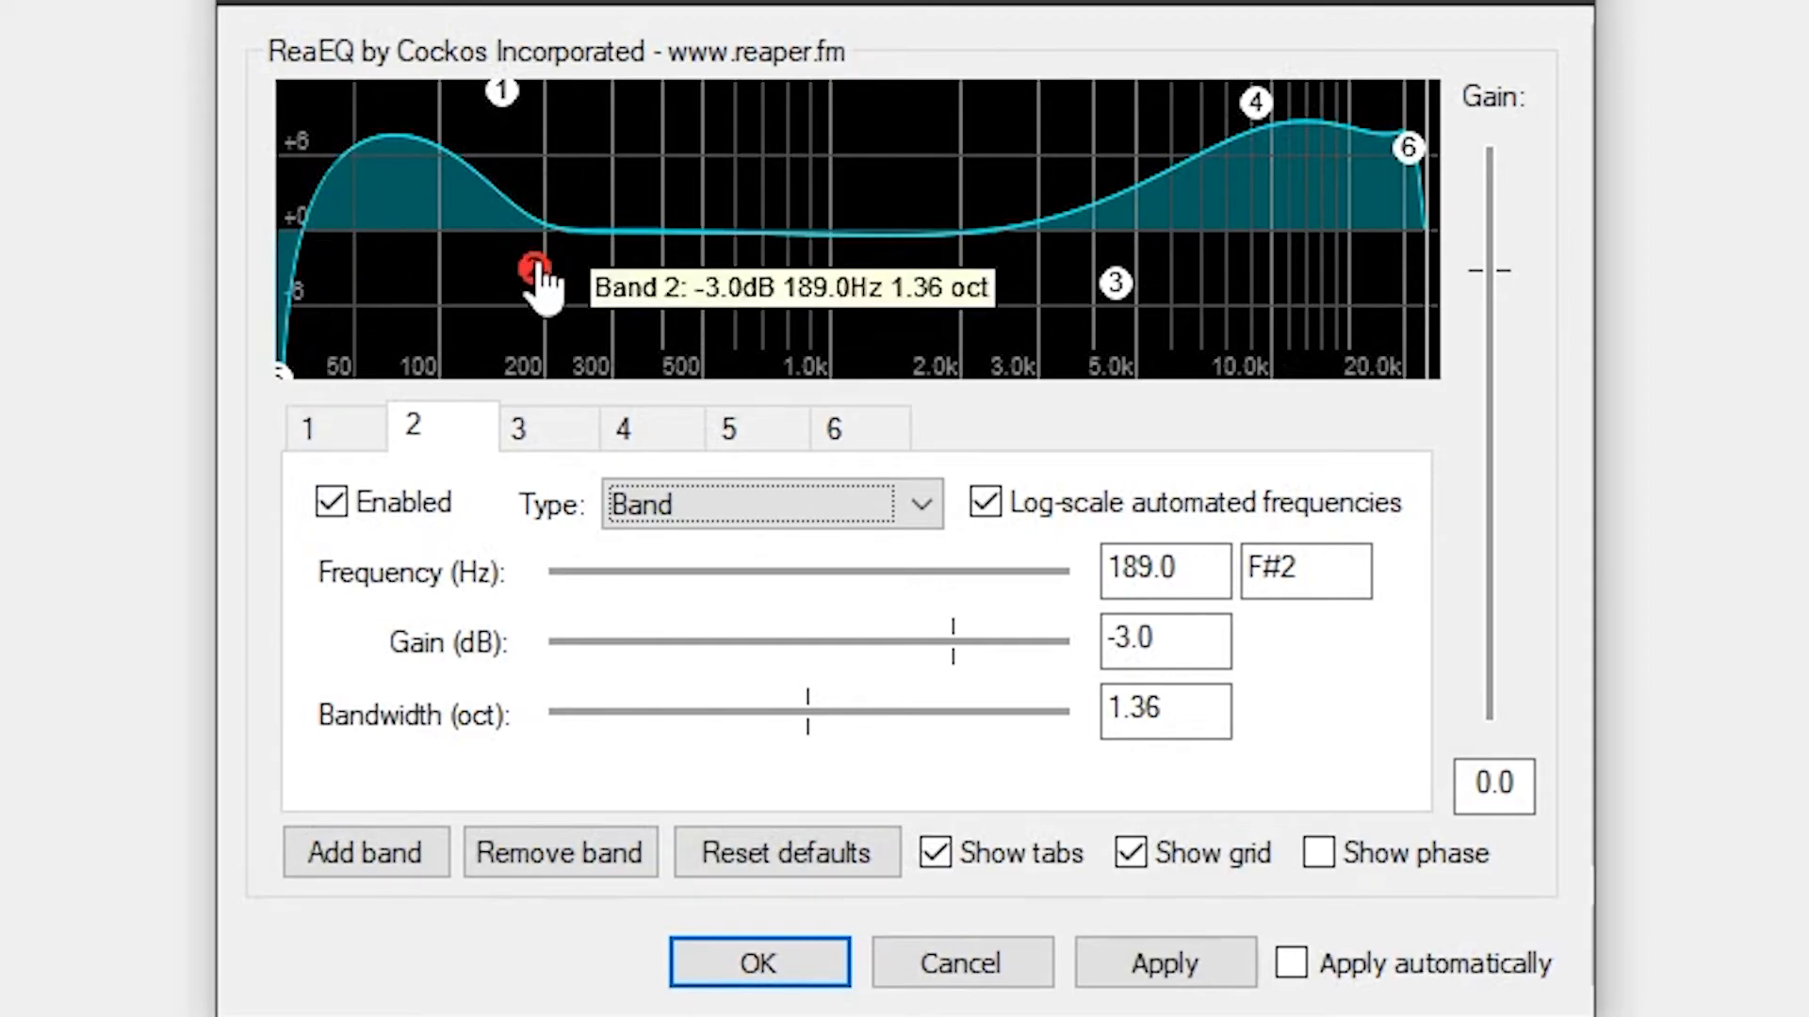
drag(535, 272, 534, 230)
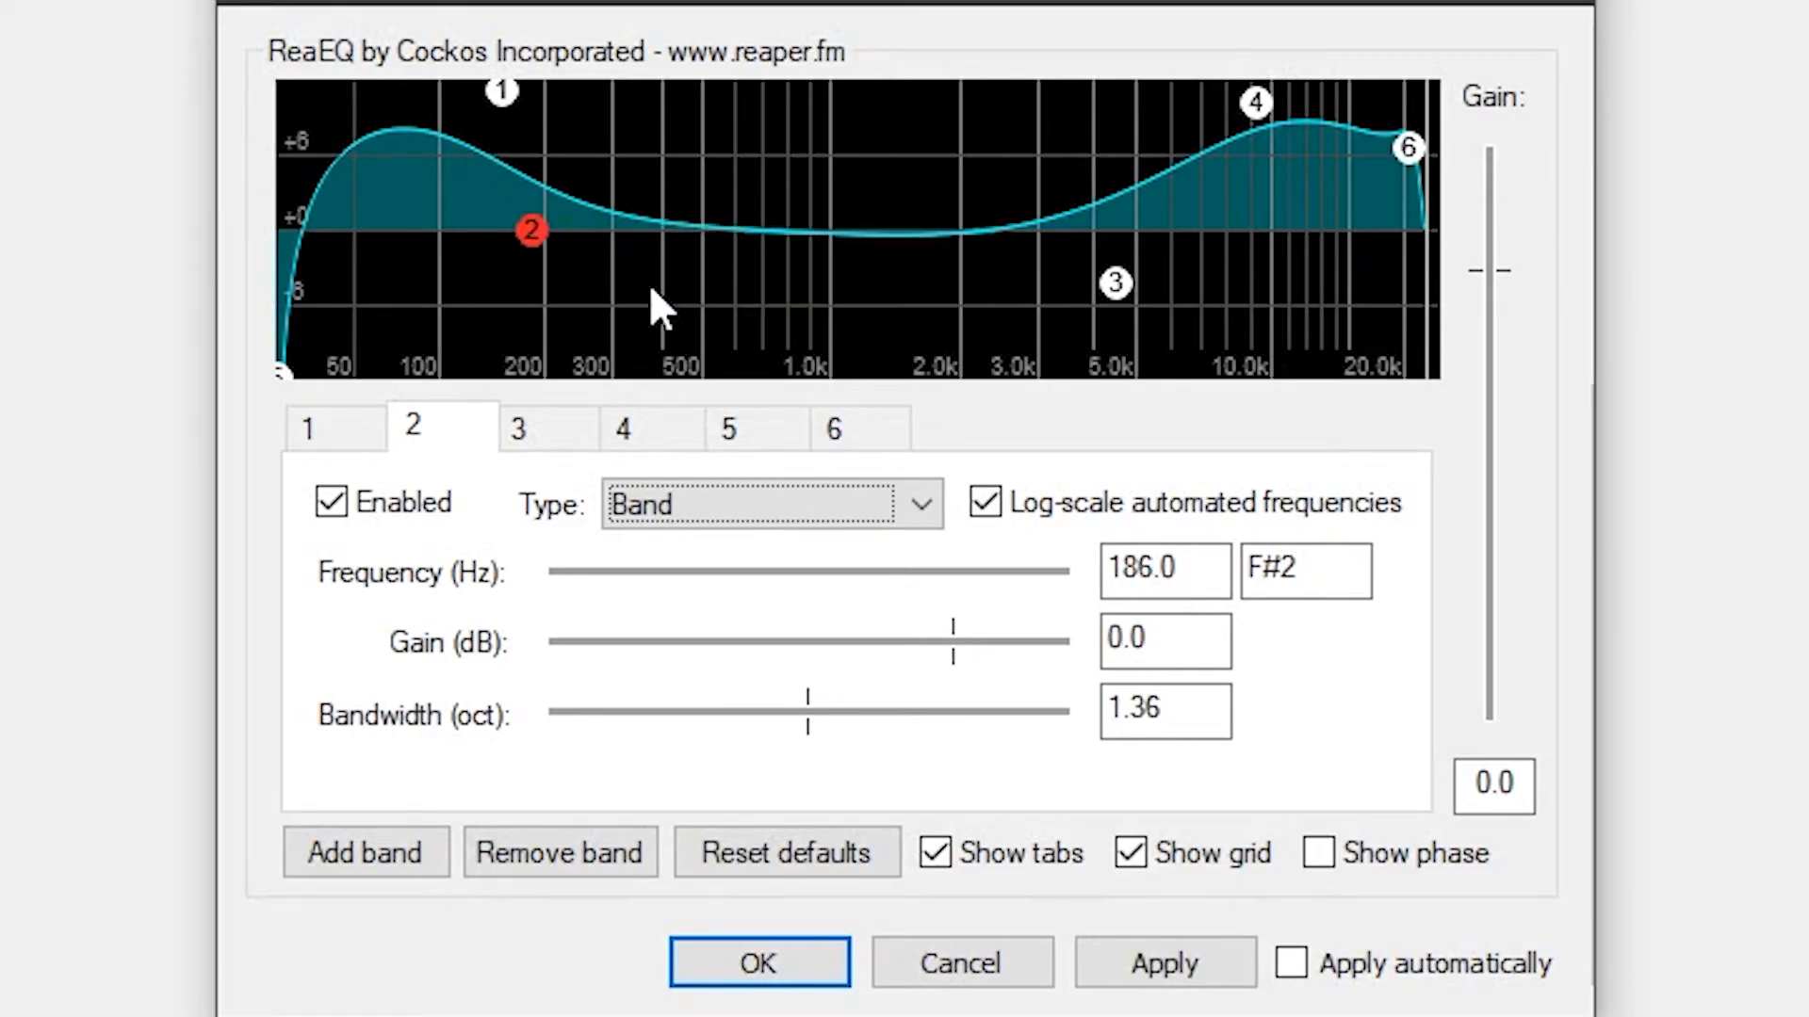
mouse_move(539, 235)
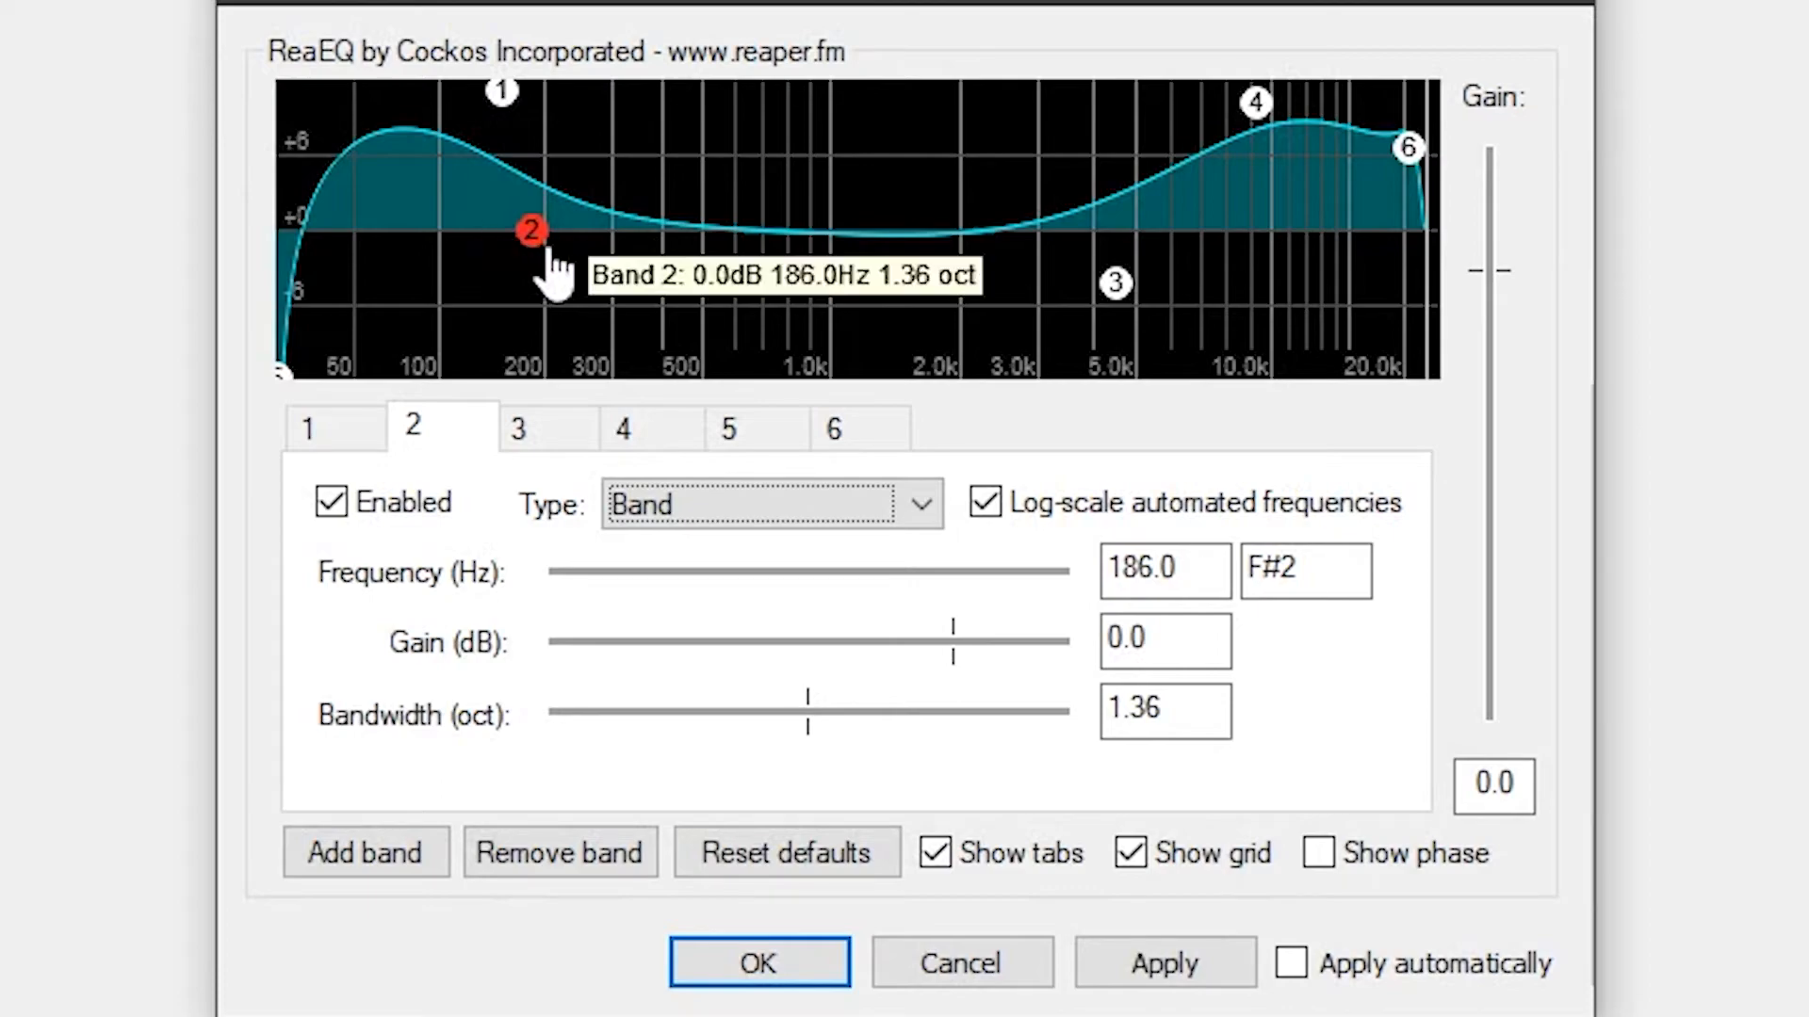
drag(541, 241, 529, 276)
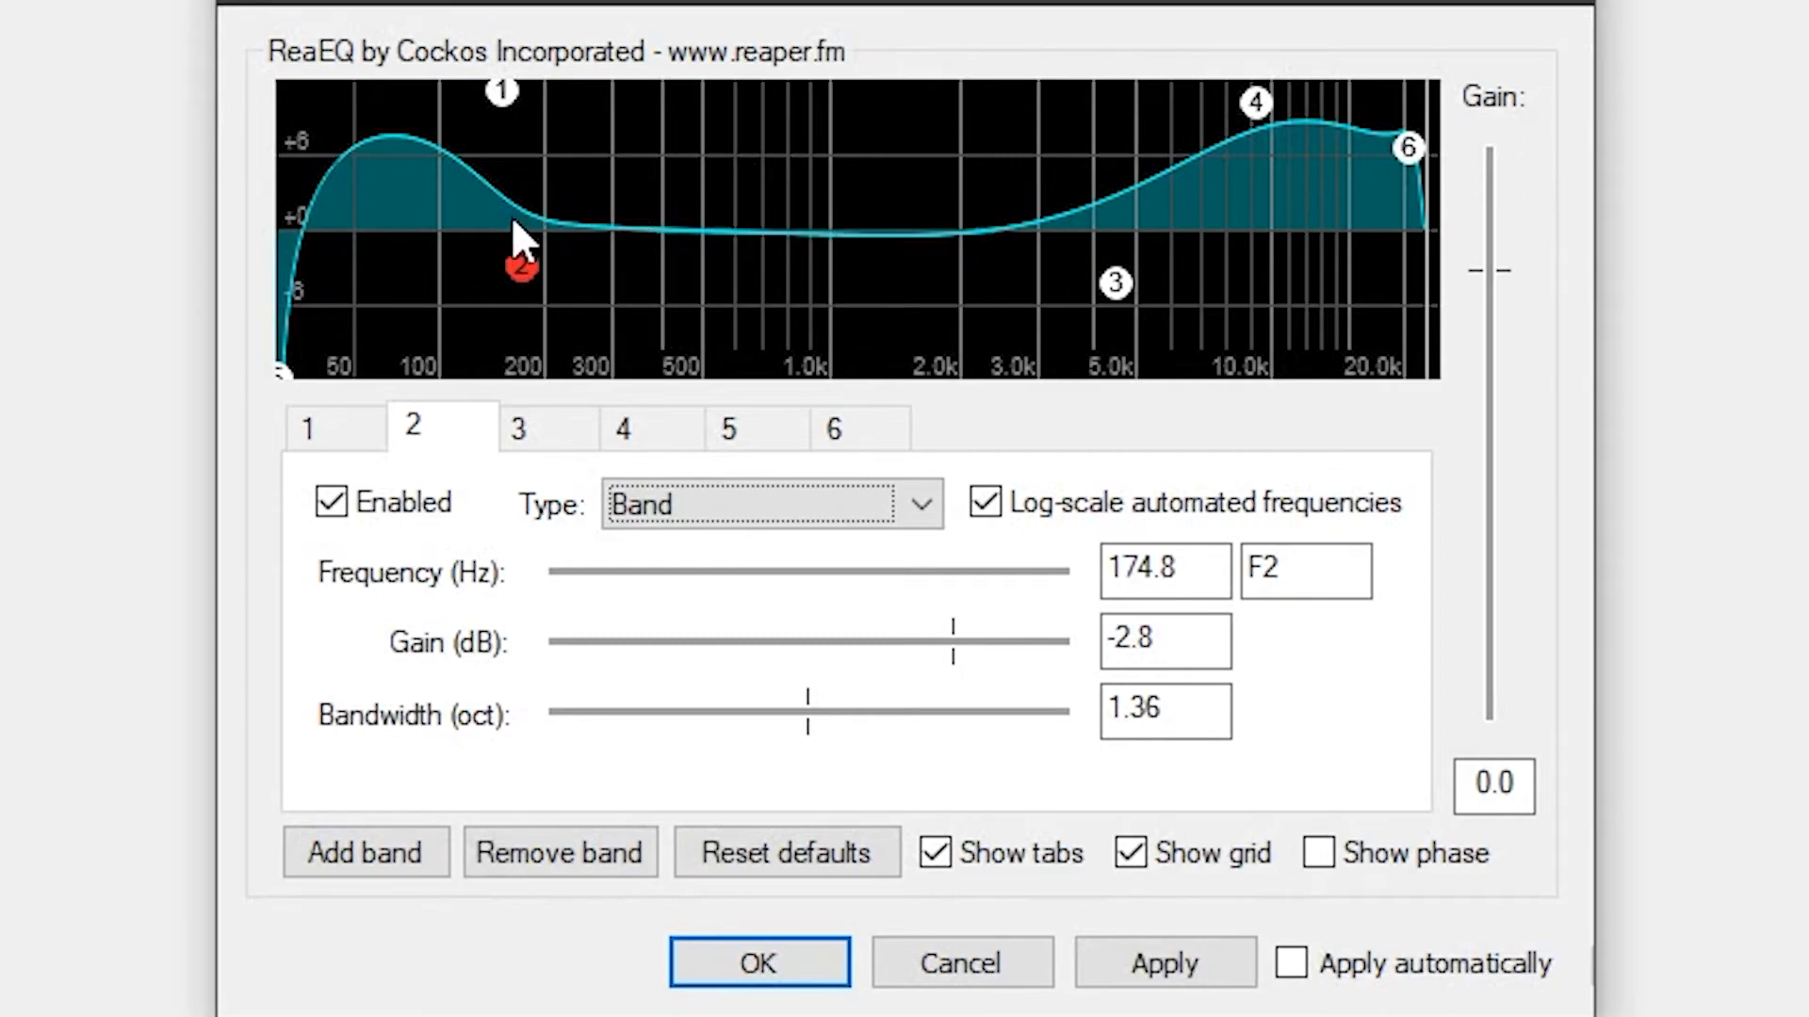
mouse_move(517, 271)
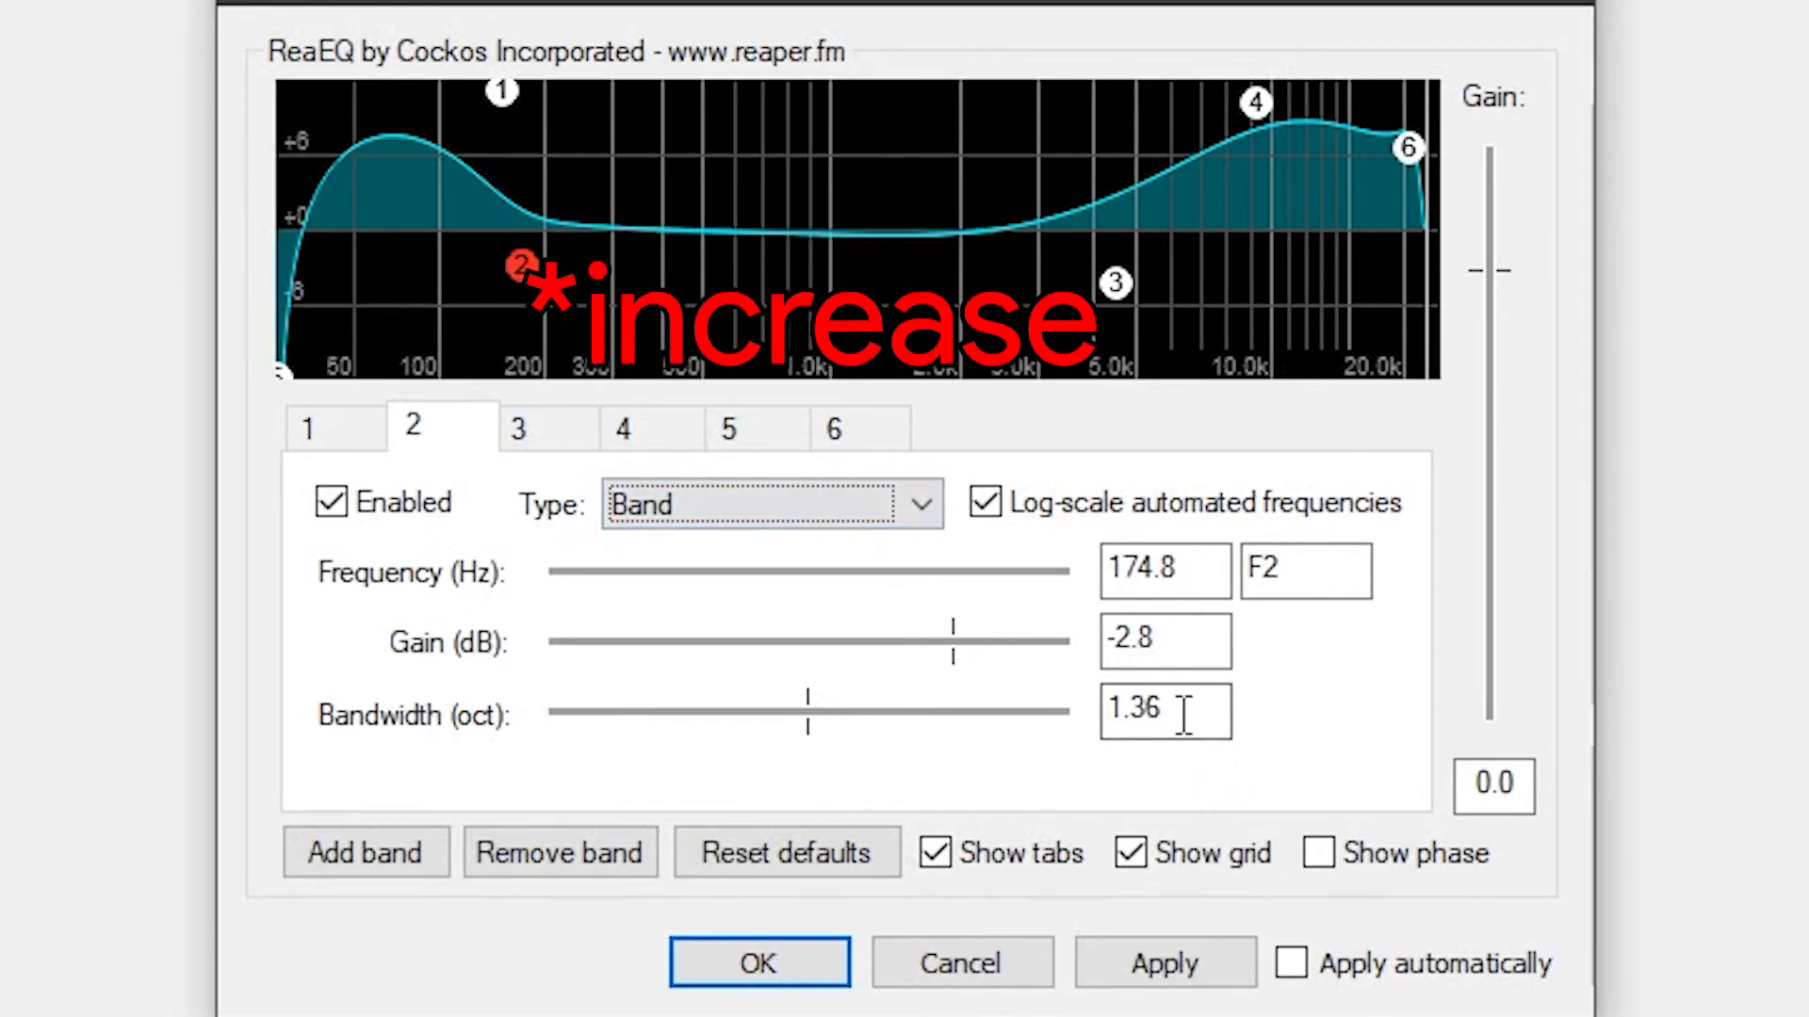
- Narrow band 2's bandwidth to 1.20 octaves and place it at about 198 Hz with a gain of about -2.8 dB
drag(530, 281, 701, 179)
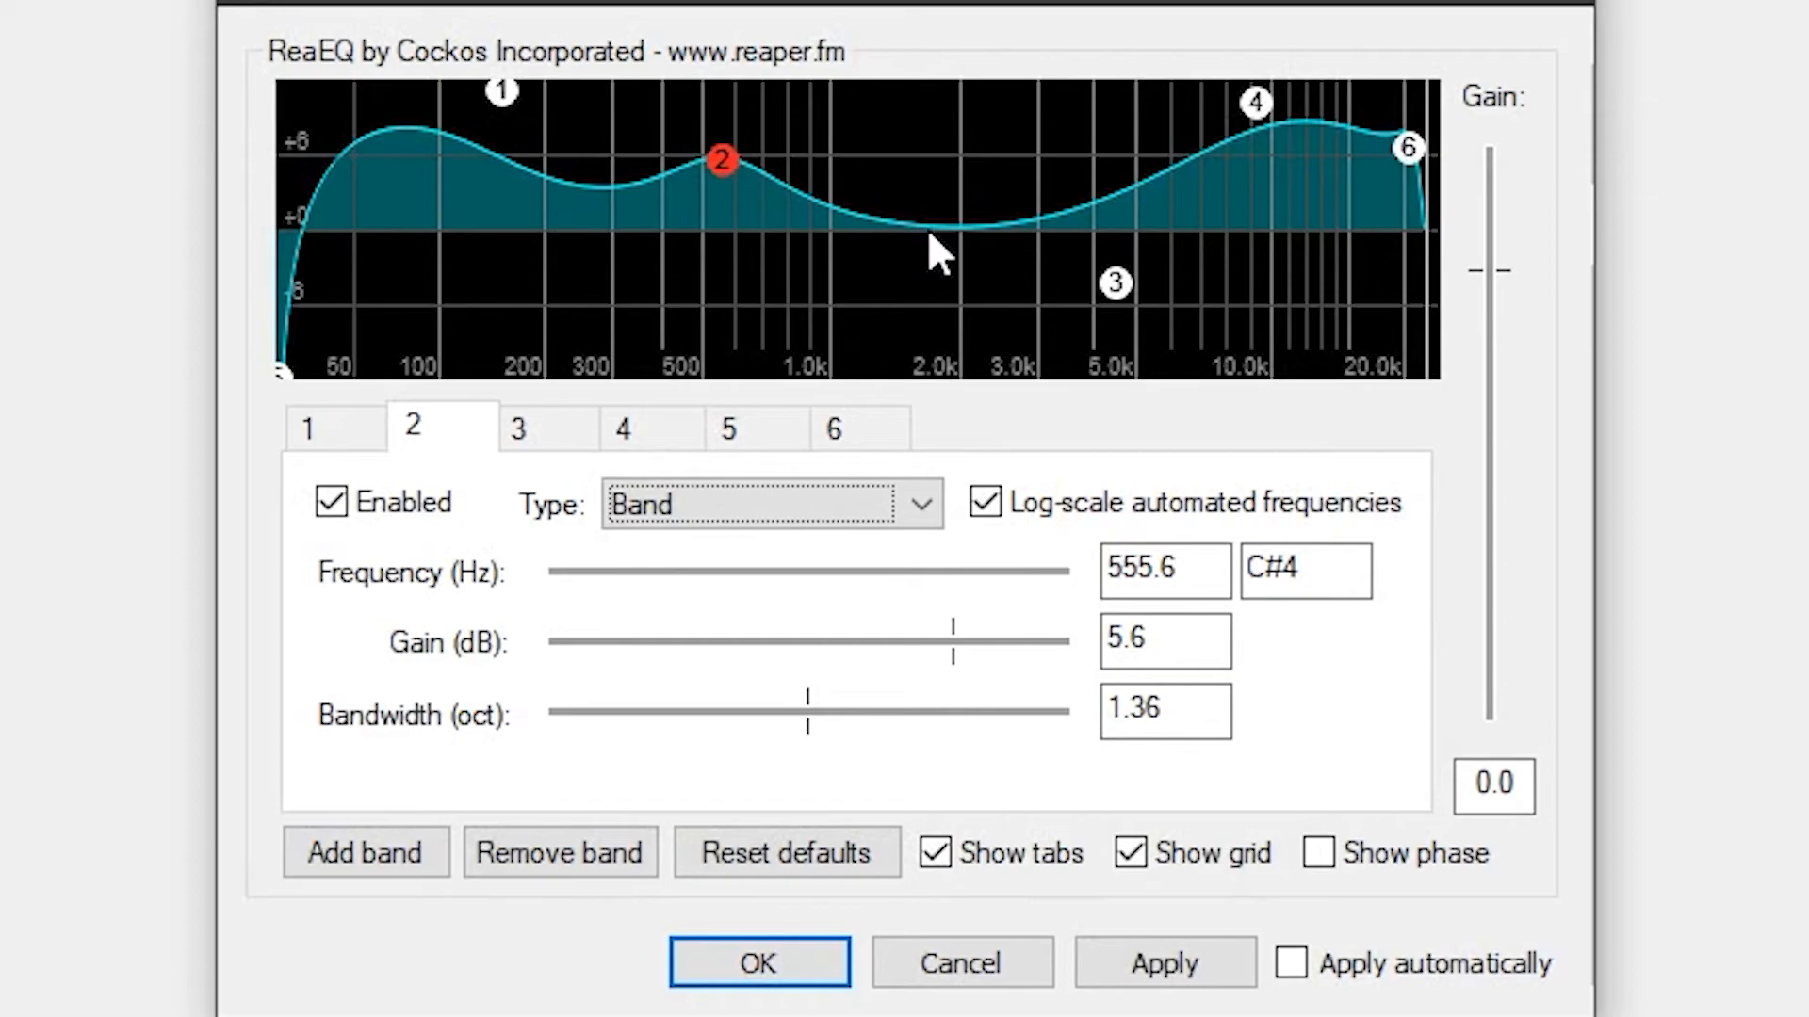
drag(706, 697, 737, 726)
drag(720, 162, 541, 265)
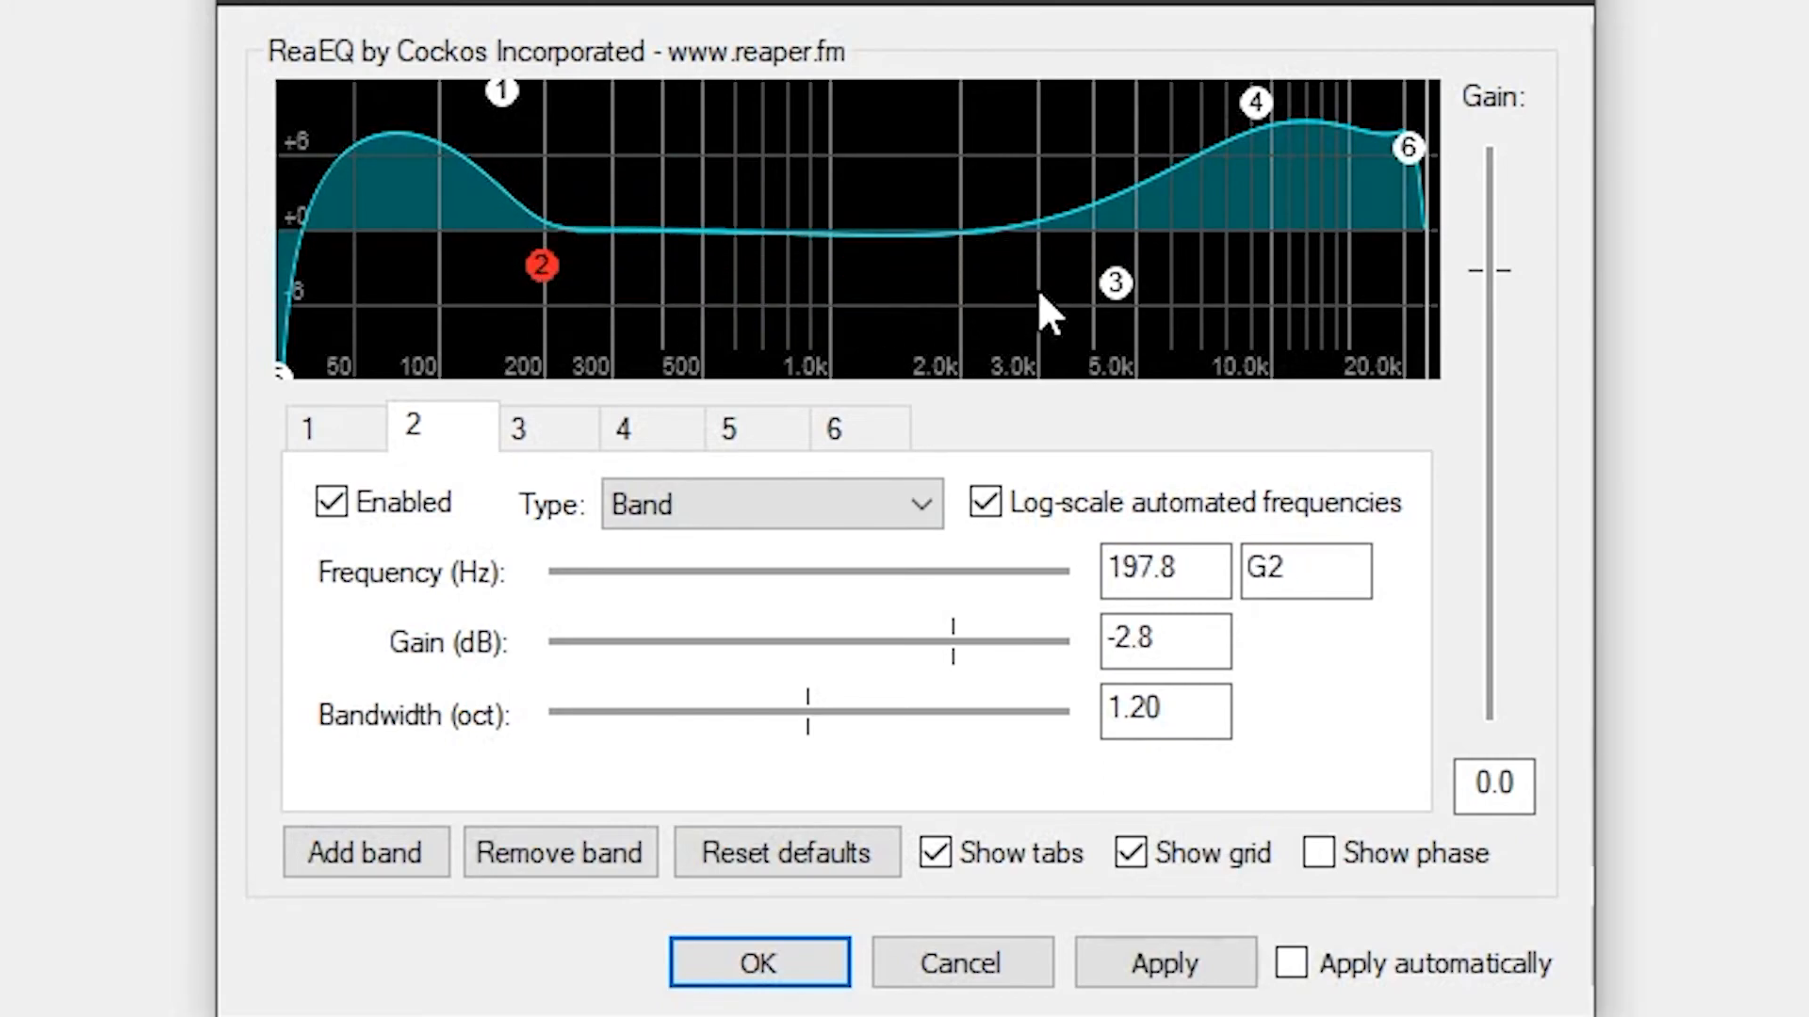
- Examine the frequency, gain and bandwidth settings of bands 3 and 4
click(1126, 282)
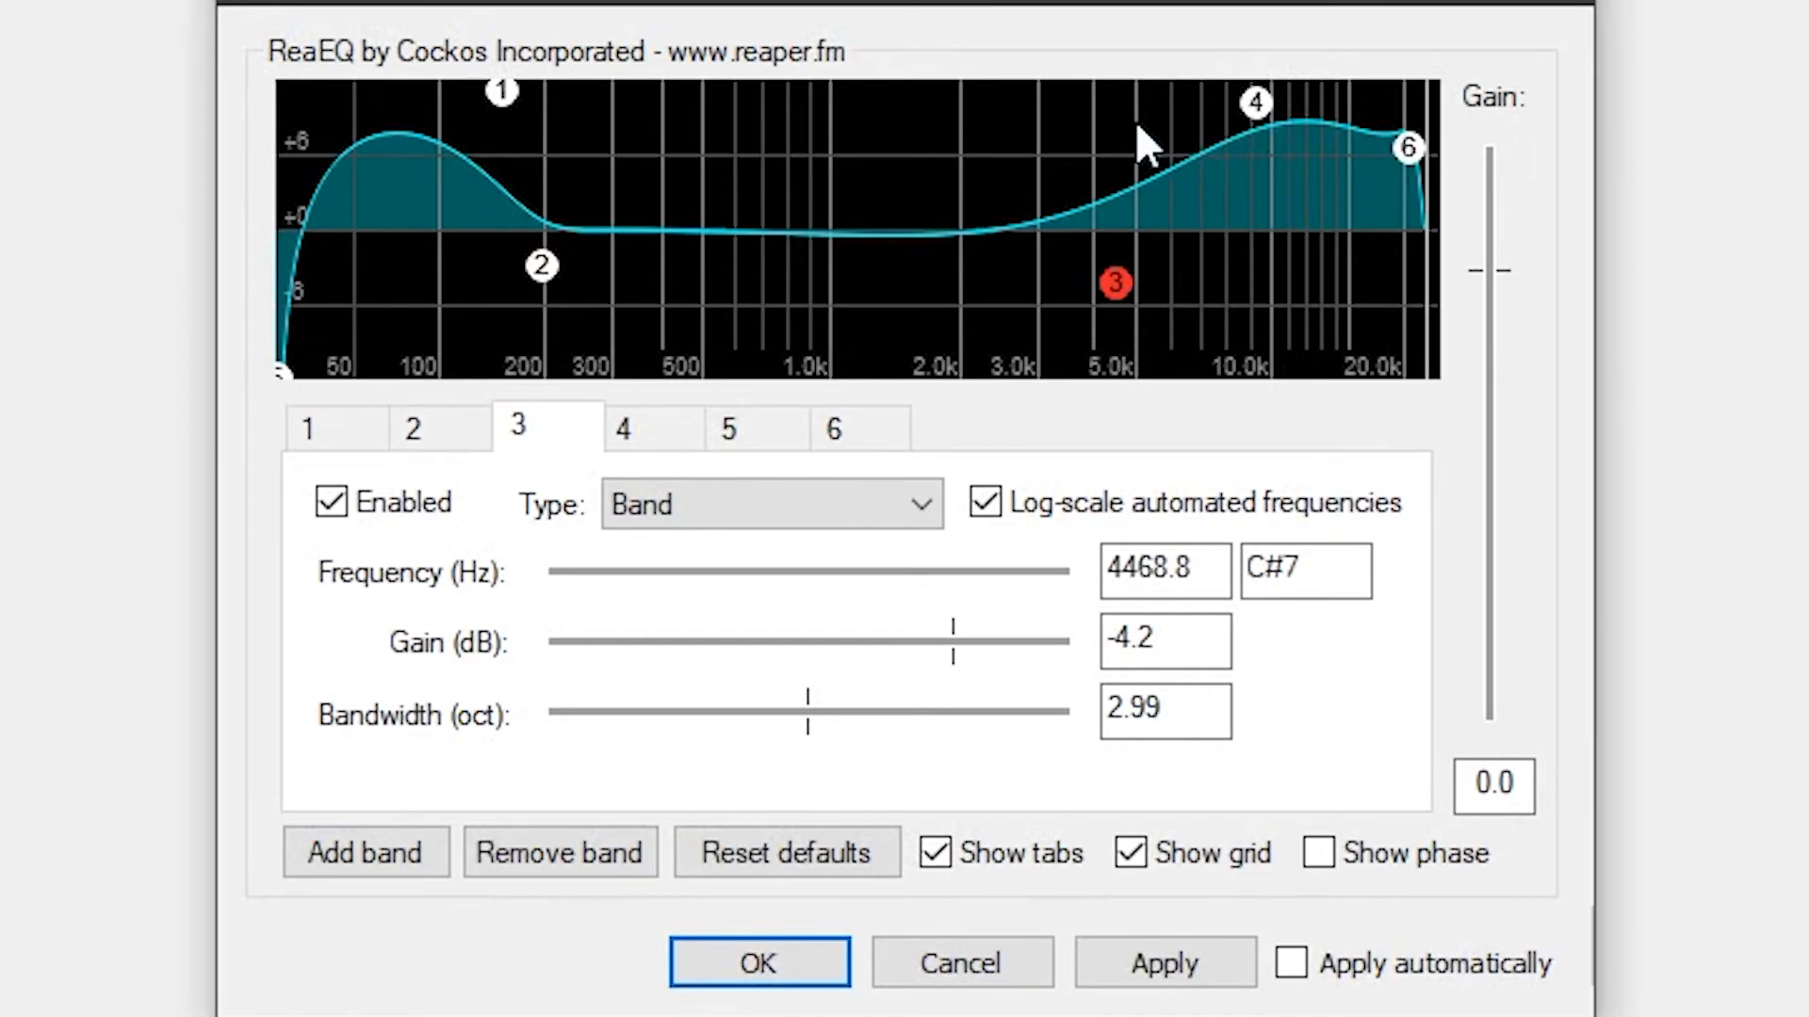
mouse_move(1263, 111)
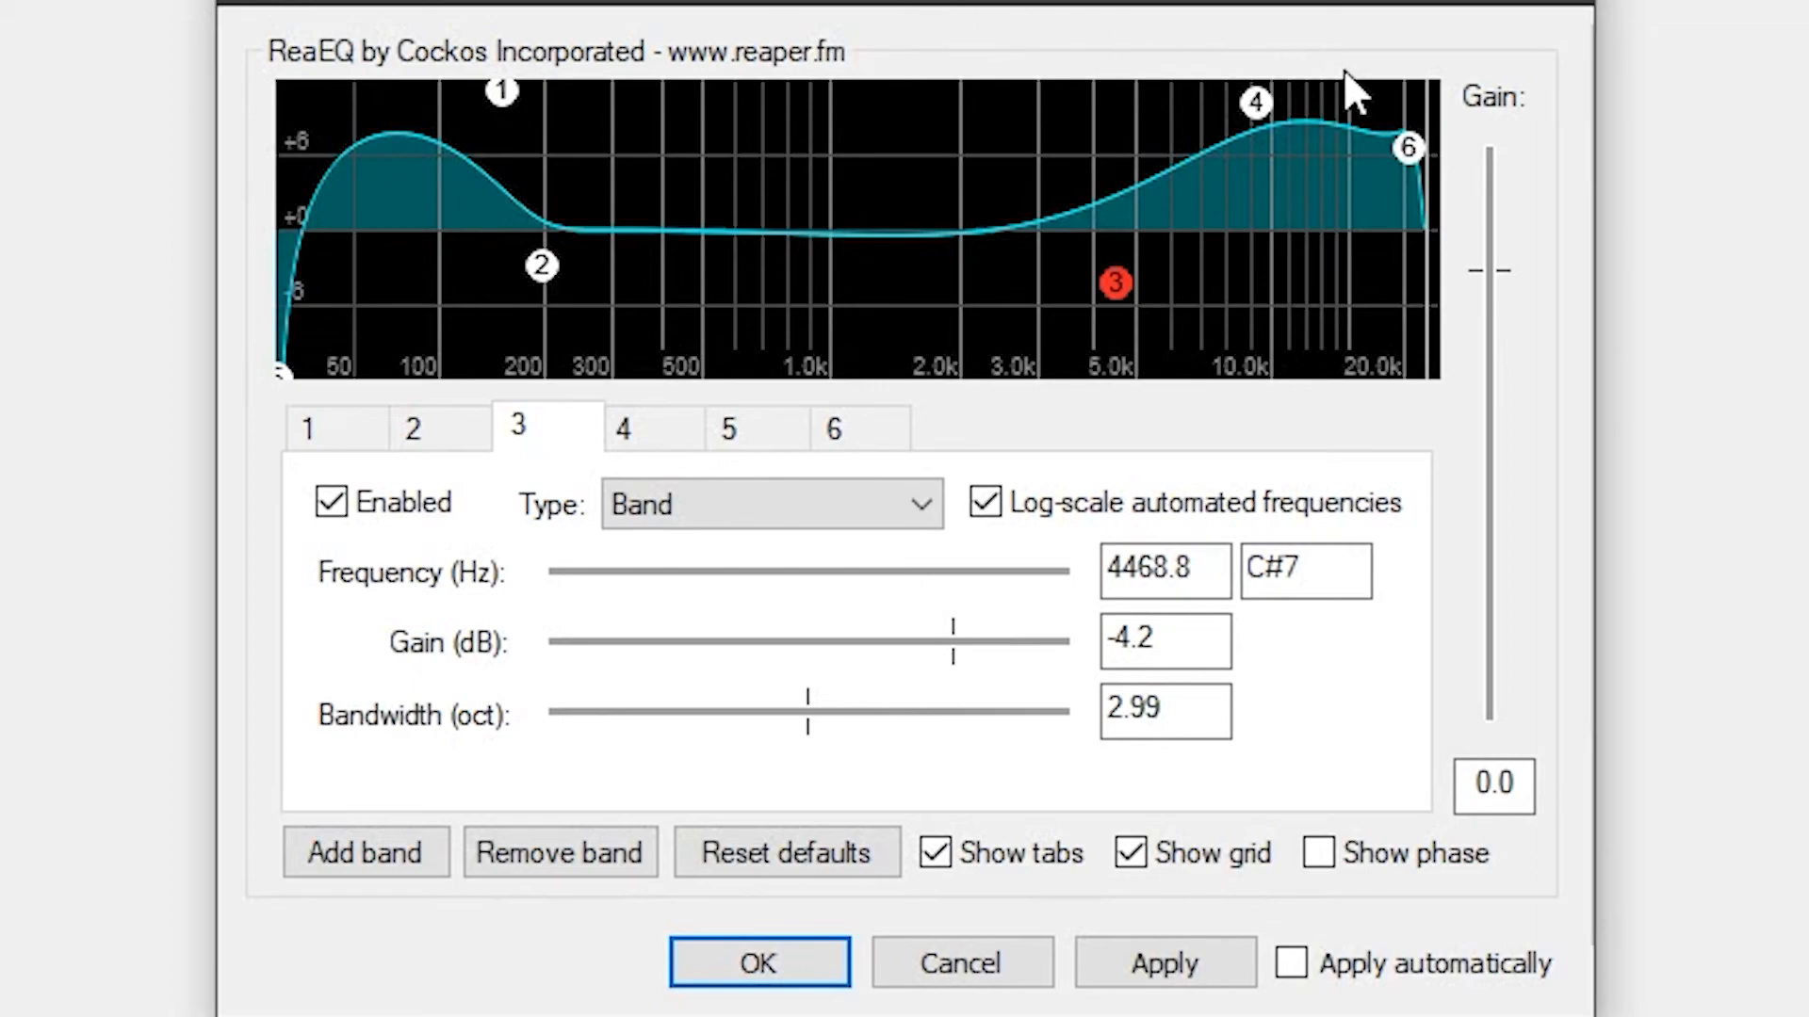
click(1256, 100)
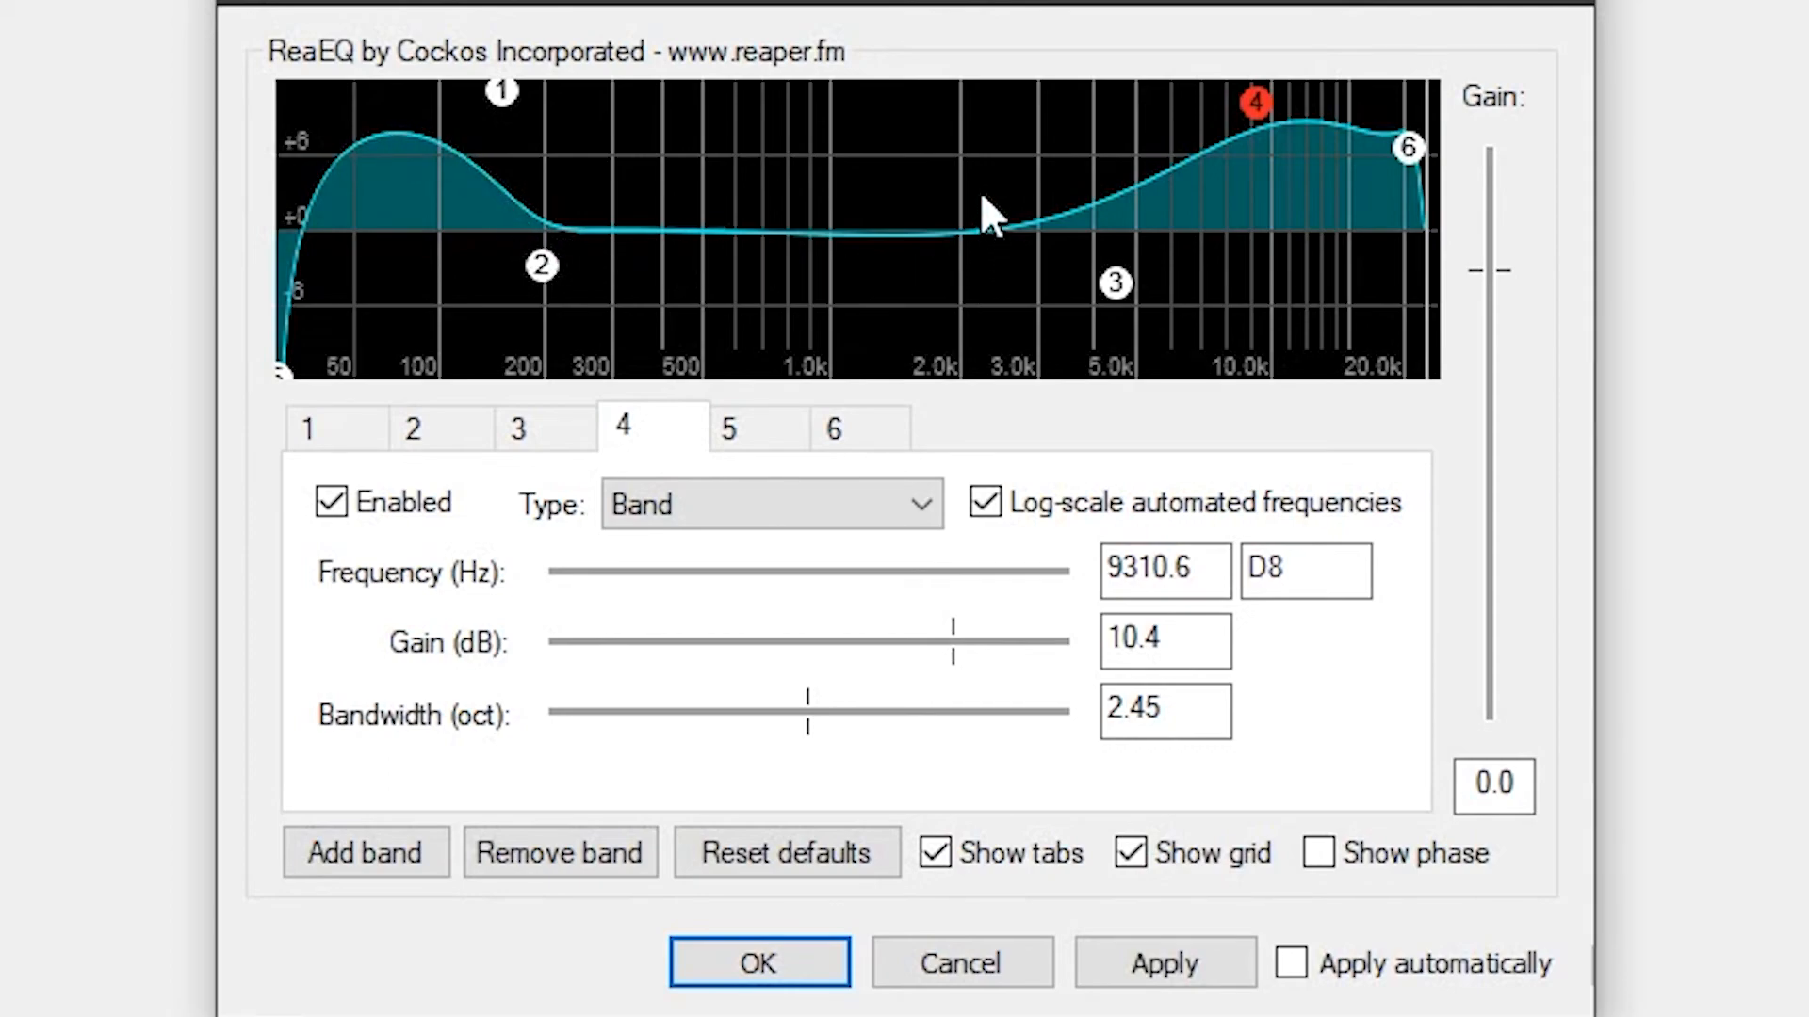
- Lower band 6's gain to about 5.2 dB, then apply the equalizer settings and close the ReaEQ dialog
mouse_move(1408, 151)
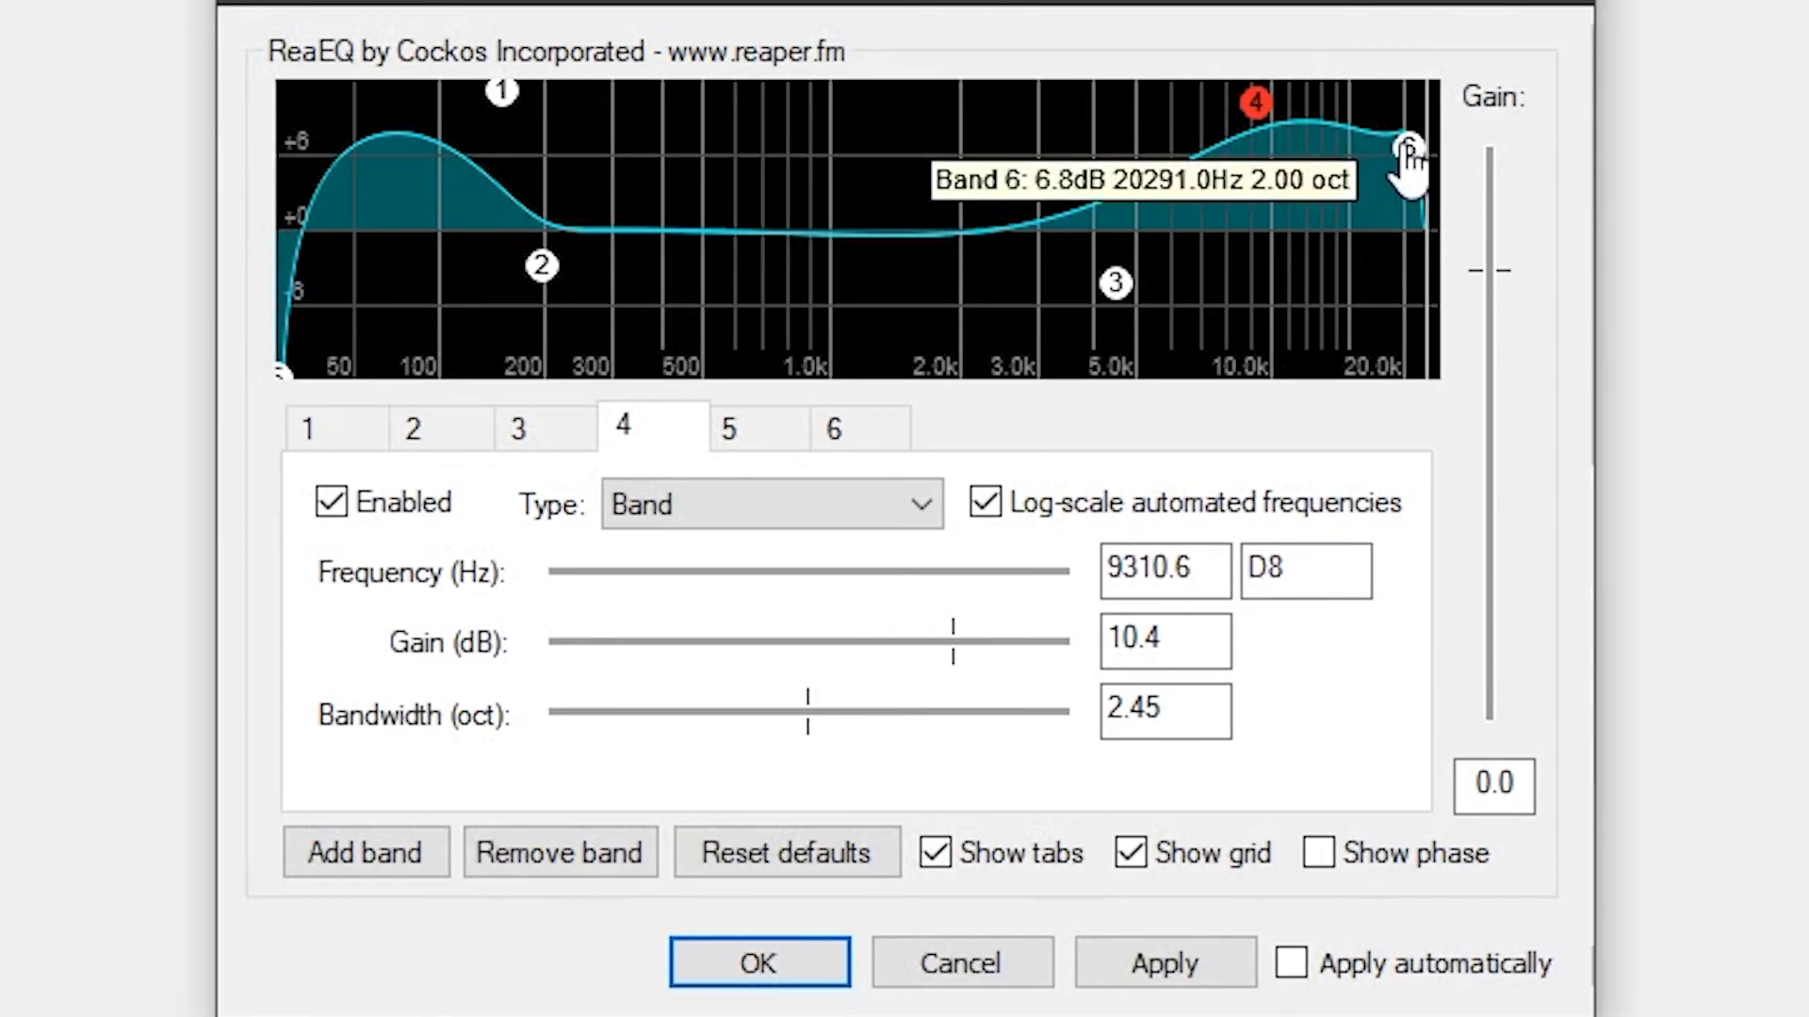
drag(1416, 162, 1413, 181)
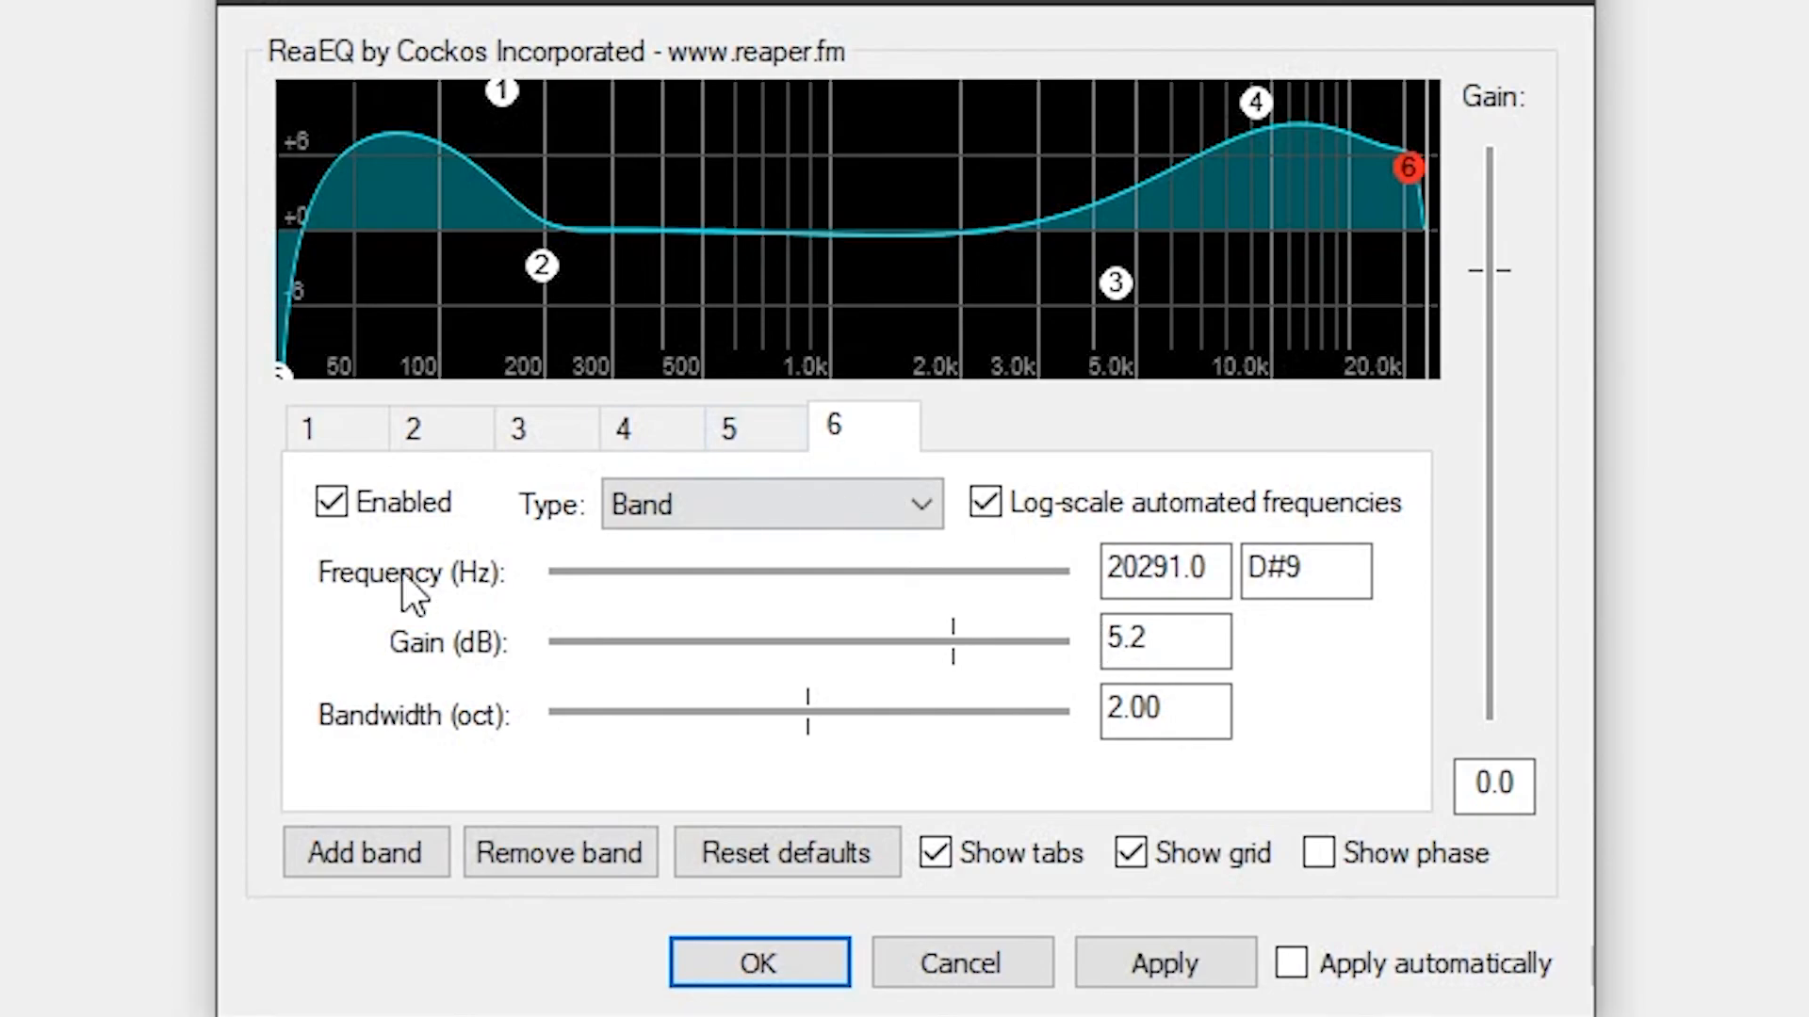
click(1182, 963)
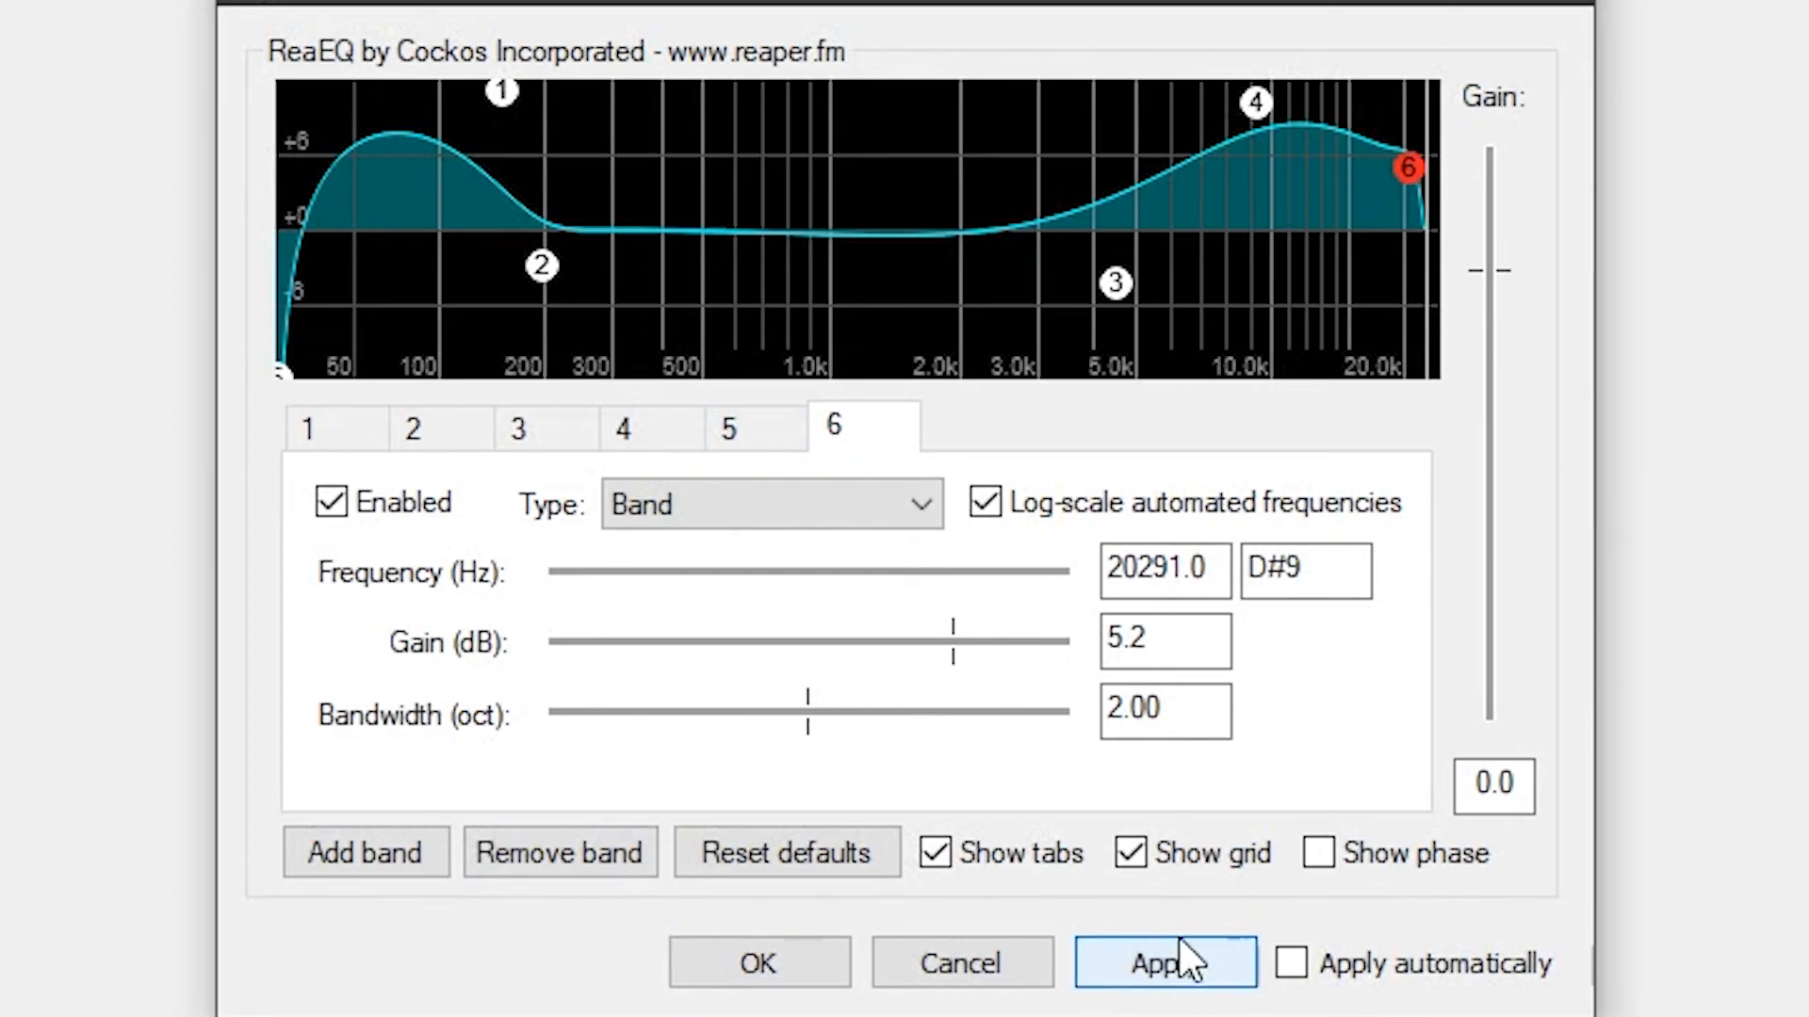
click(754, 963)
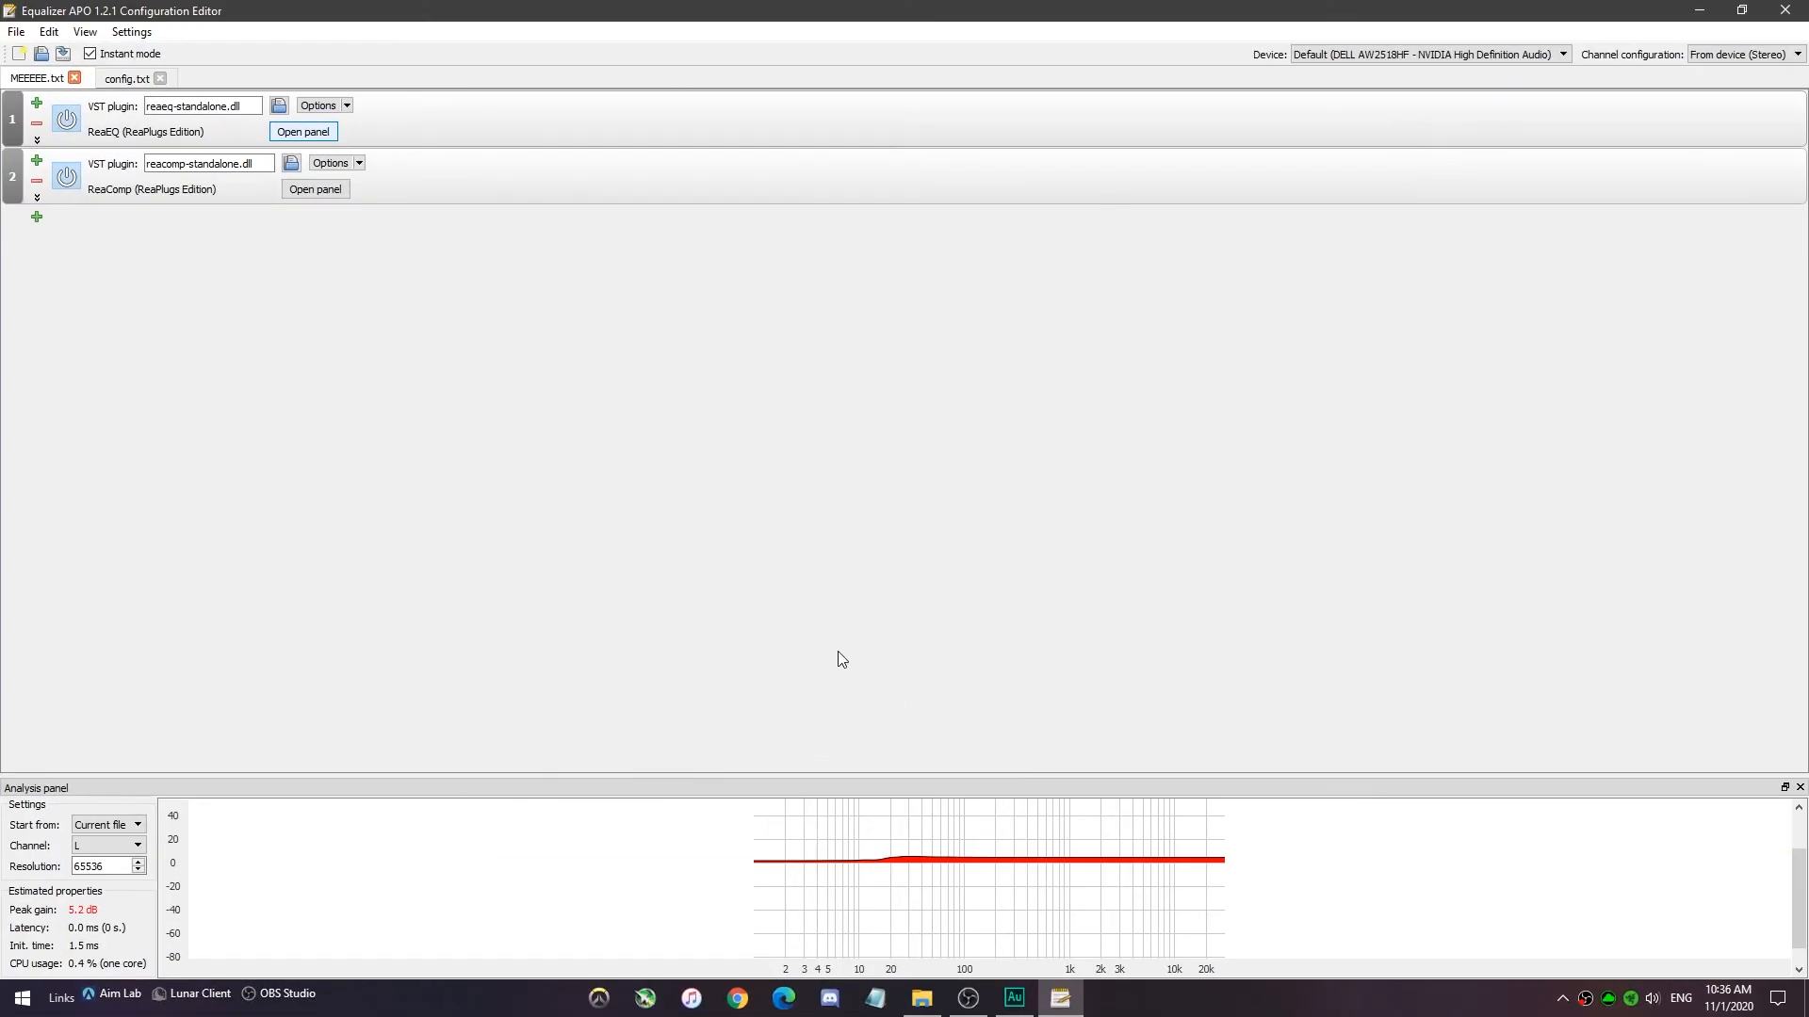